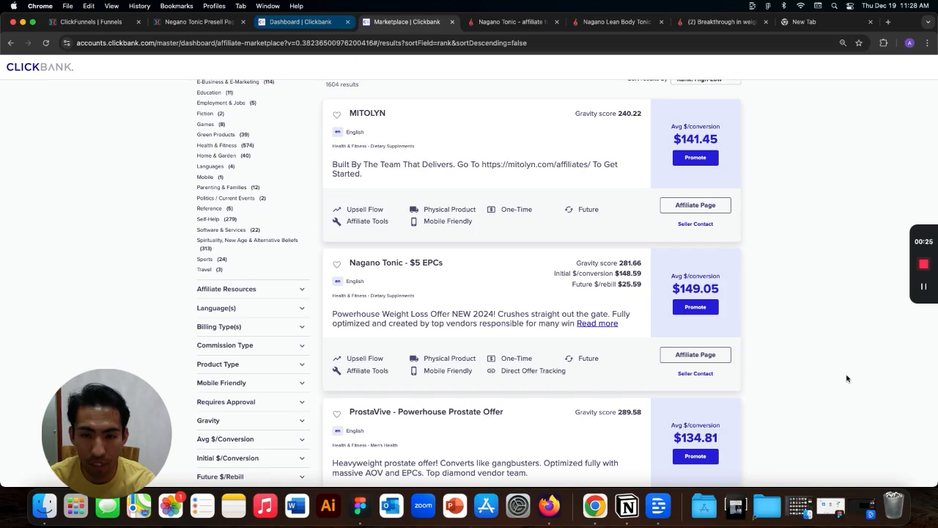
- Review the Nagano Tonic listing in the marketplace, then the commission claims and affiliate EPCs on its affiliate tools page
scroll(846, 379, down, 3)
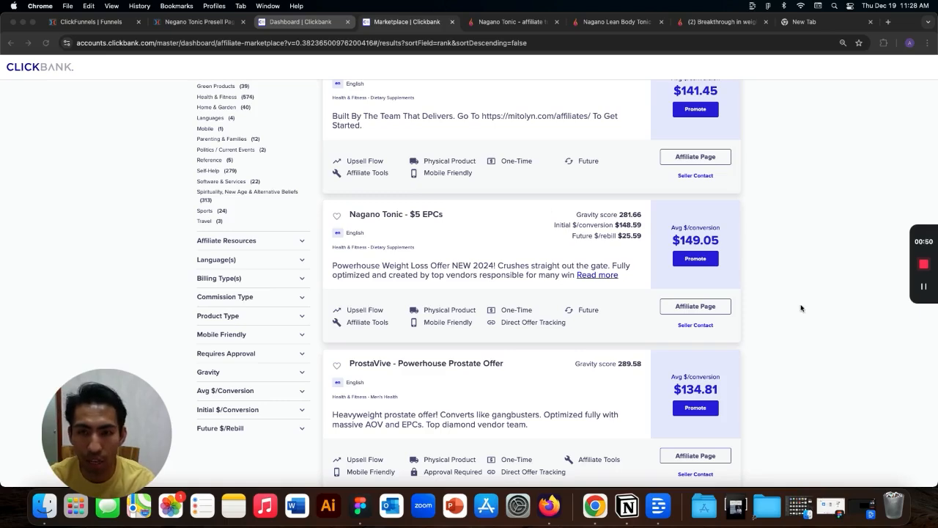
click(520, 21)
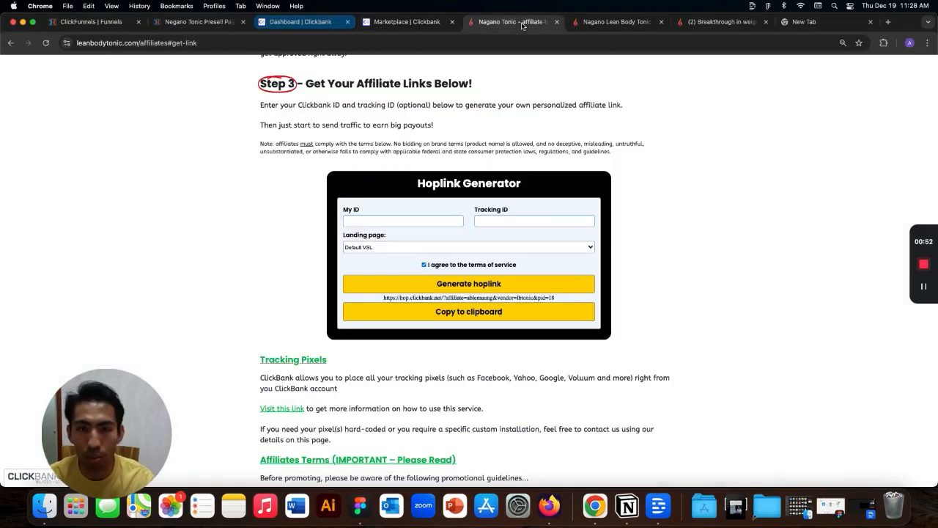
scroll(770, 243, up, 15)
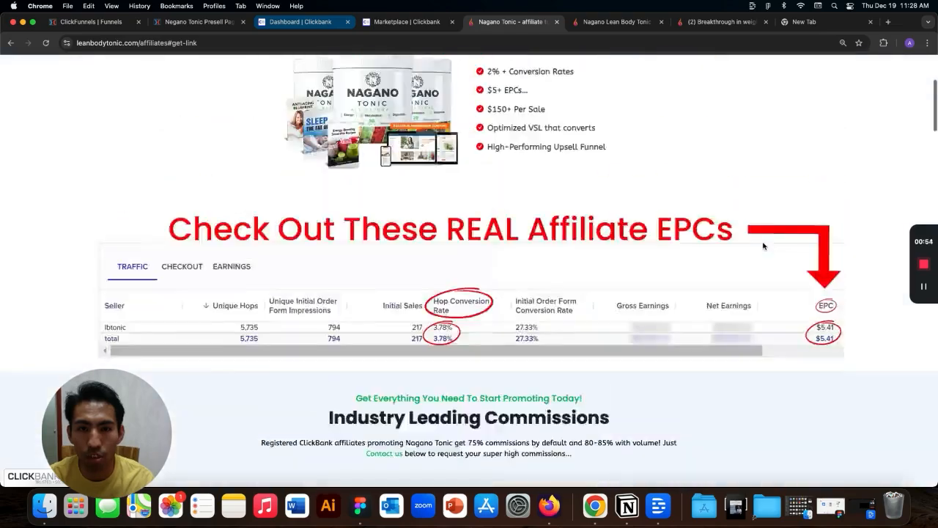
scroll(763, 245, up, 5)
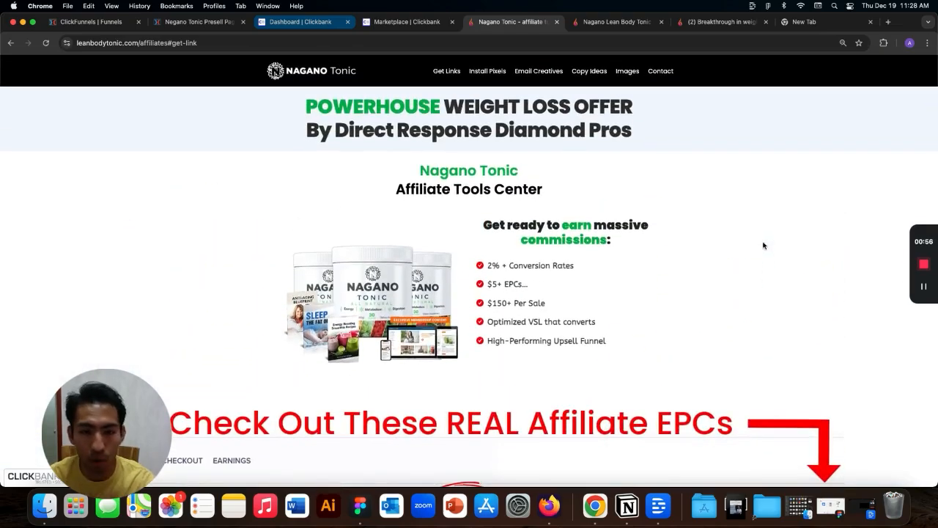
scroll(763, 246, down, 5)
scroll(764, 245, up, 6)
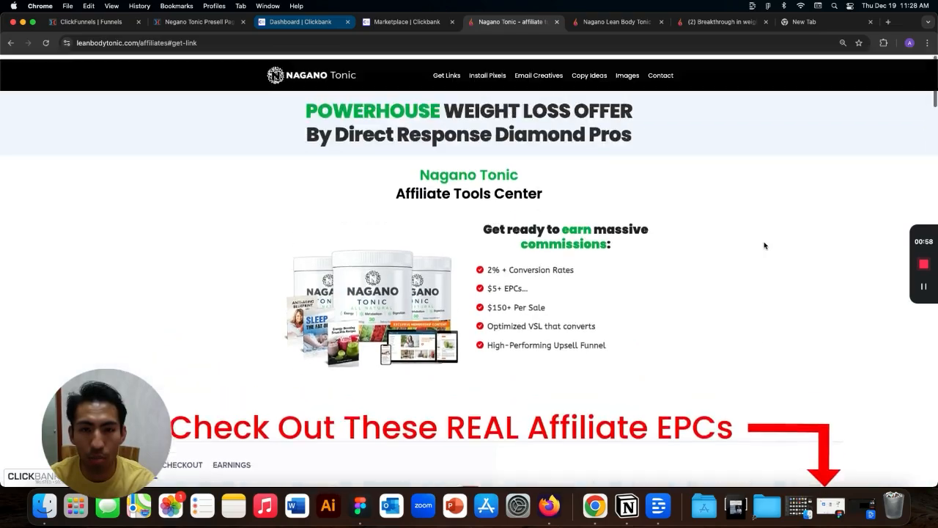
scroll(765, 245, down, 2)
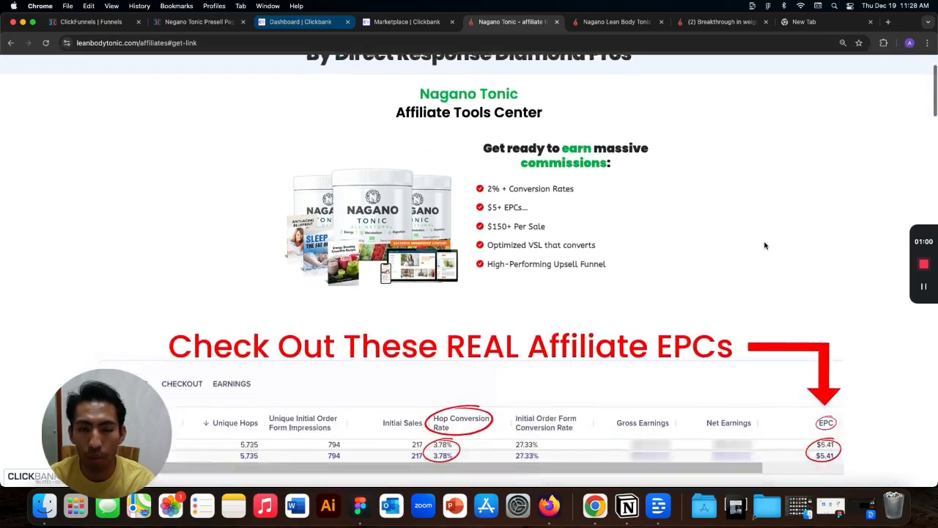
- View the landing page choices in the Hoplink Generator under Step 3 without changing the selection
scroll(764, 245, down, 20)
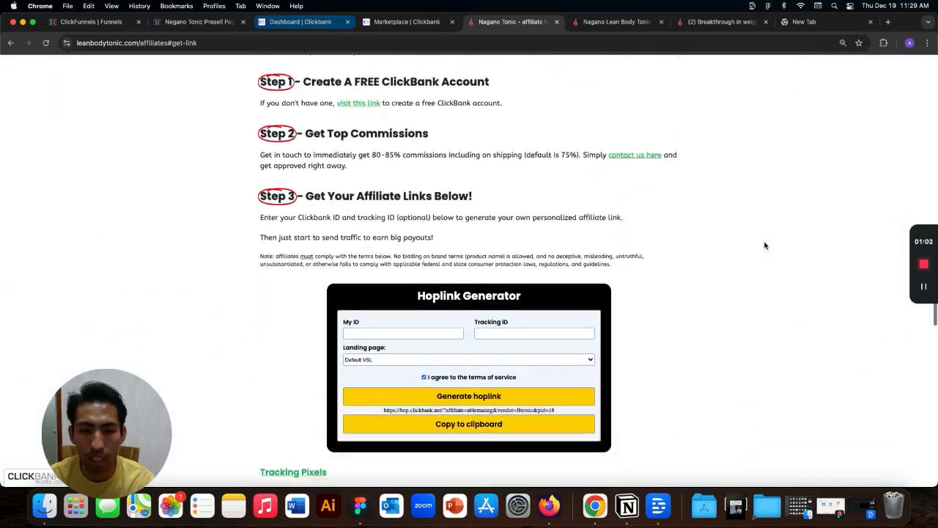
scroll(764, 246, down, 3)
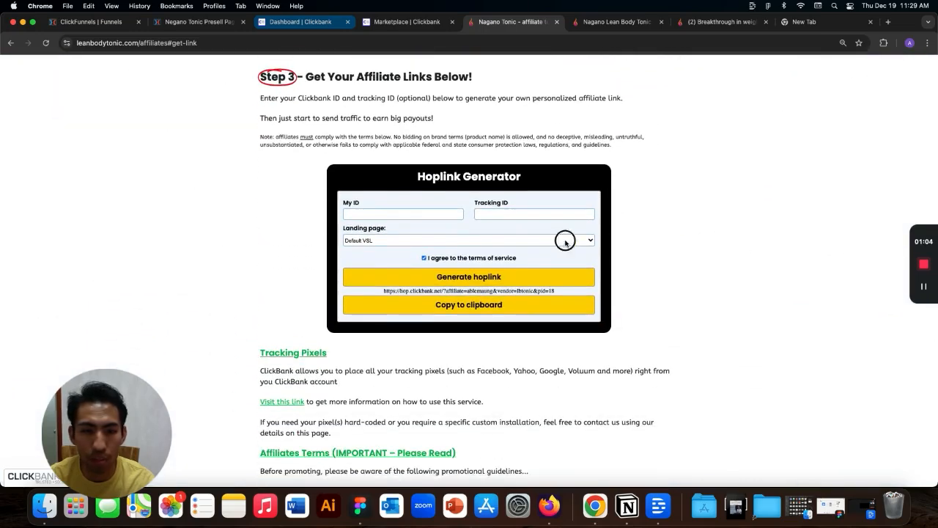
click(566, 241)
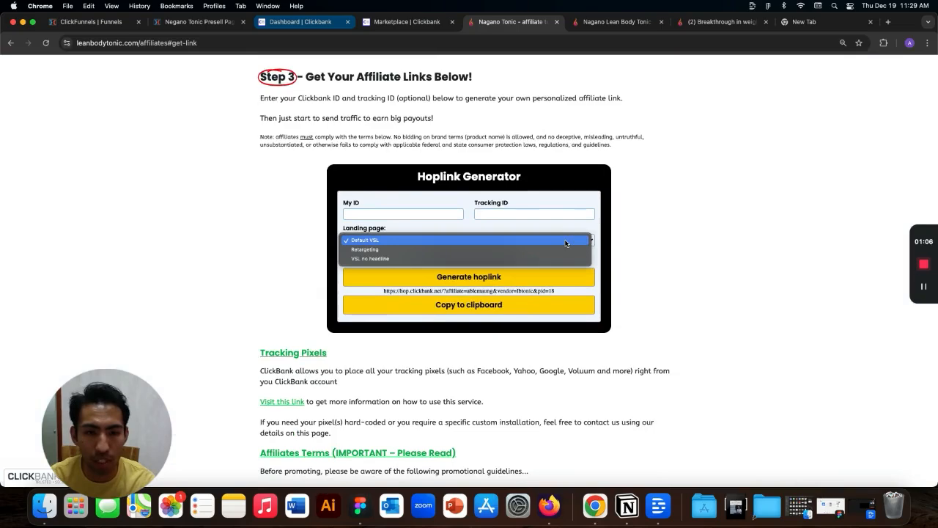
click(681, 247)
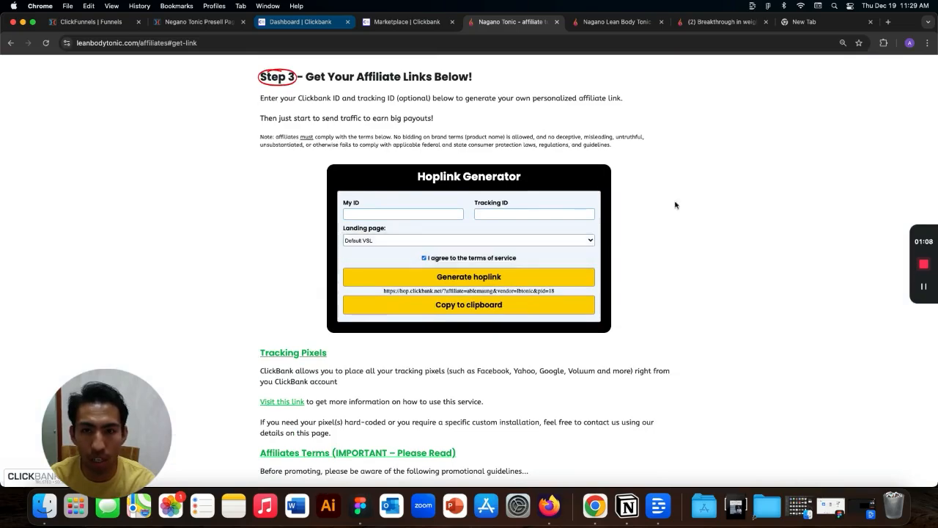
- Compare the Nagano Lean Body Tonic text sales page with the Breakthrough video sales page, ending on the text page
click(618, 24)
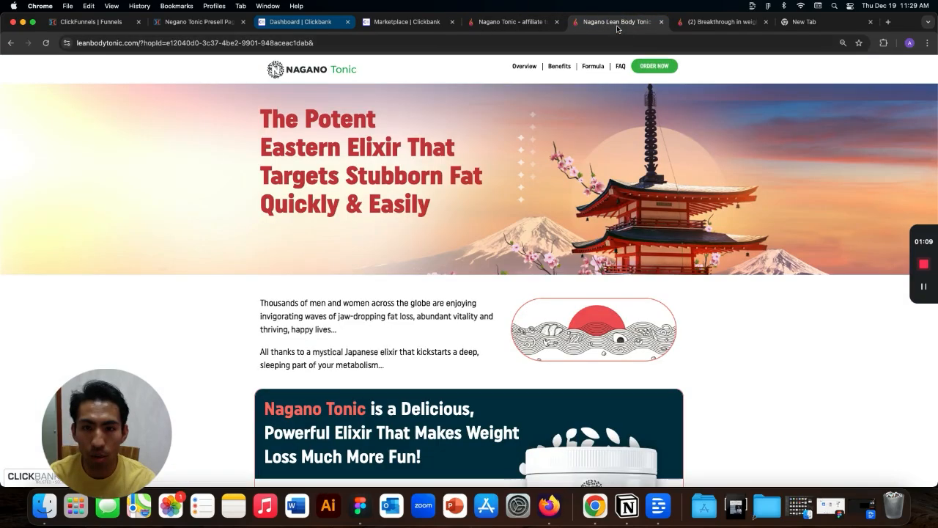
click(722, 22)
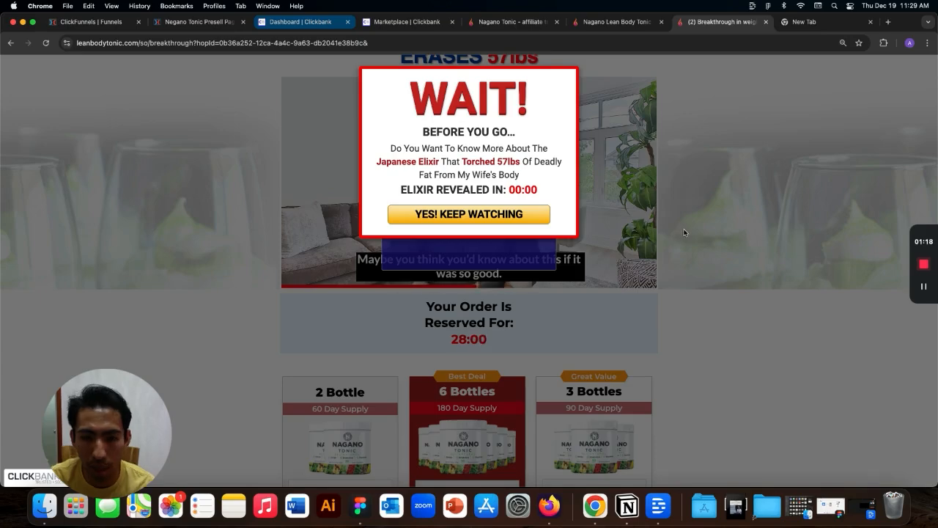
key(ctrl+shift+Tab)
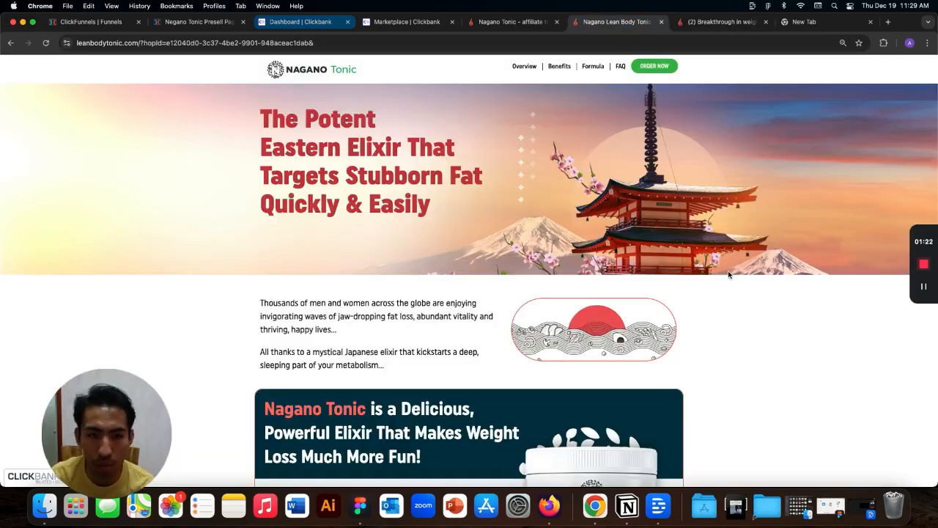
- Examine the text sales page's ingredients, bonuses, testimonials, purchase offer and money-back guarantee, then return to its beginning
scroll(729, 274, down, 20)
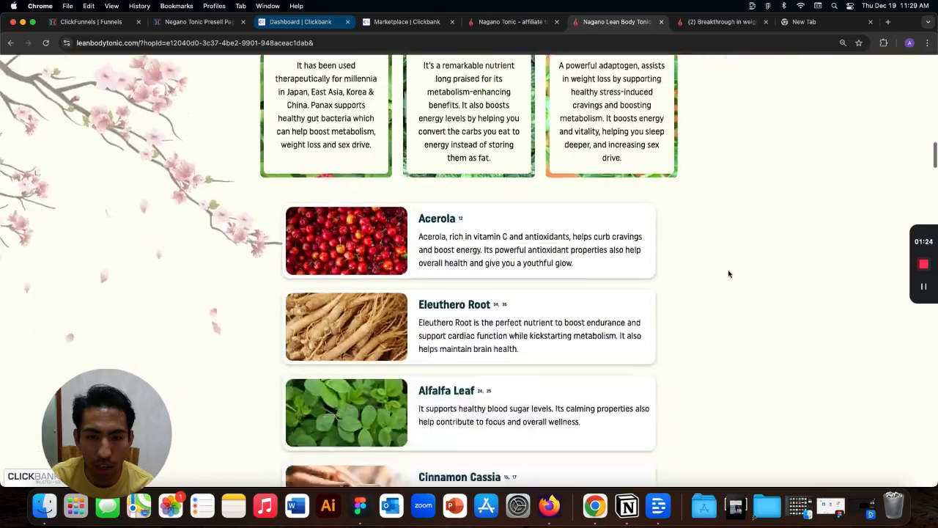
scroll(728, 273, down, 6)
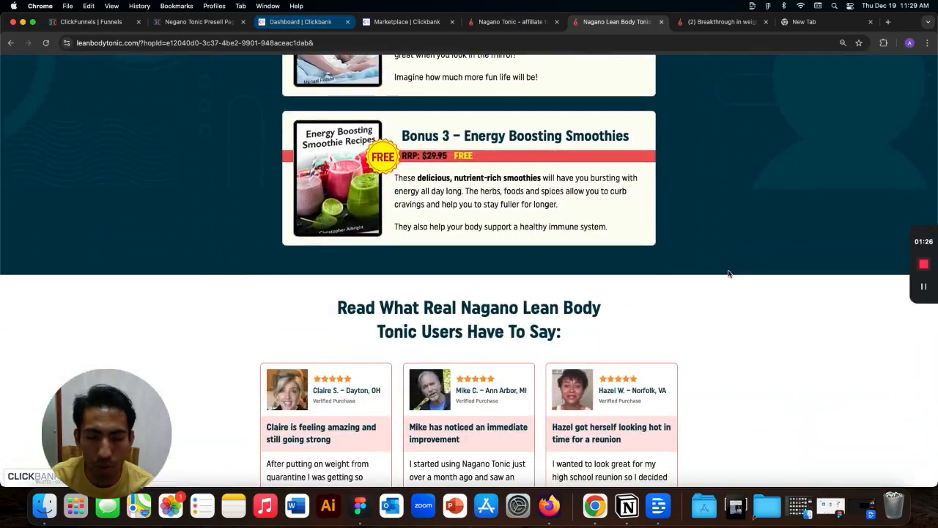
scroll(729, 274, down, 8)
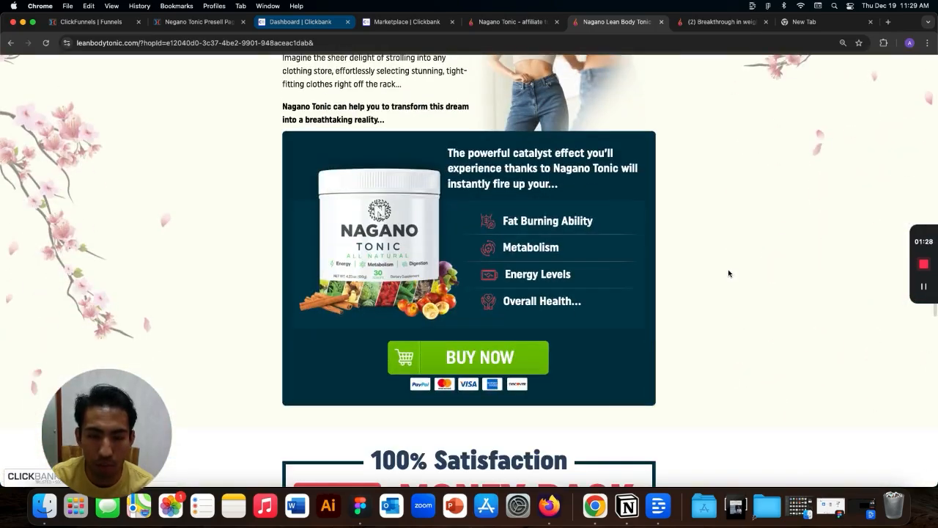
scroll(728, 274, down, 5)
scroll(728, 273, down, 1)
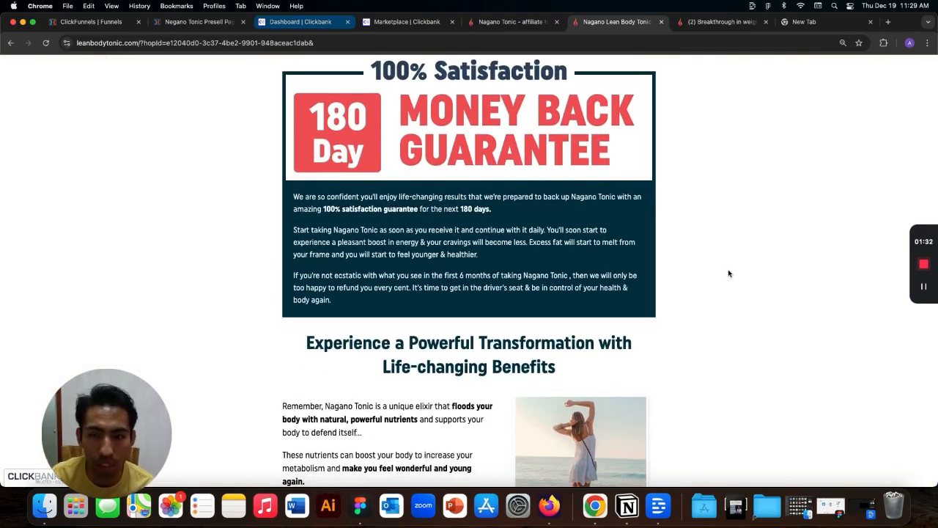
scroll(729, 273, down, 4)
scroll(729, 272, up, 9)
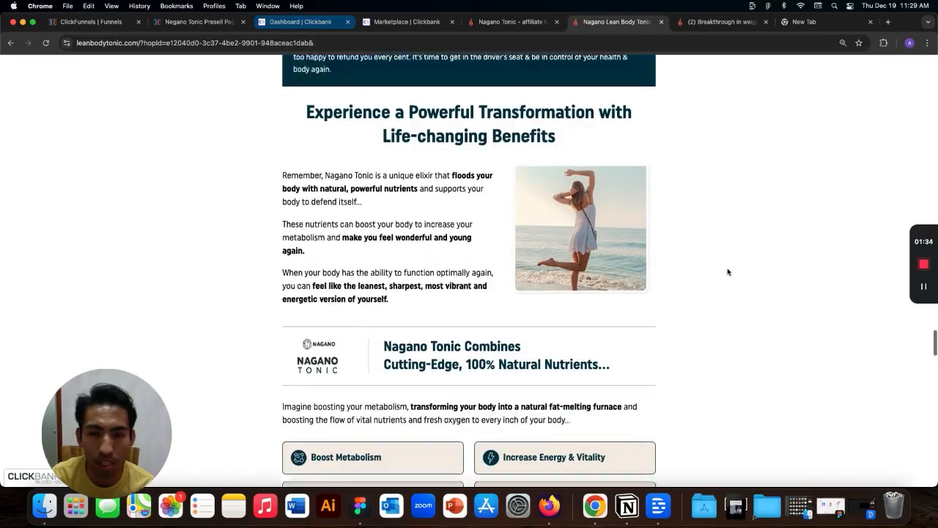
scroll(728, 272, up, 20)
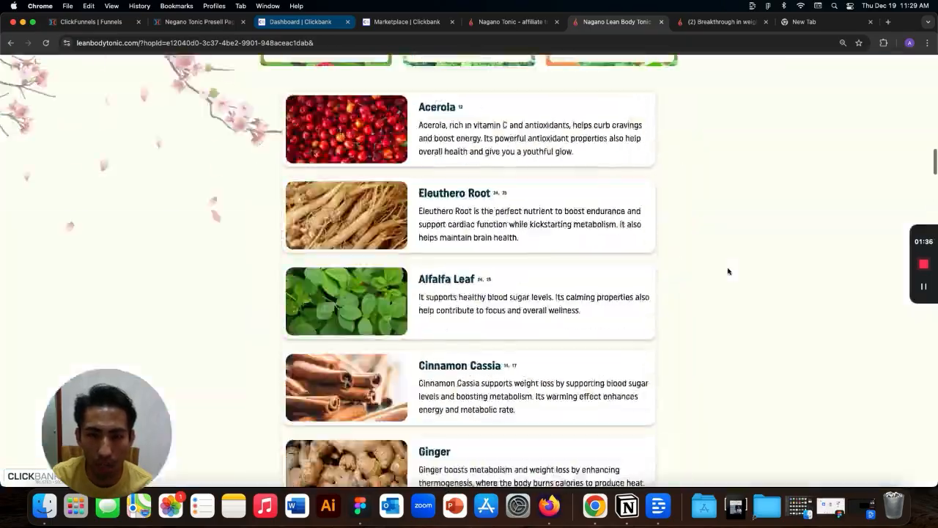
scroll(728, 271, up, 15)
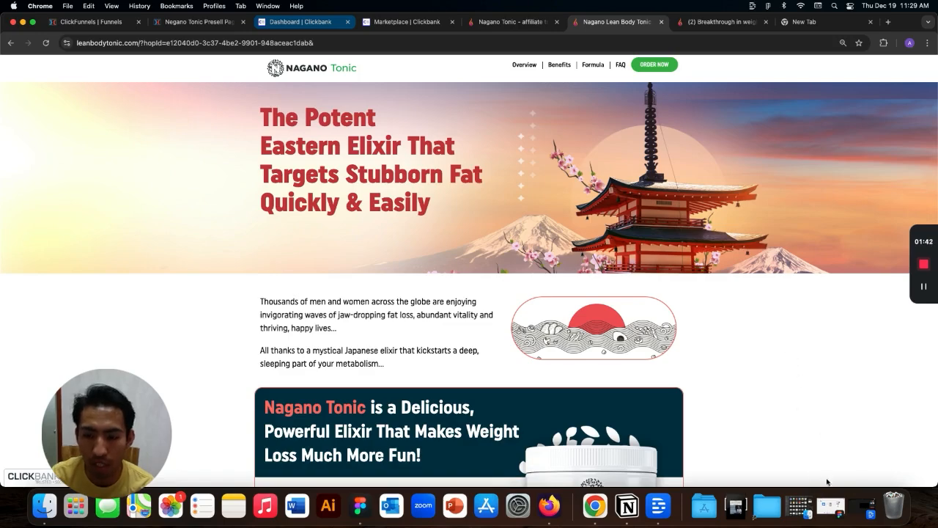
- Switch to the Figma board and examine the funnel diagram by selecting the ad, presell page and sales page images in turn
click(833, 508)
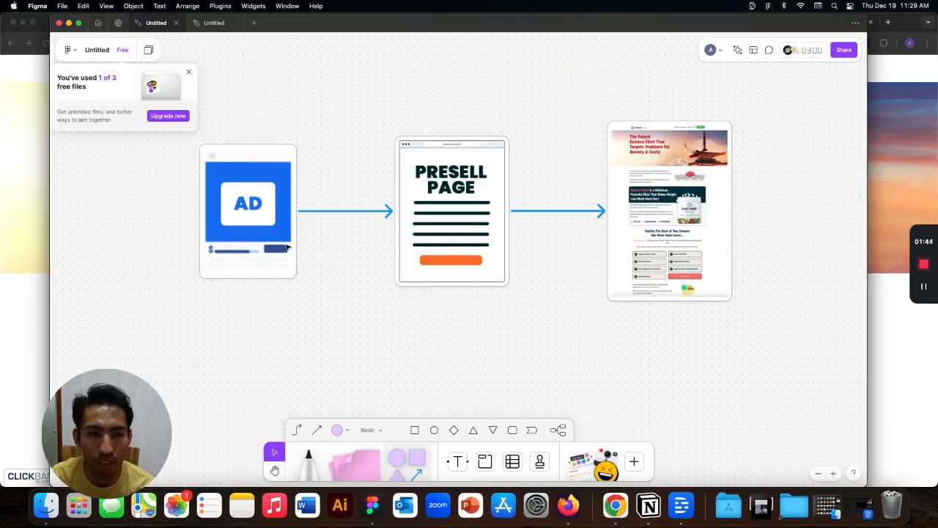
click(287, 247)
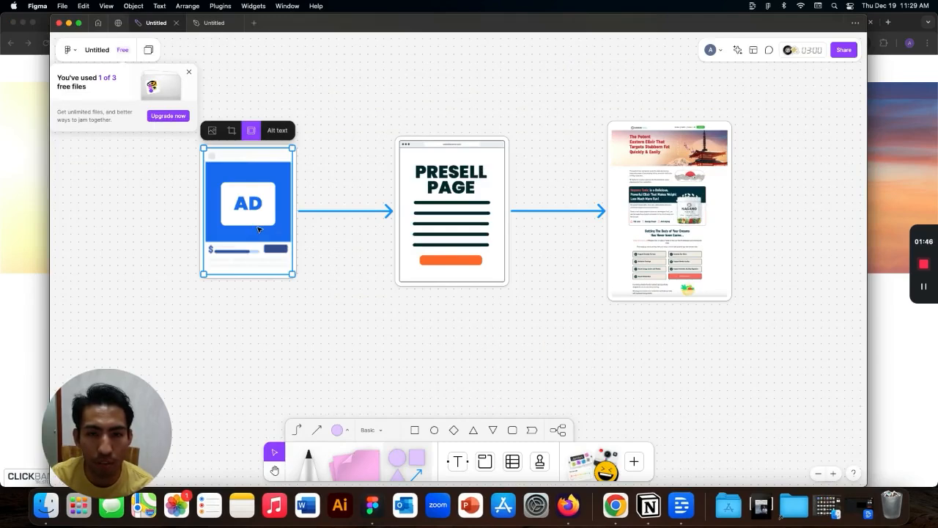
click(664, 206)
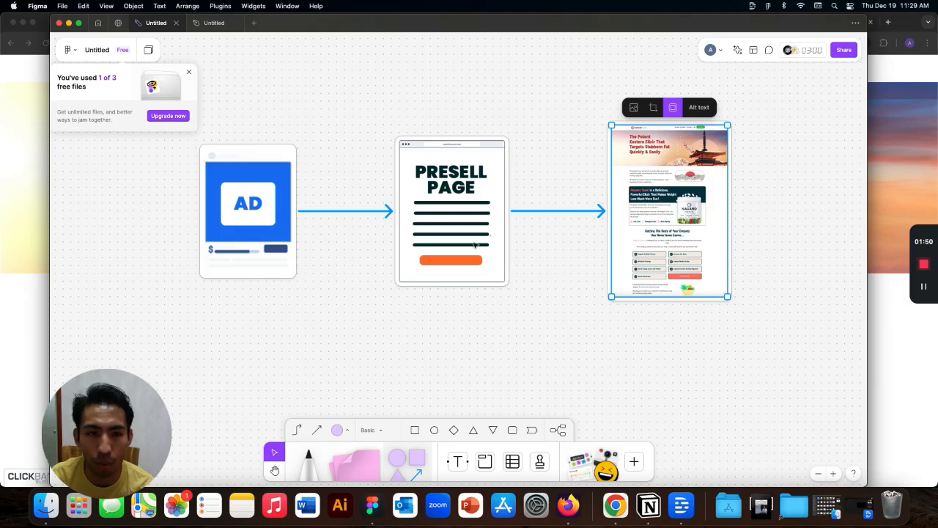
click(497, 191)
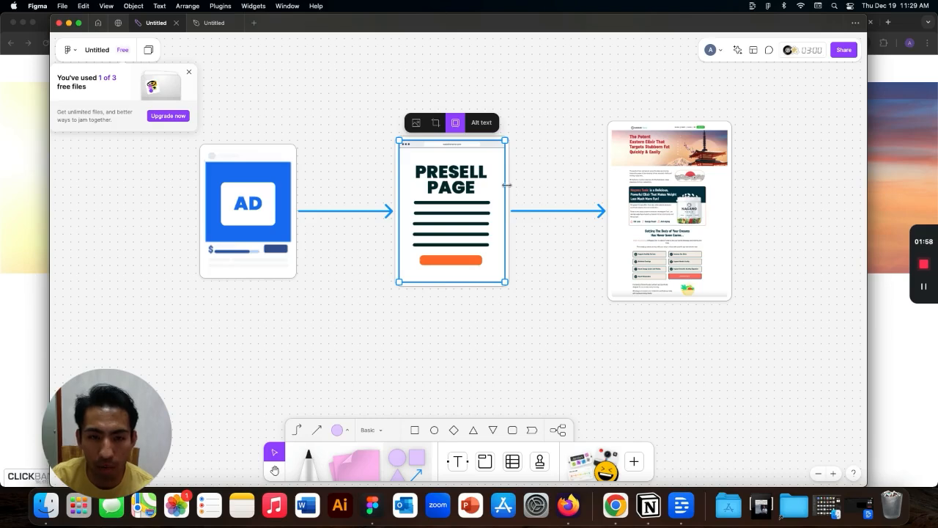
click(629, 187)
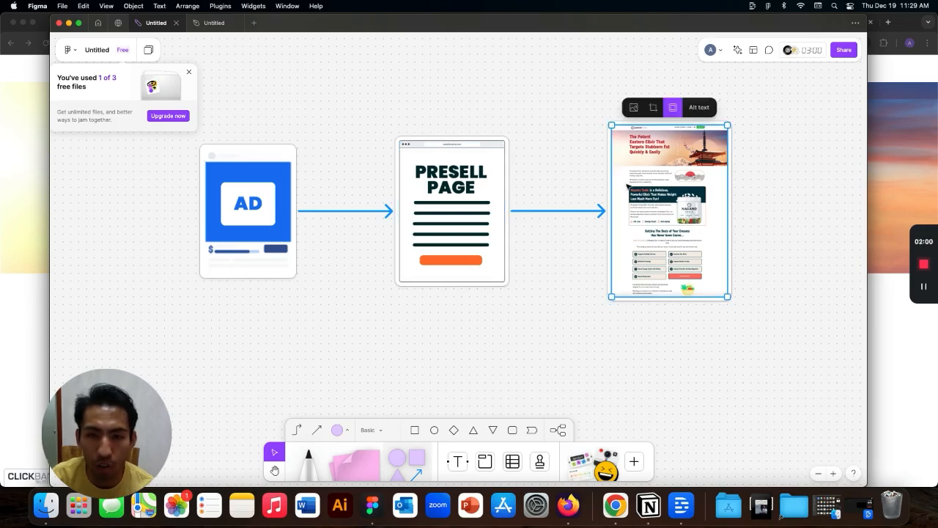
click(493, 192)
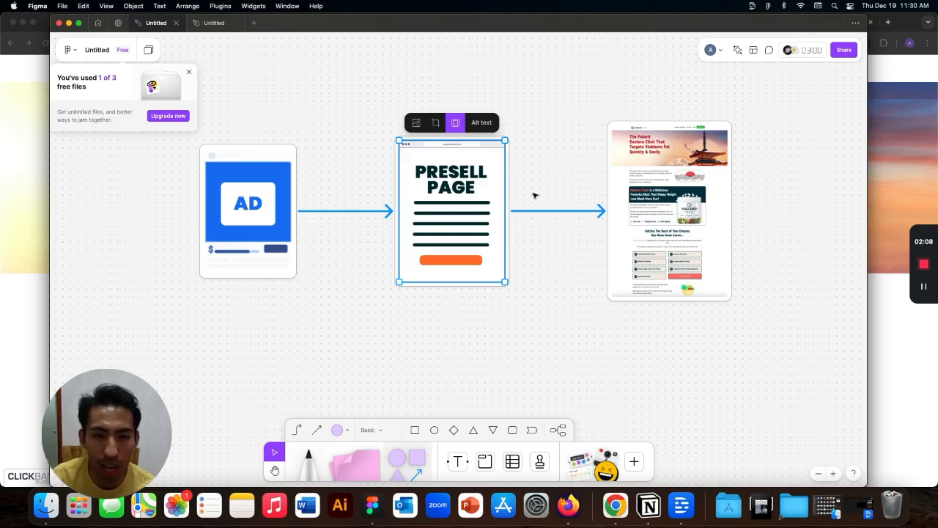
click(285, 208)
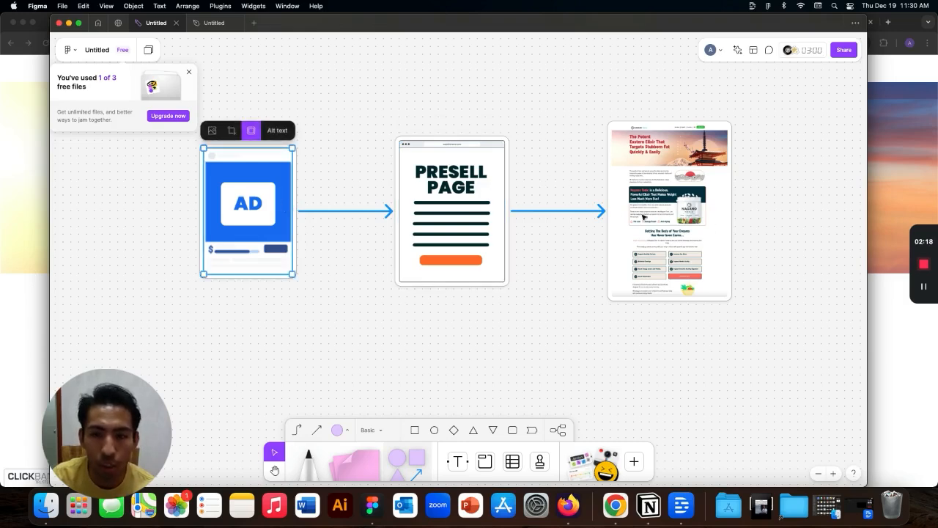
click(620, 215)
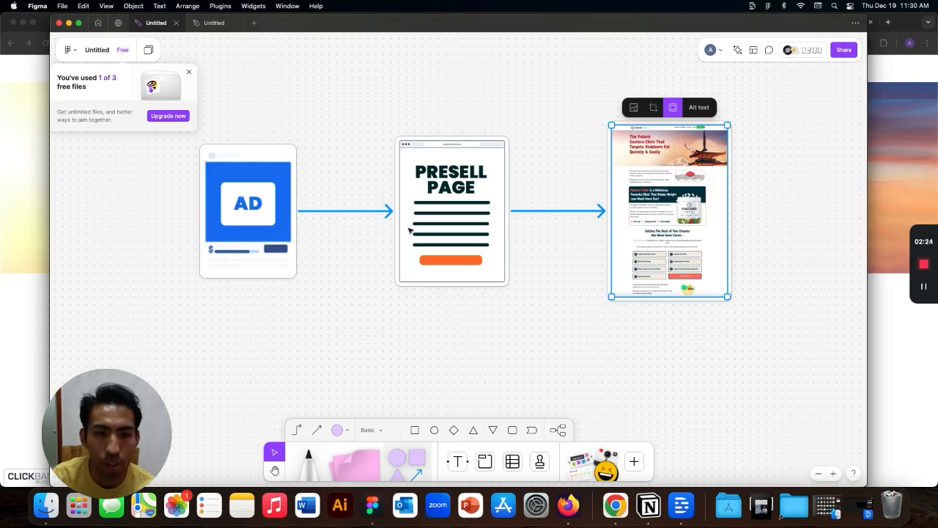
click(417, 202)
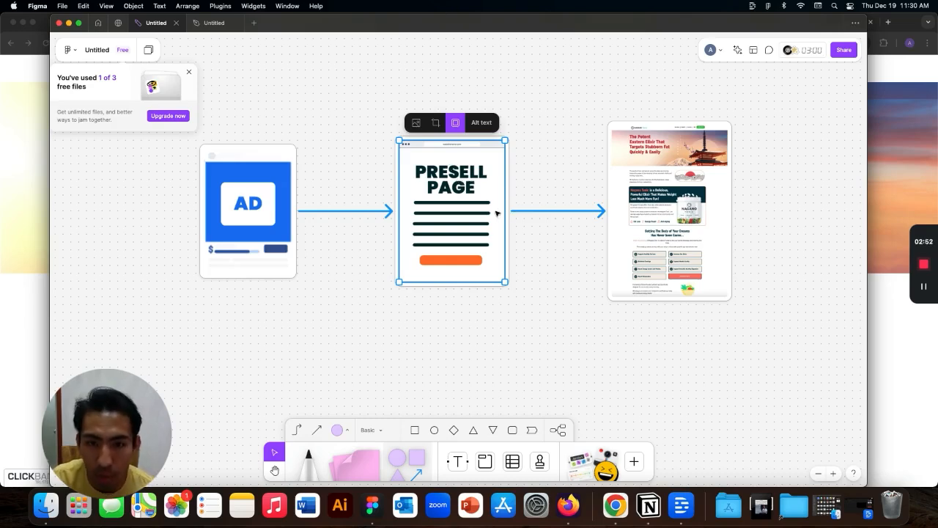
click(615, 199)
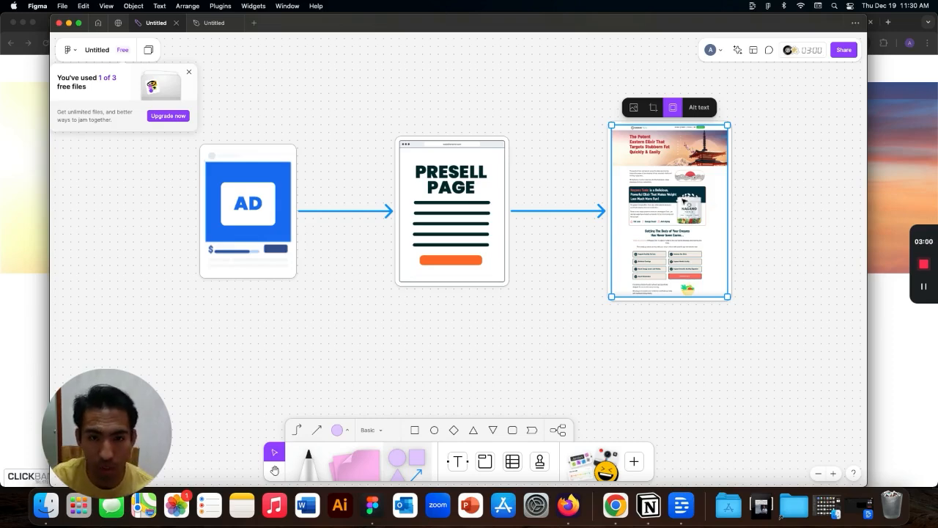
click(447, 158)
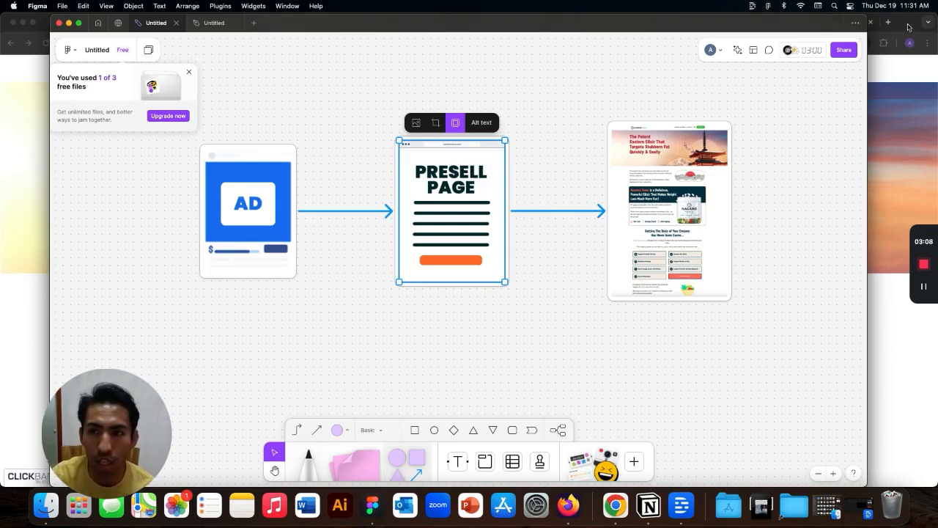
- Switch between the Breakthrough video sales page in Chrome and the Figma funnel diagram, ending on the video sales page
click(873, 33)
click(721, 22)
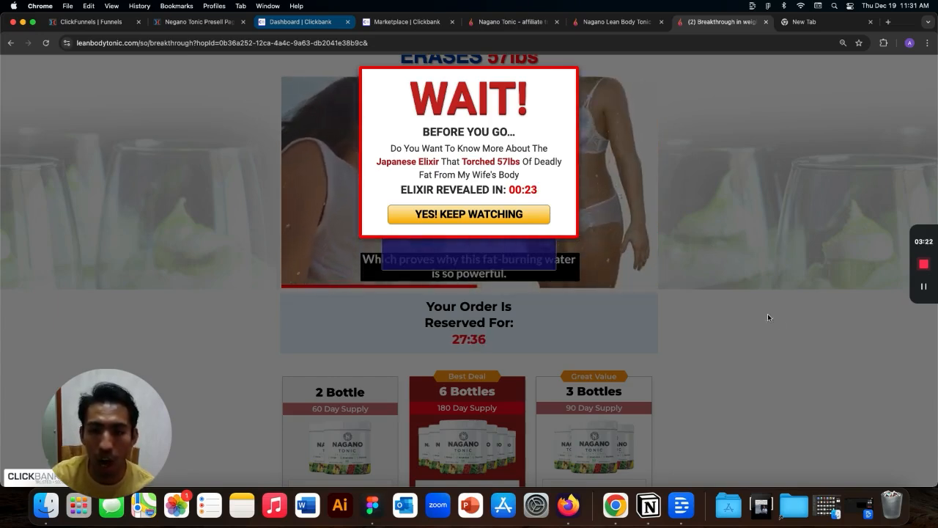
key(super+Tab)
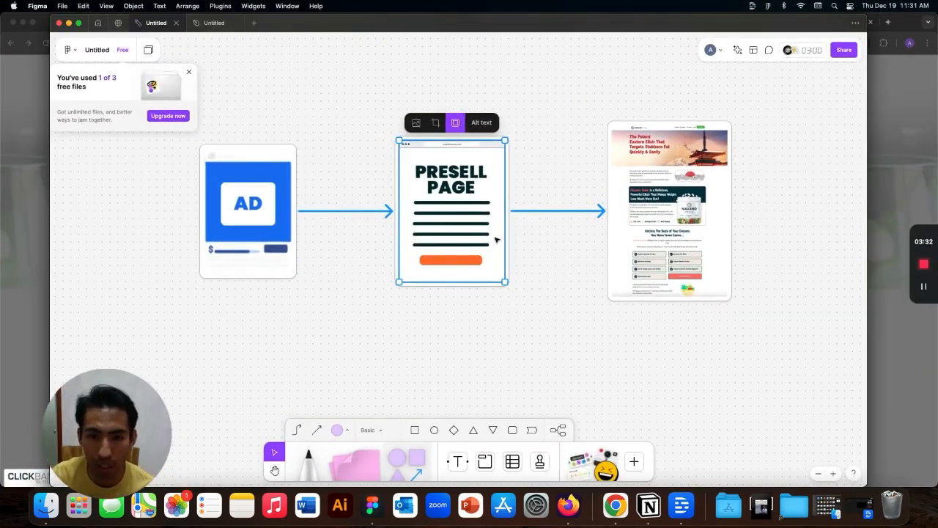
key(super+Tab)
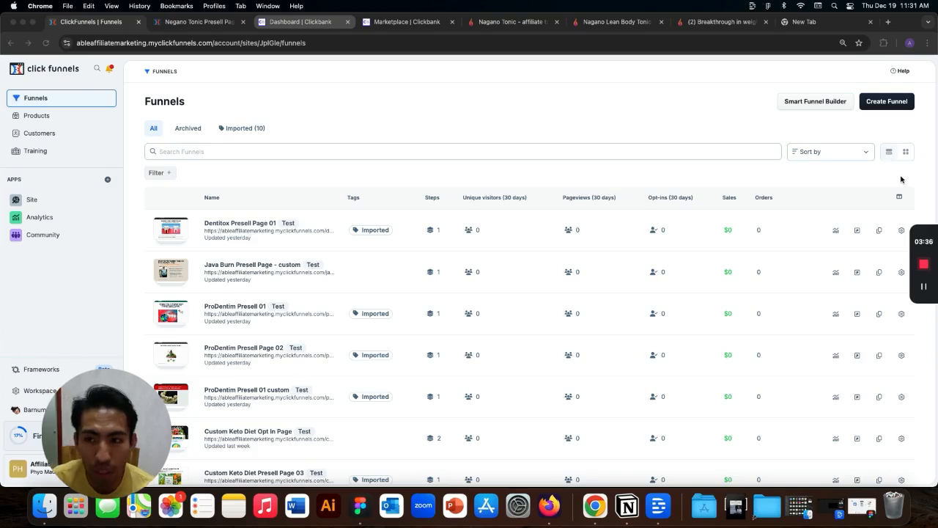
click(705, 22)
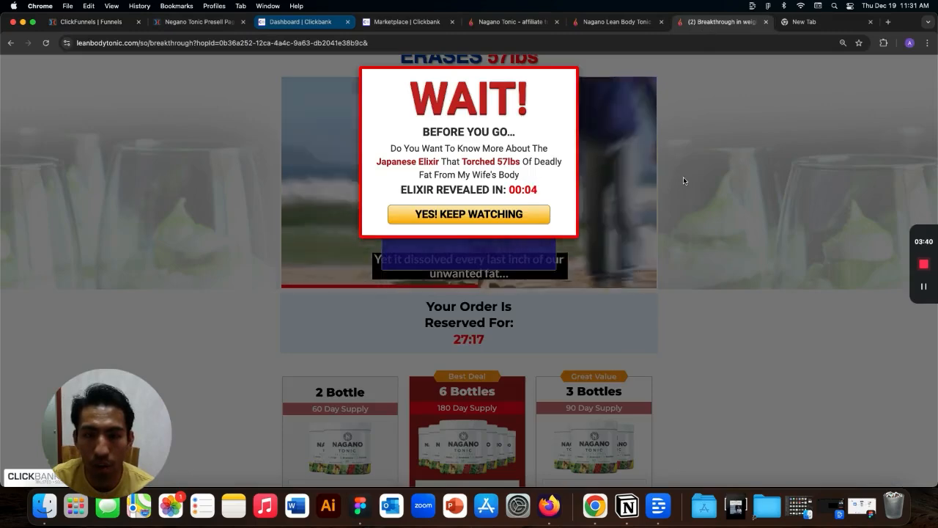
- Switch to the Nagano Tonic presell page and return to its opening headline about America's obesity crisis
click(195, 22)
scroll(648, 207, up, 5)
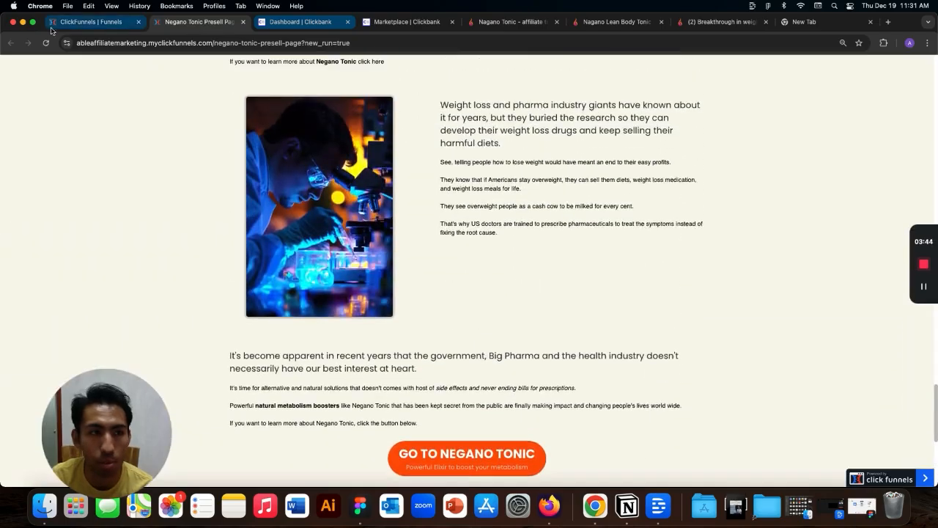
click(88, 23)
click(197, 22)
scroll(637, 184, up, 20)
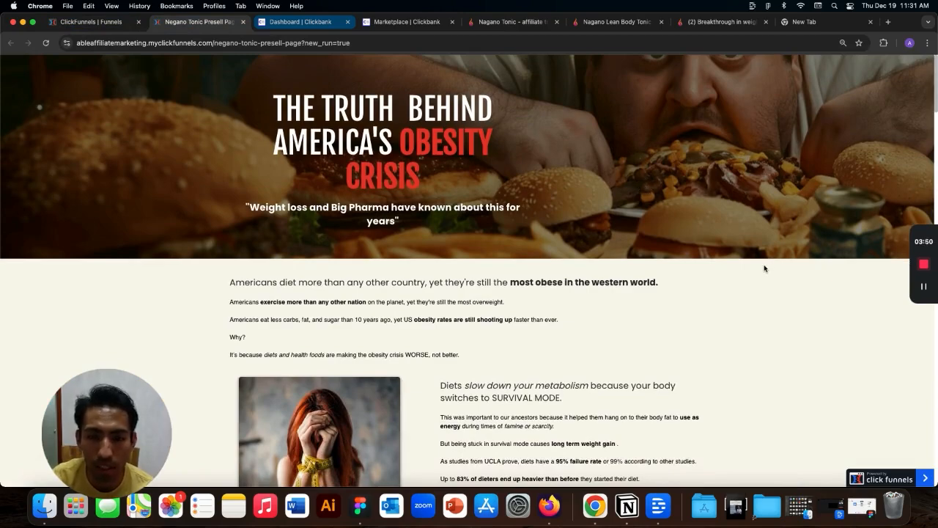
- Examine the presell page's sections on diets, whole grains, lipolysis and the two types of metabolism, then return to its beginning
scroll(765, 268, down, 2)
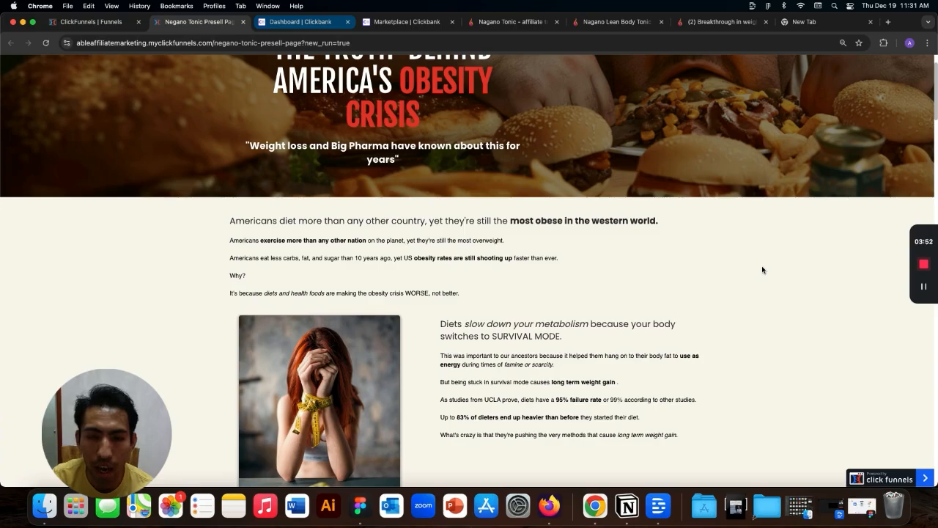
scroll(762, 270, down, 10)
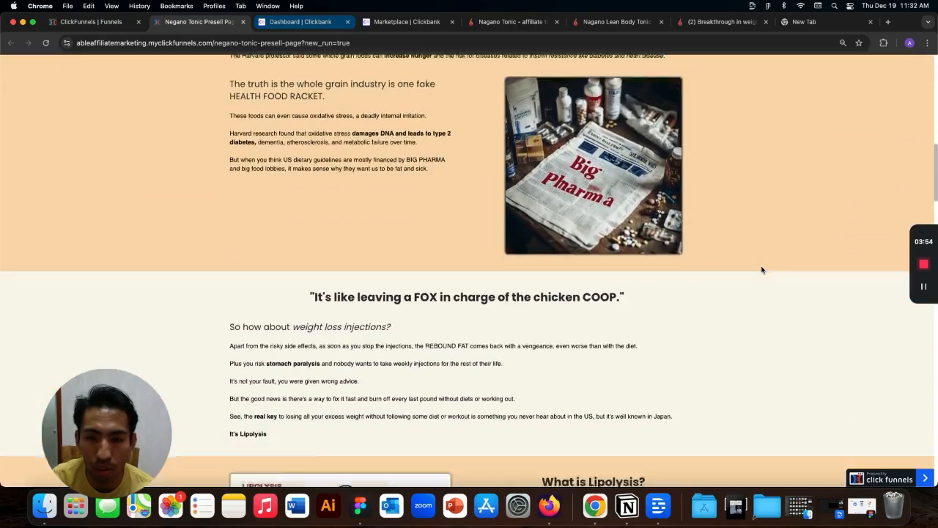
scroll(762, 270, down, 12)
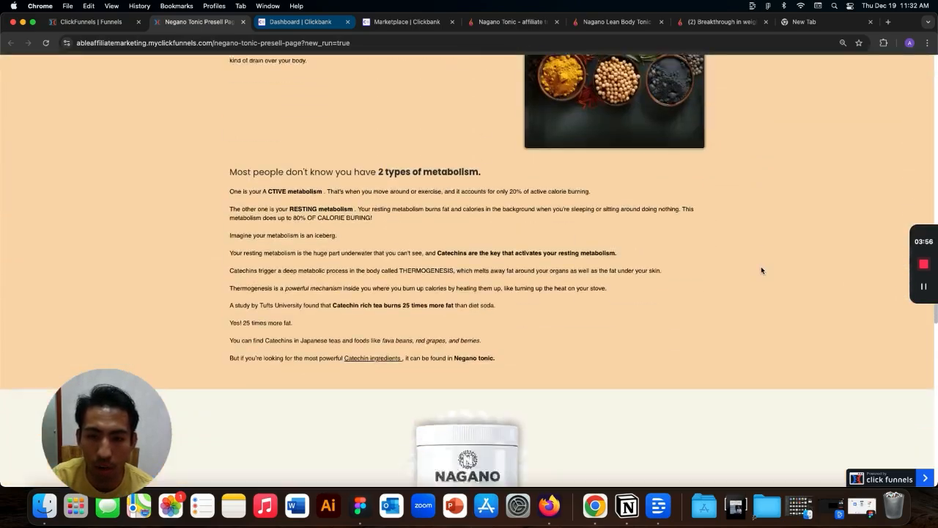
scroll(761, 271, up, 10)
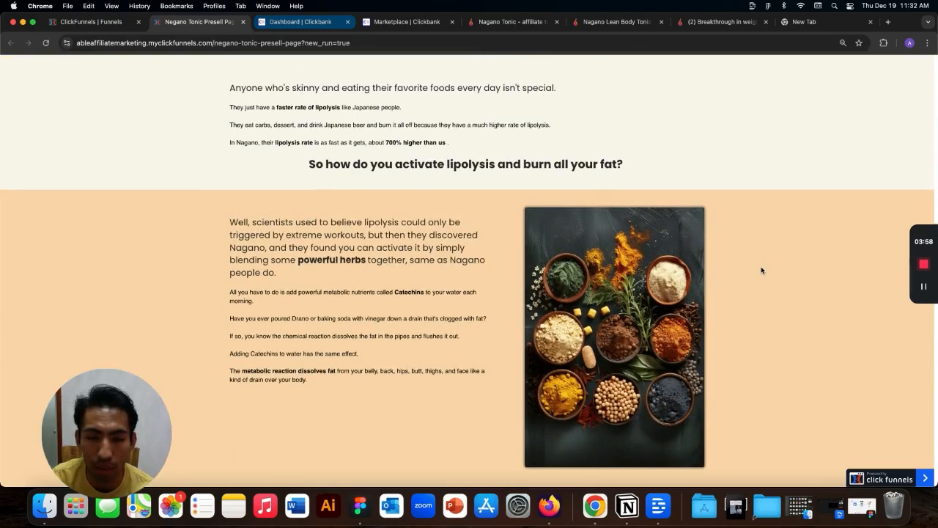
scroll(760, 270, down, 8)
scroll(761, 270, up, 3)
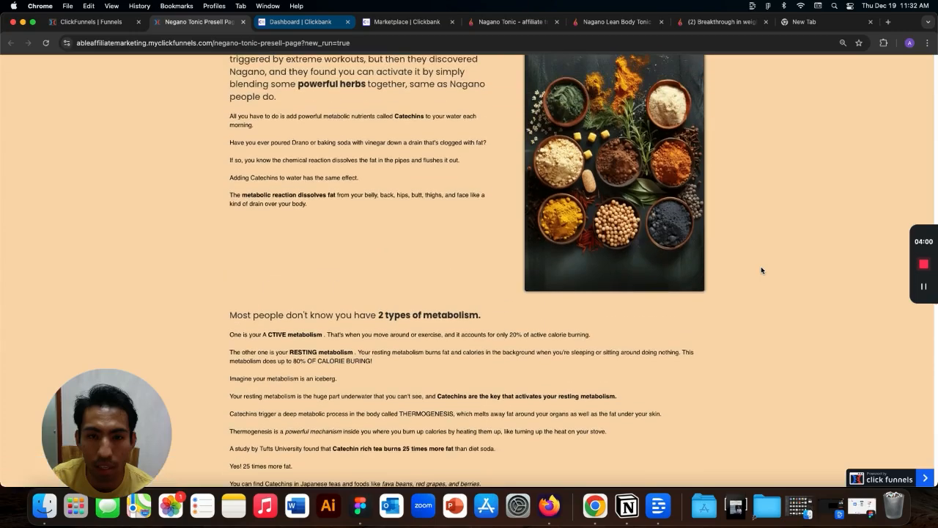
scroll(761, 270, up, 20)
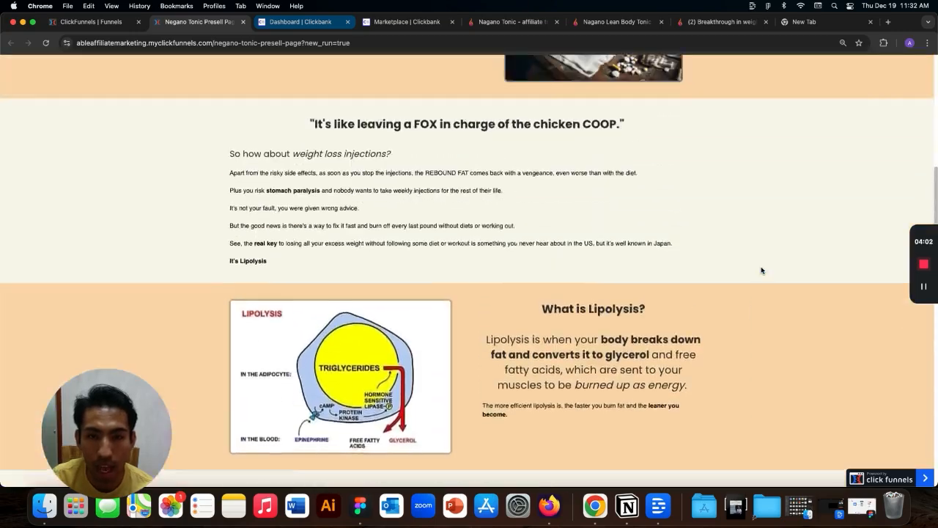
scroll(760, 269, up, 20)
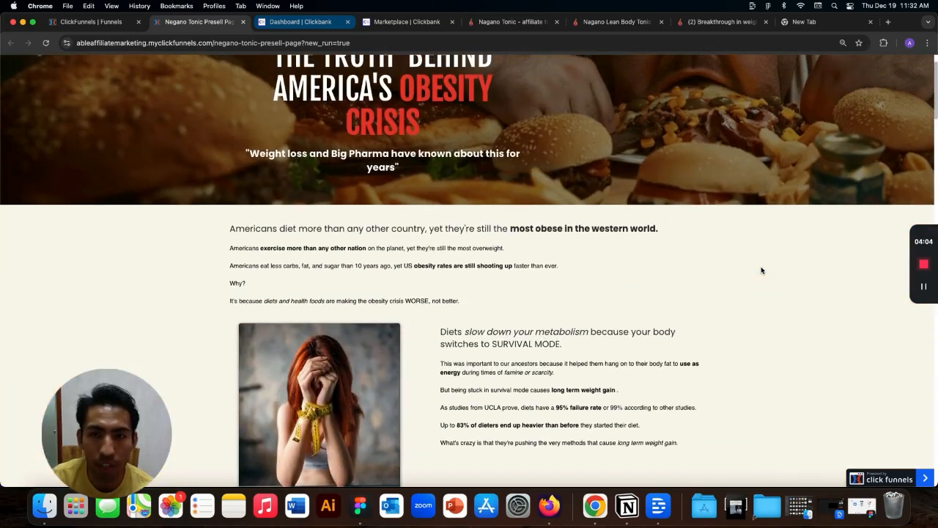
- Compare the Breakthrough video sales page with the presell page, reading the presell page down to its antioxidant ingredient list and back
click(722, 22)
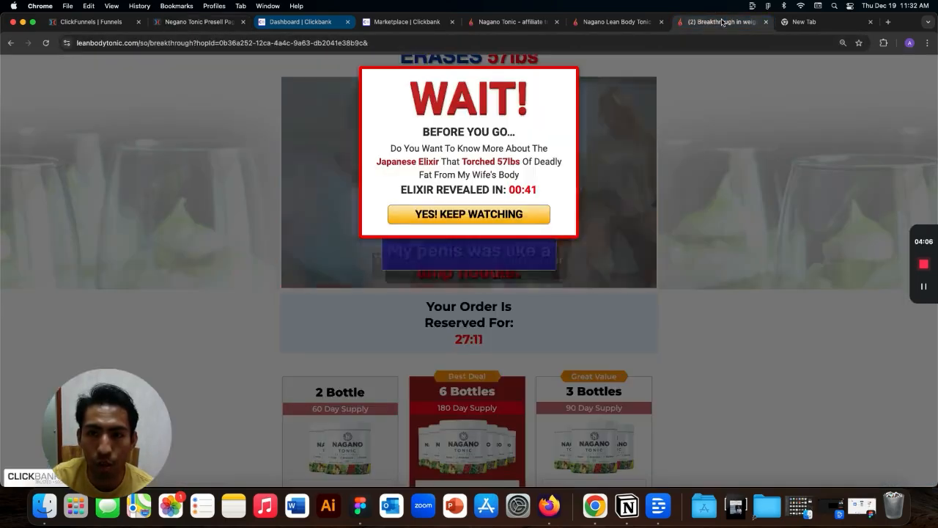
click(196, 22)
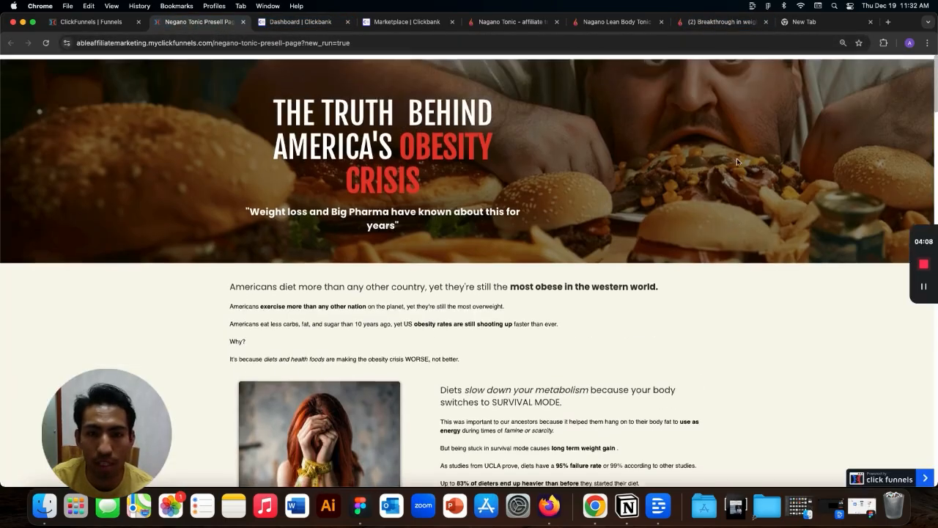
scroll(738, 161, down, 20)
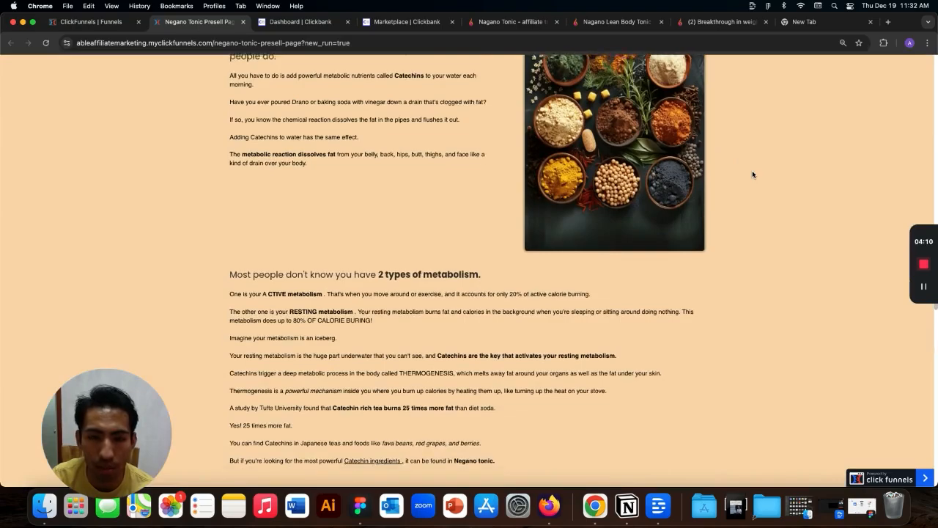
scroll(752, 174, down, 15)
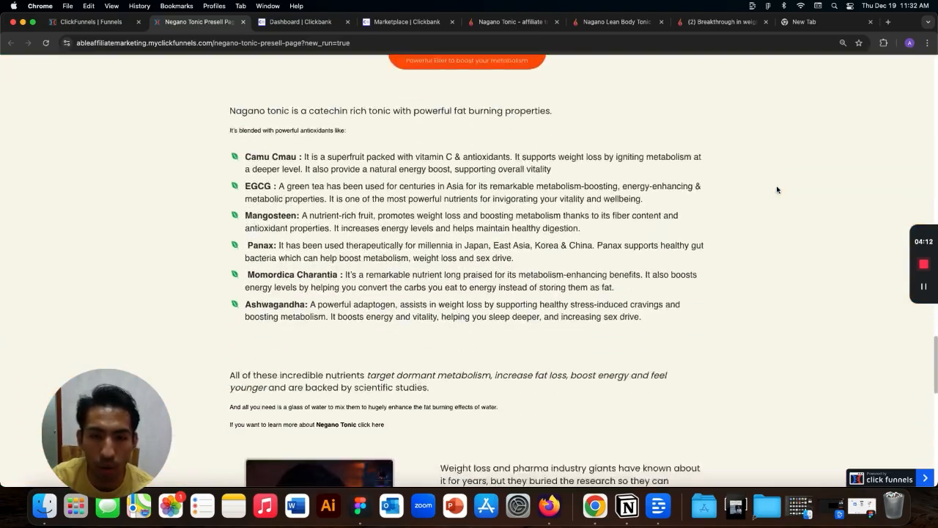
scroll(777, 190, up, 20)
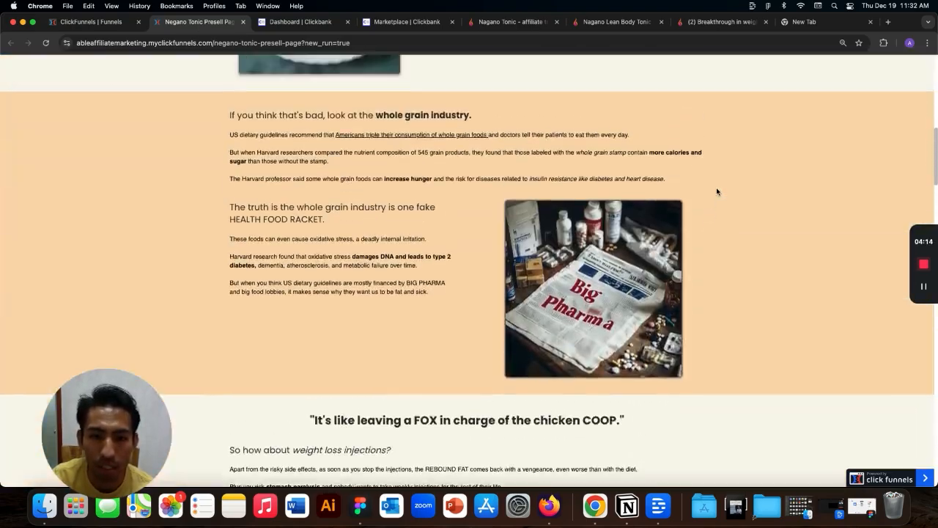
scroll(717, 191, up, 10)
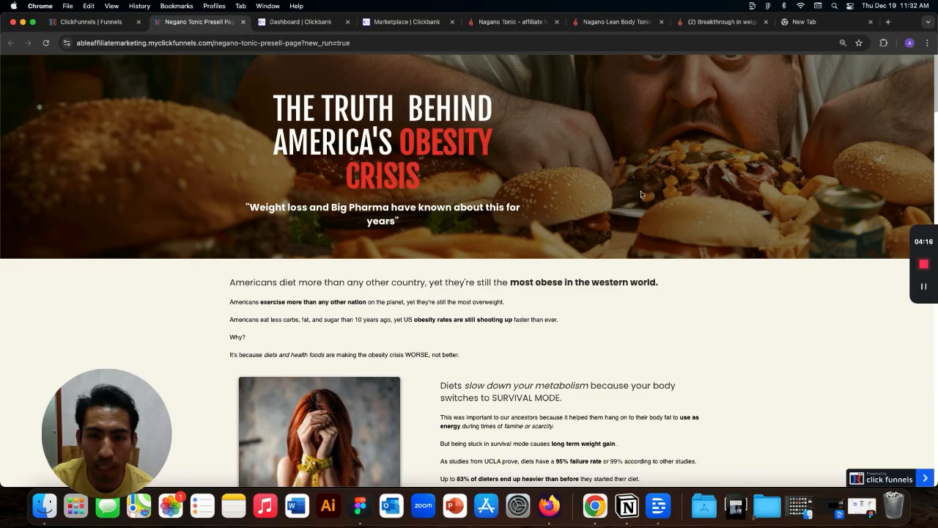
- Examine the presell page's product image and "Go to Negano Tonic" call to action, then return to the headline
scroll(766, 198, down, 20)
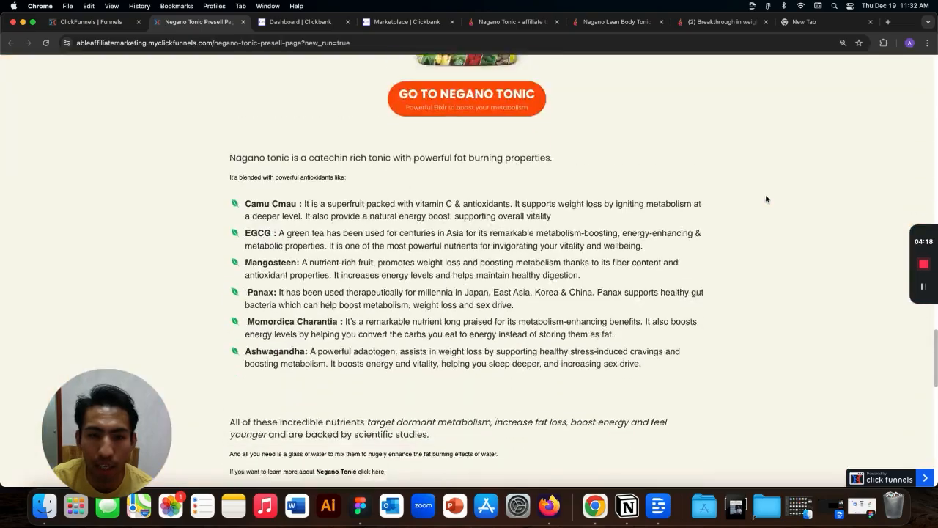
scroll(766, 199, up, 5)
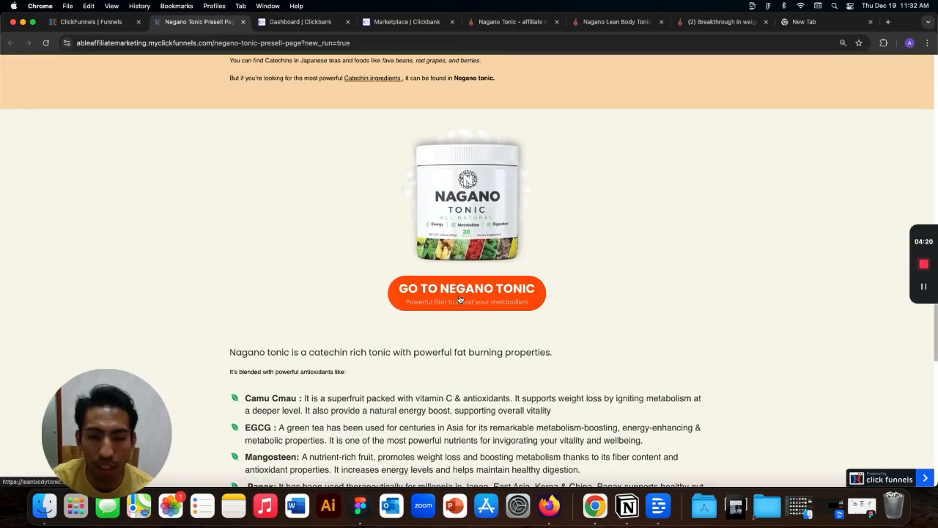
scroll(666, 291, down, 15)
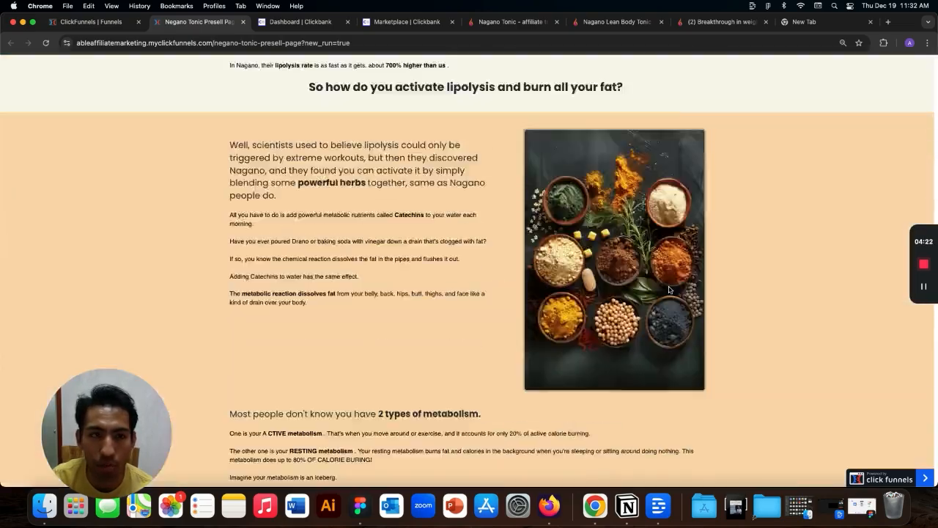
scroll(668, 290, up, 20)
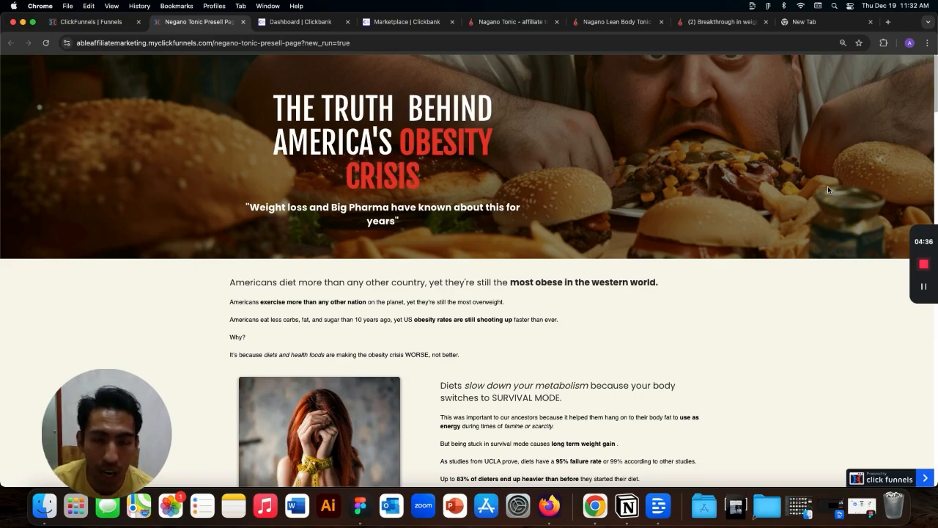
- Review the presell page from its diet section down to the references and disclaimer, then go back to its opening sections
scroll(828, 188, down, 10)
scroll(828, 189, up, 8)
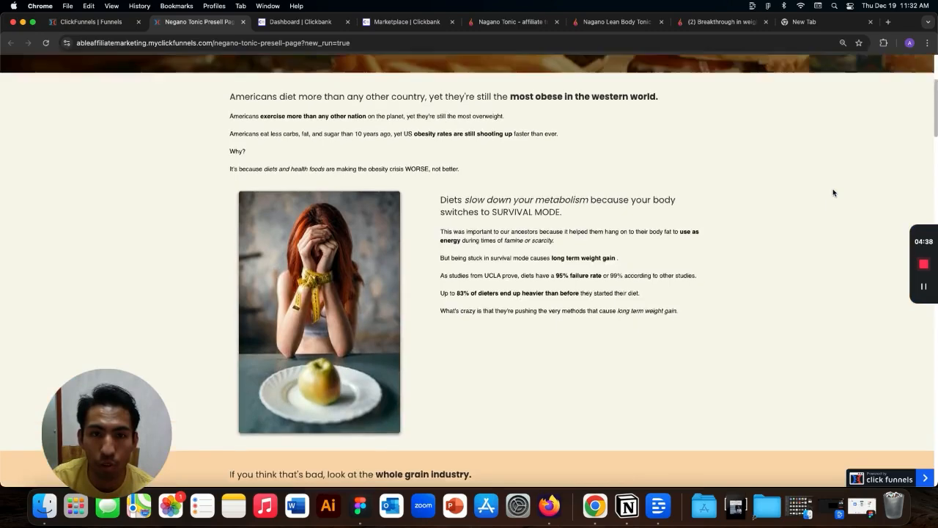
scroll(833, 192, up, 3)
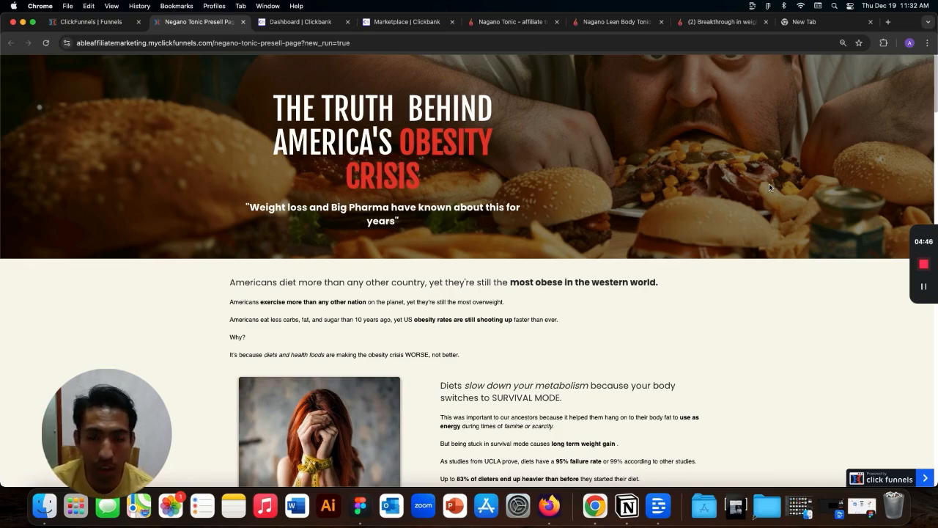
scroll(711, 199, down, 15)
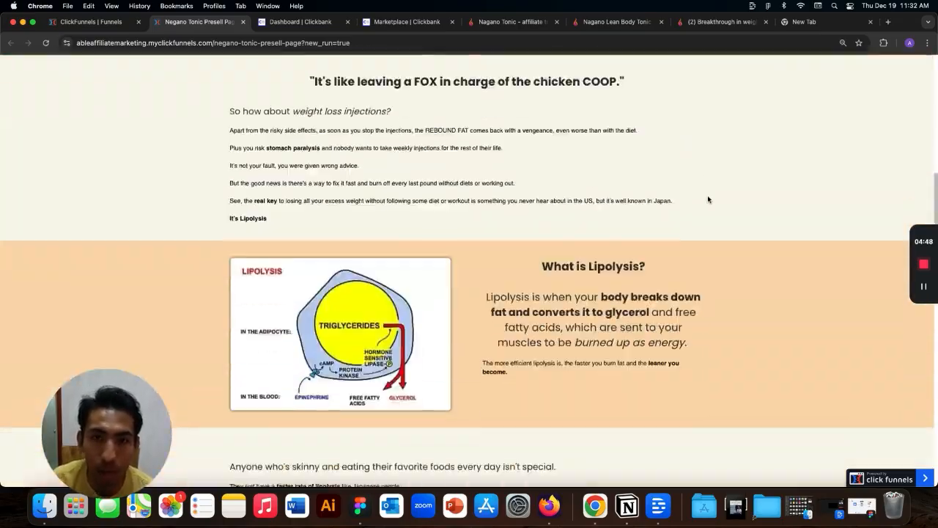
scroll(711, 199, down, 20)
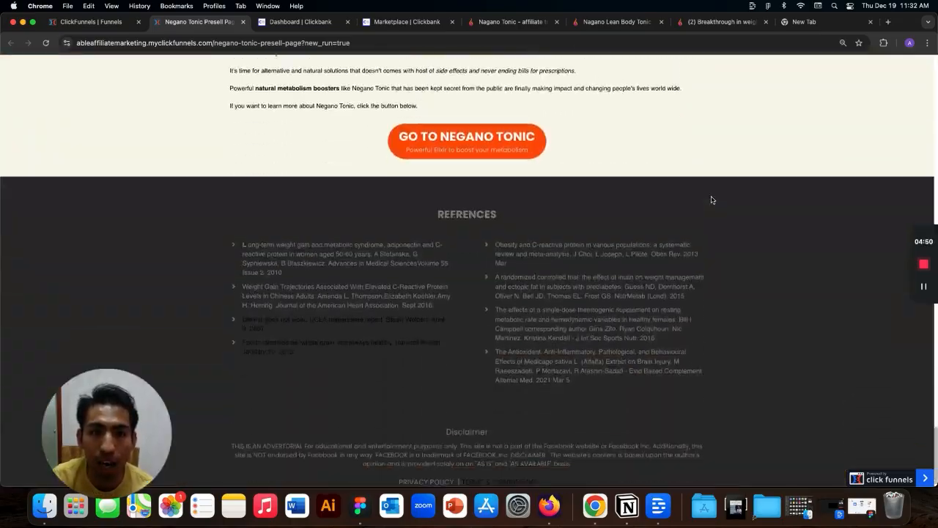
scroll(711, 199, up, 20)
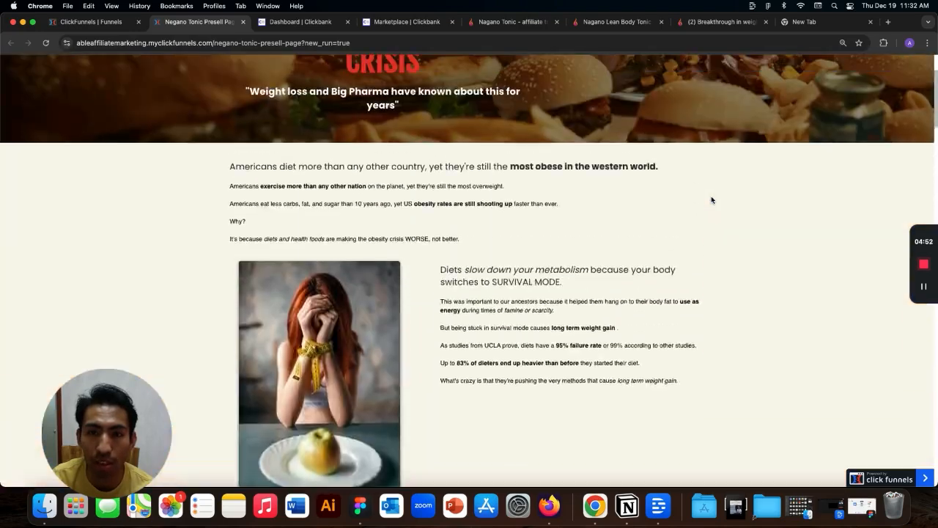
scroll(711, 199, up, 1)
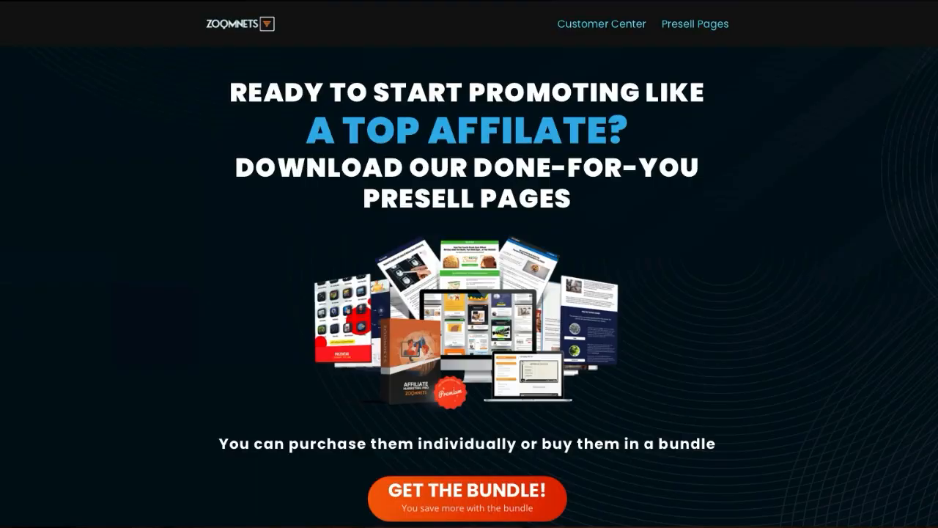
- Browse the Zoomnets done-for-you presell pages, from the top ClickBank offers through all presell pages to the bundle pack
scroll(873, 297, down, 5)
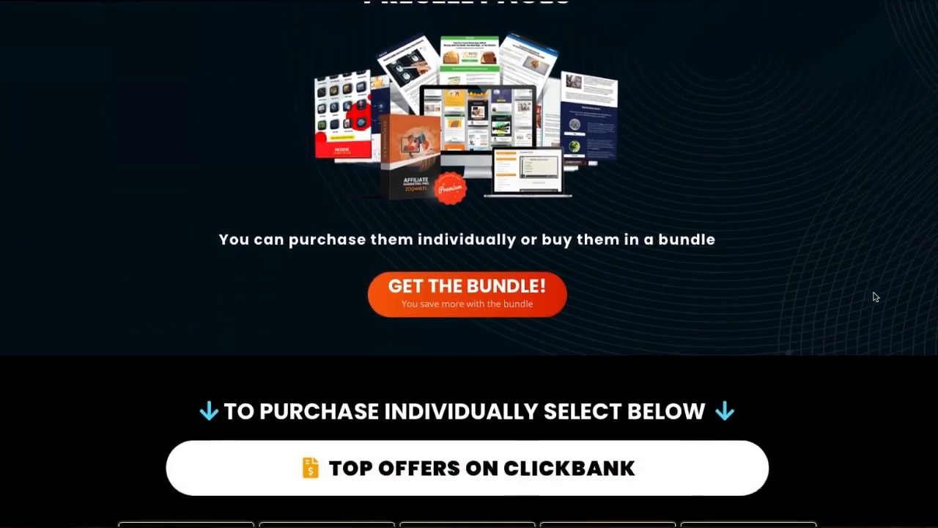
scroll(874, 296, down, 10)
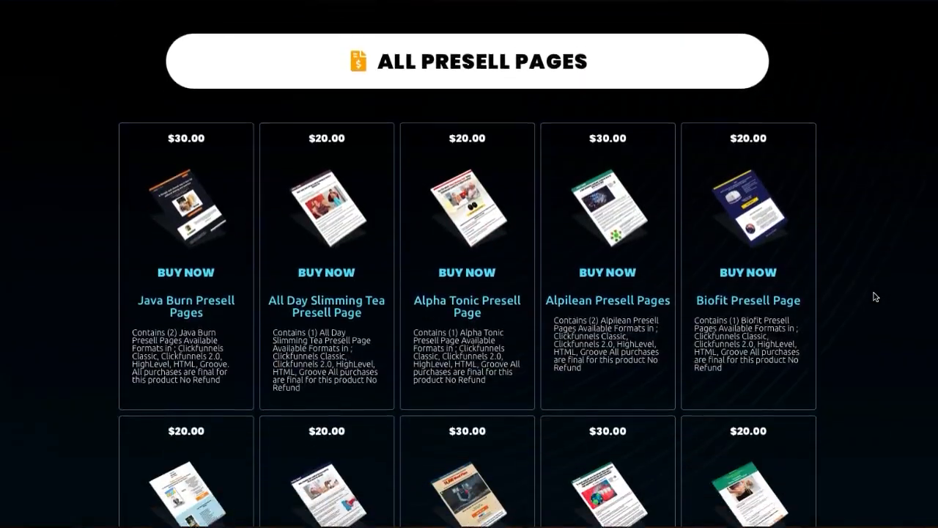
scroll(873, 296, down, 11)
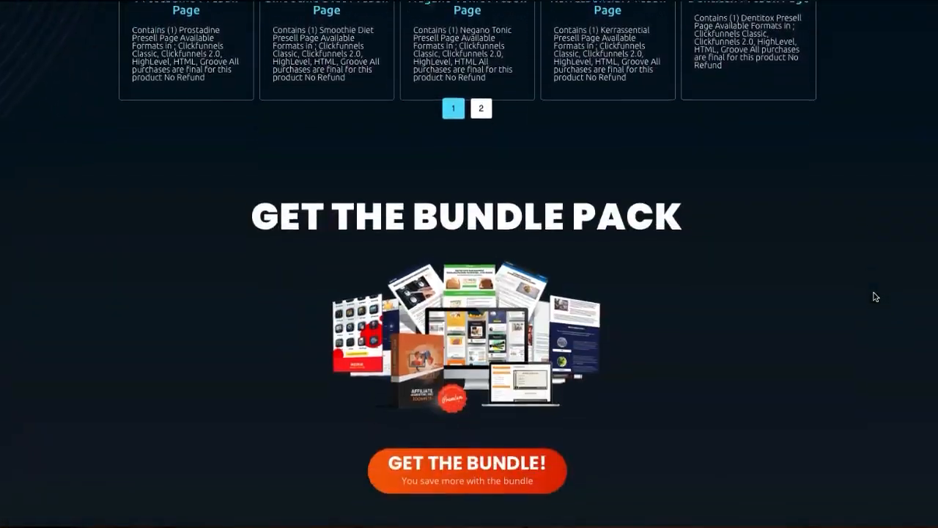
scroll(874, 296, down, 4)
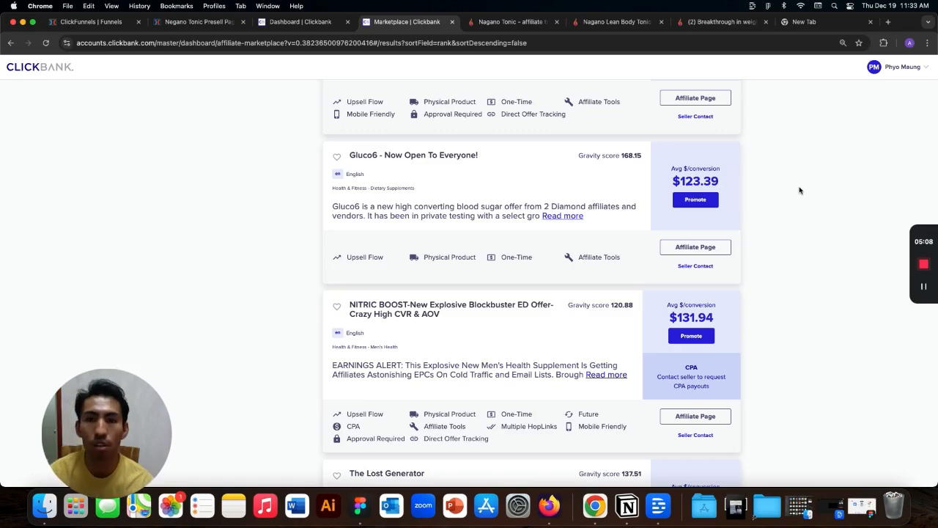
- Go back to the Nagano Tonic presell page and point out the start of its headline by briefly highlighting it
key(super+2)
scroll(777, 182, up, 15)
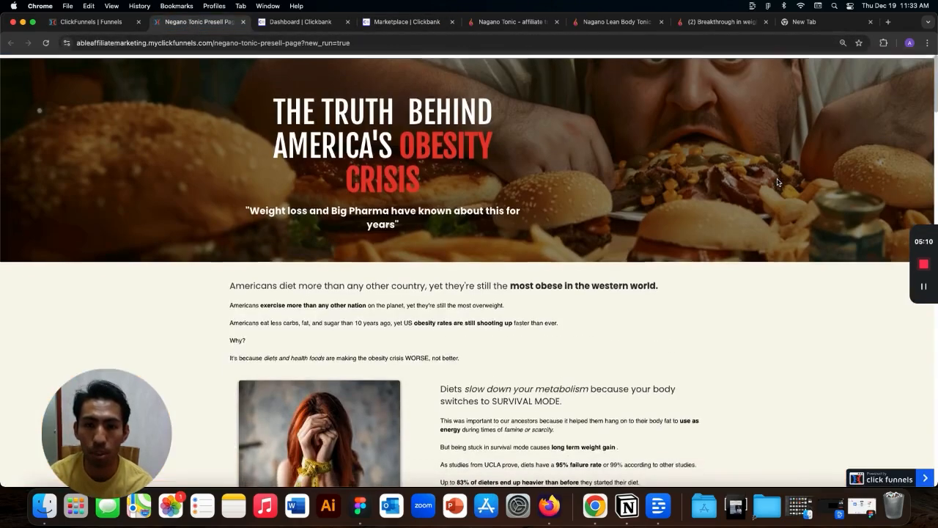
drag(276, 99, 279, 102)
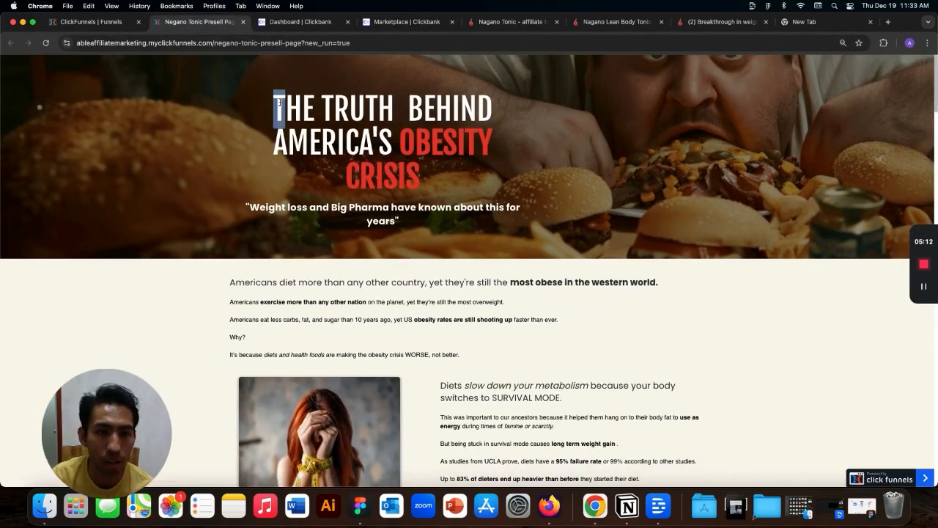
click(275, 115)
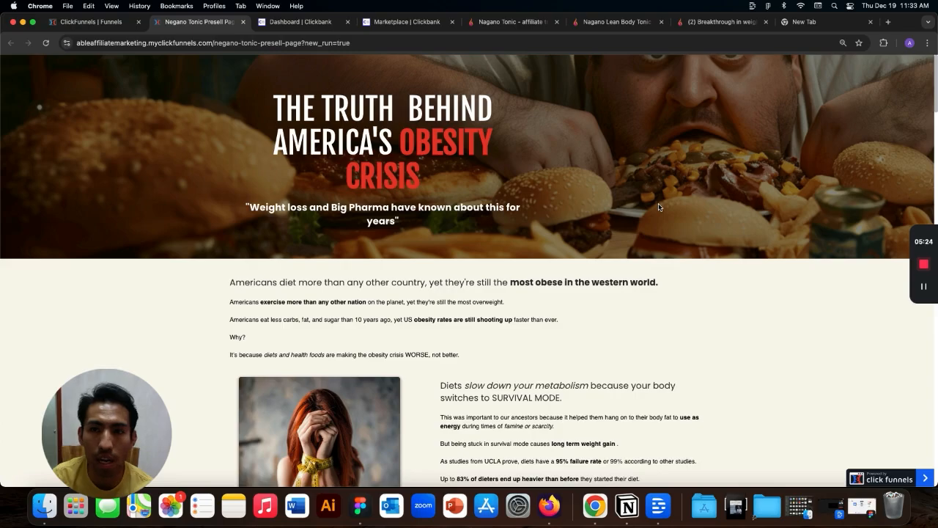
- Examine how the presell page leads from its headline through the lipolysis explanation to the product call to action
scroll(667, 201, down, 15)
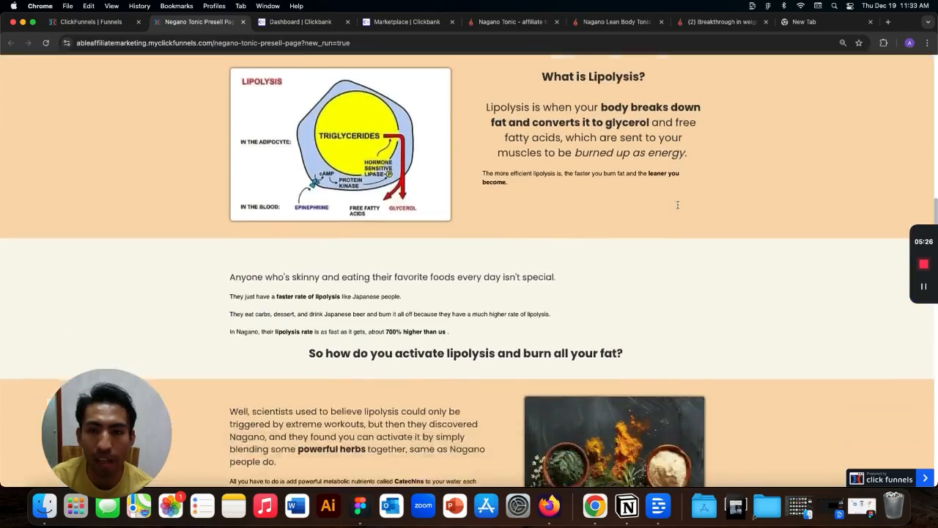
scroll(674, 205, up, 10)
scroll(678, 208, up, 5)
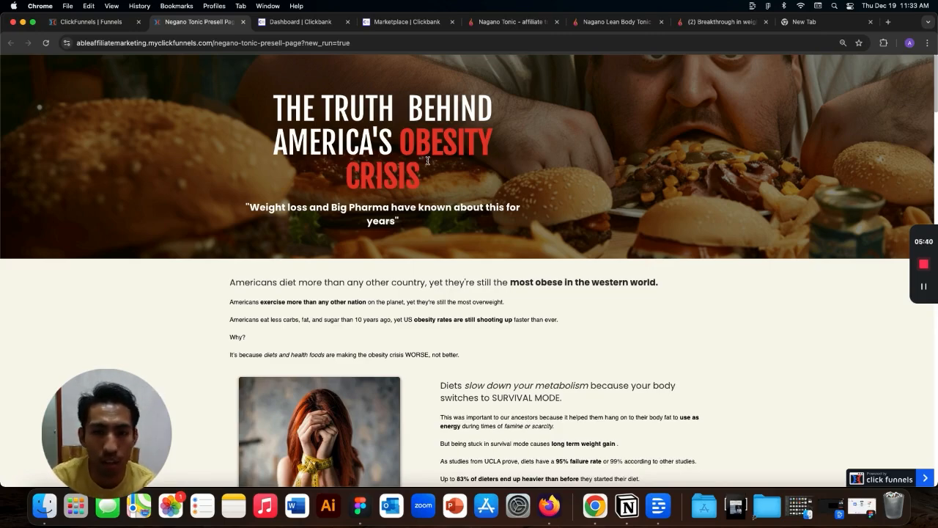
scroll(667, 246, down, 20)
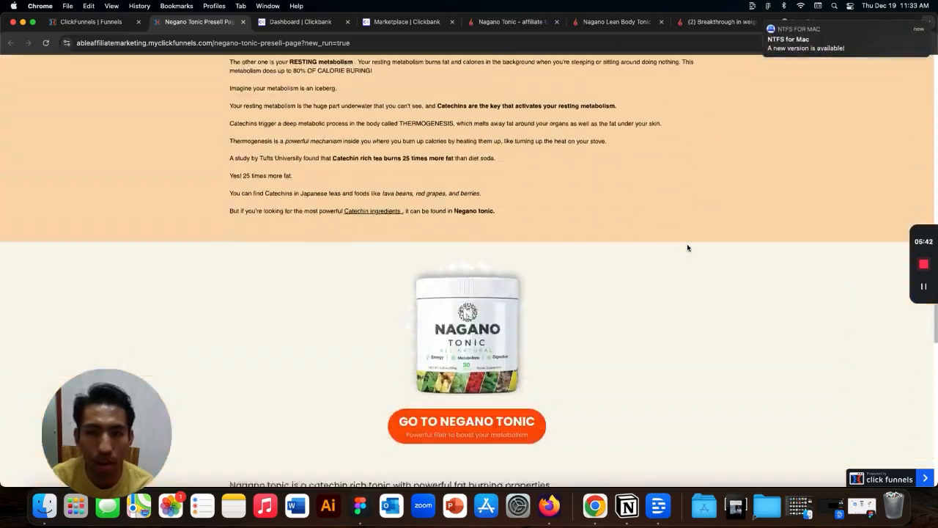
- Look over the presell page's whole grain industry and Big Pharma section once more
scroll(687, 247, up, 20)
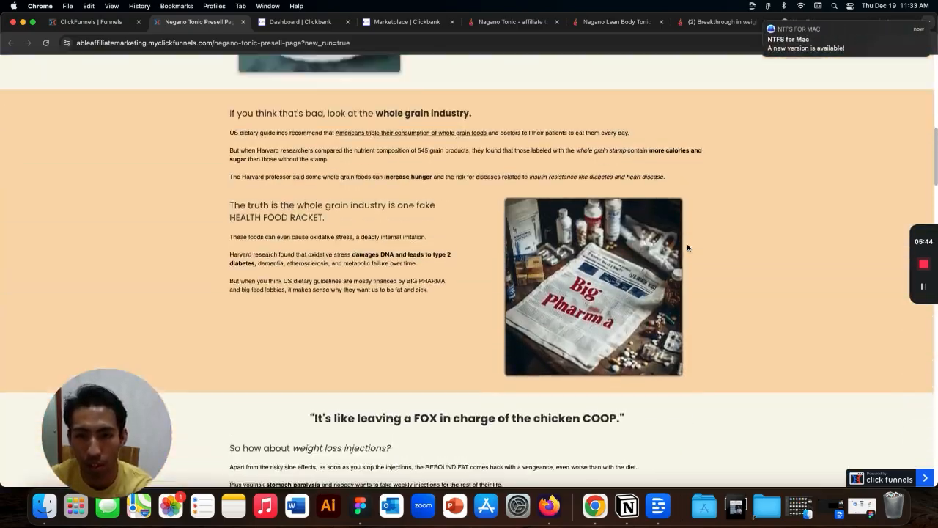
scroll(687, 247, down, 1)
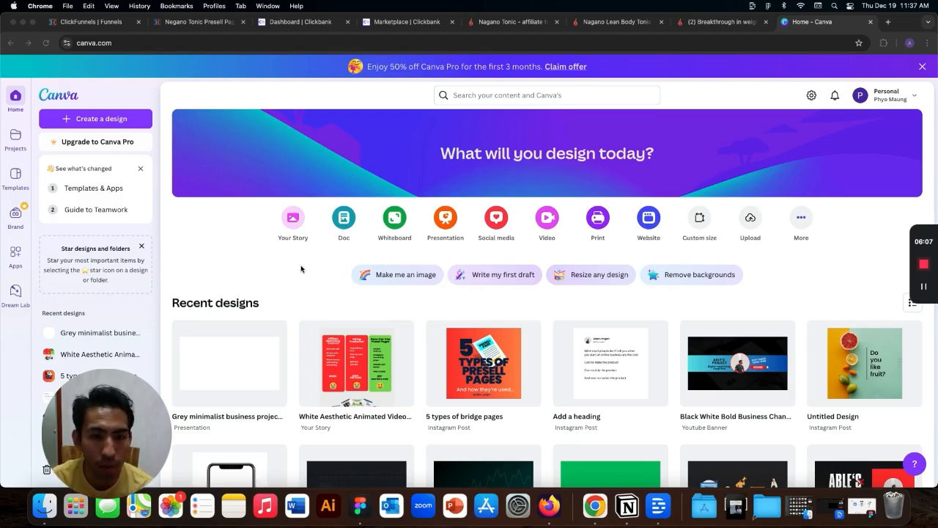
- Switch to Canva and create a blank square Instagram post from the social media designs
click(500, 235)
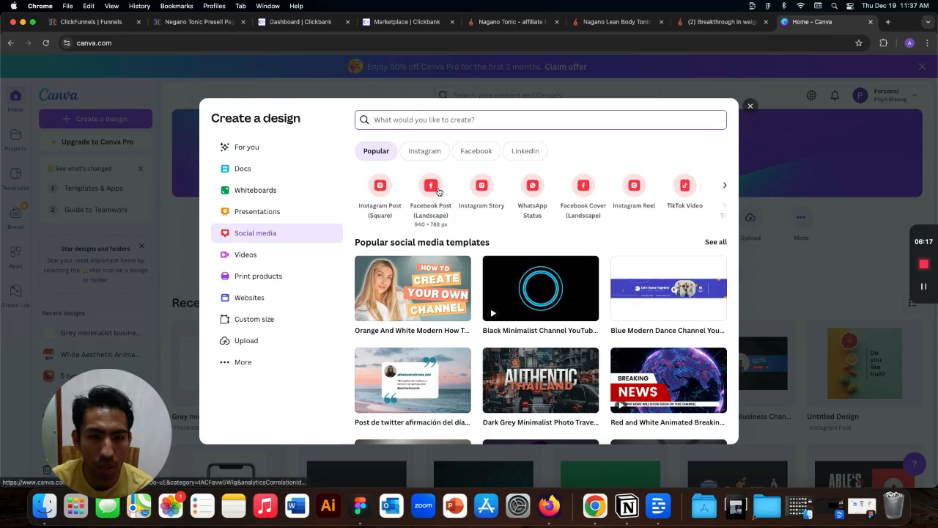
click(383, 188)
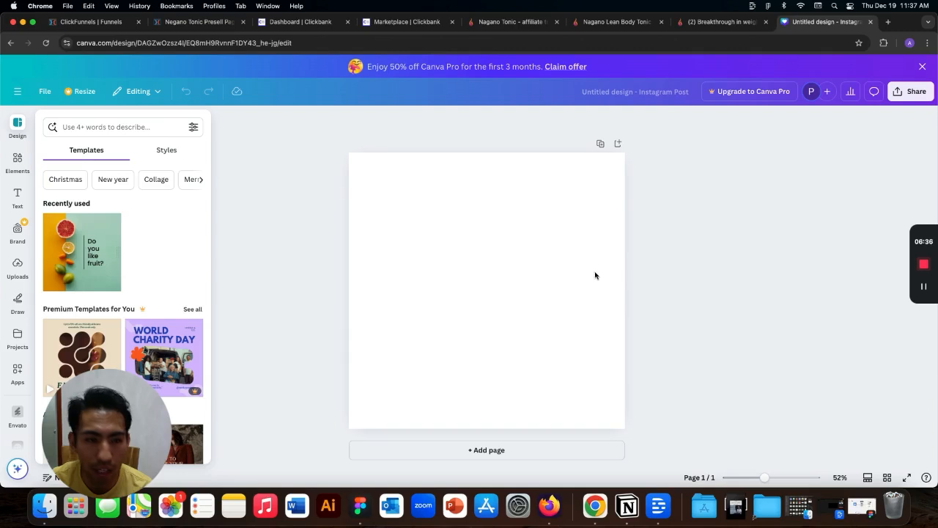
- Browse the post templates and apply the yellow "On point. On trend." template to the blank design
scroll(171, 290, down, 2)
scroll(172, 291, down, 10)
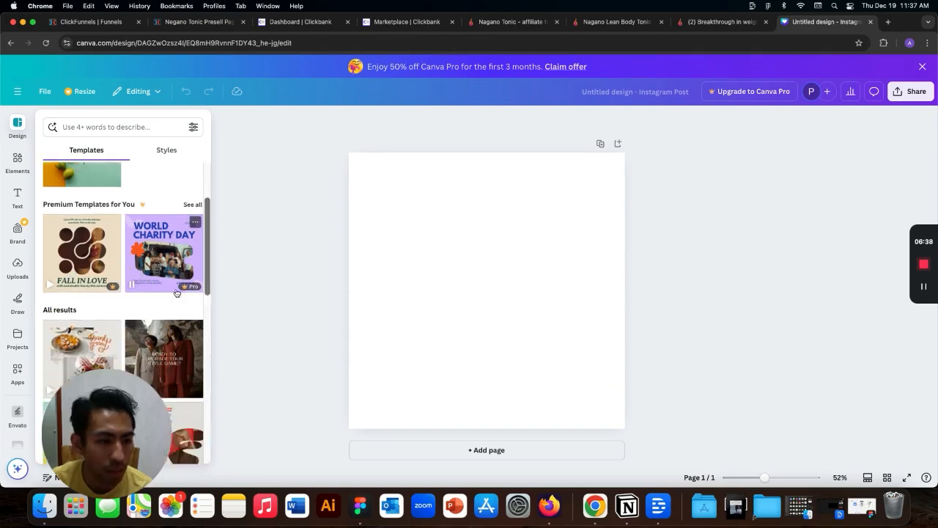
scroll(176, 293, down, 5)
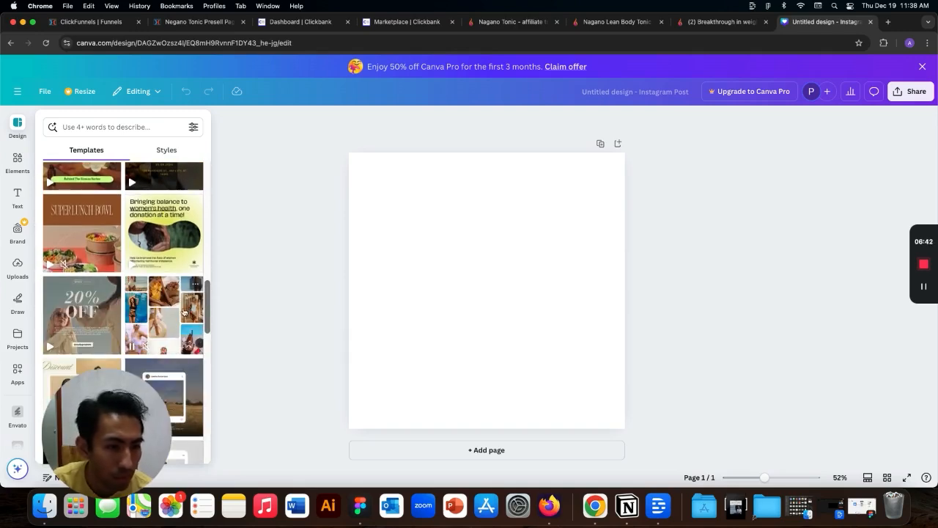
scroll(176, 300, down, 5)
scroll(170, 314, down, 10)
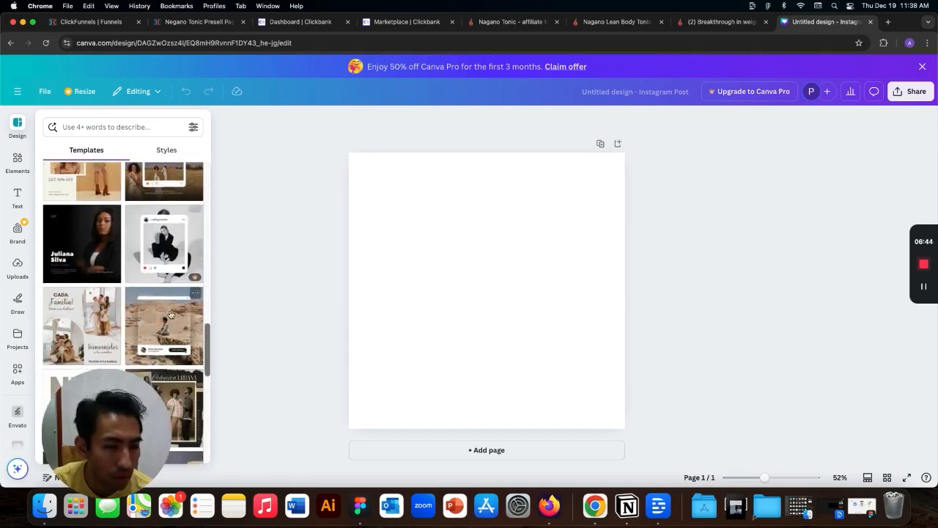
scroll(183, 315, down, 6)
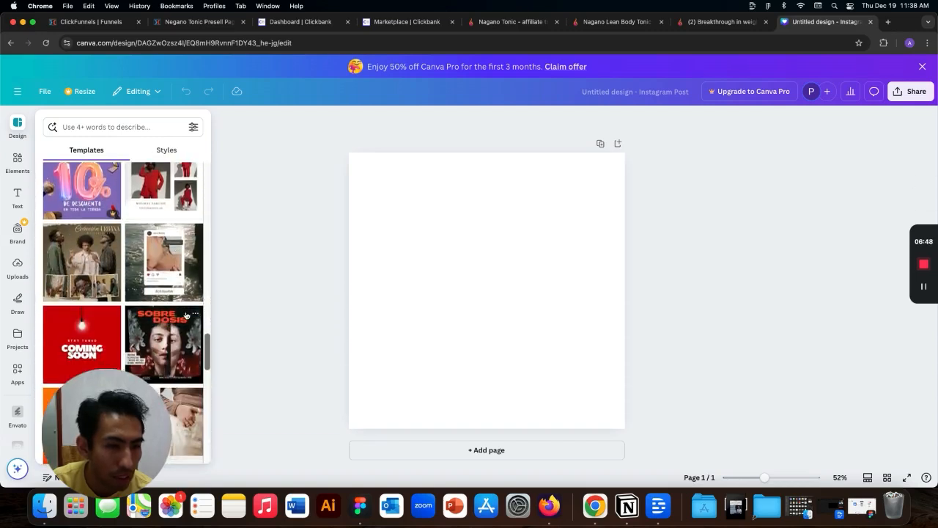
scroll(186, 315, down, 4)
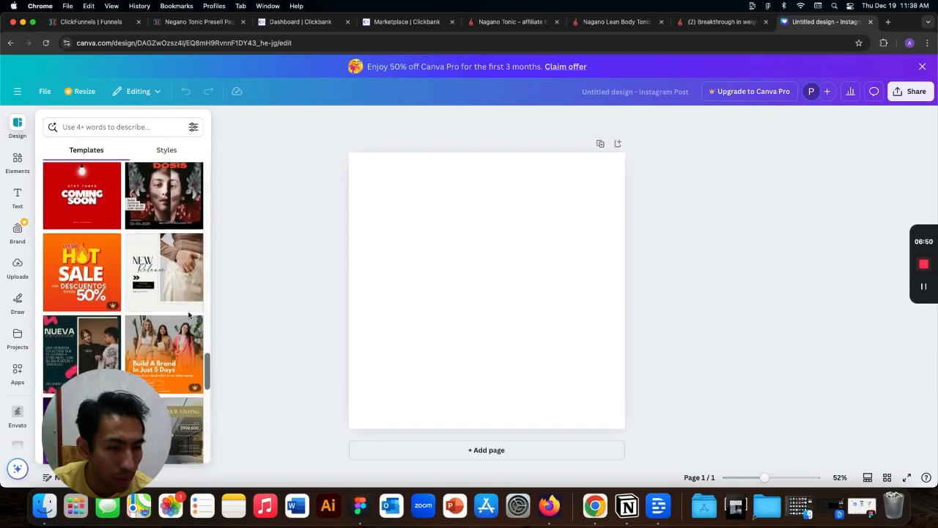
scroll(188, 316, down, 2)
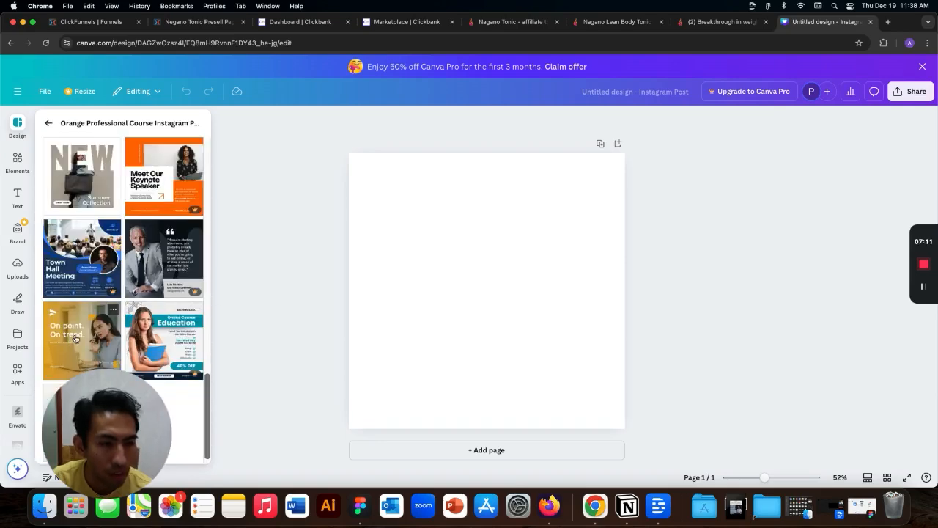
click(74, 339)
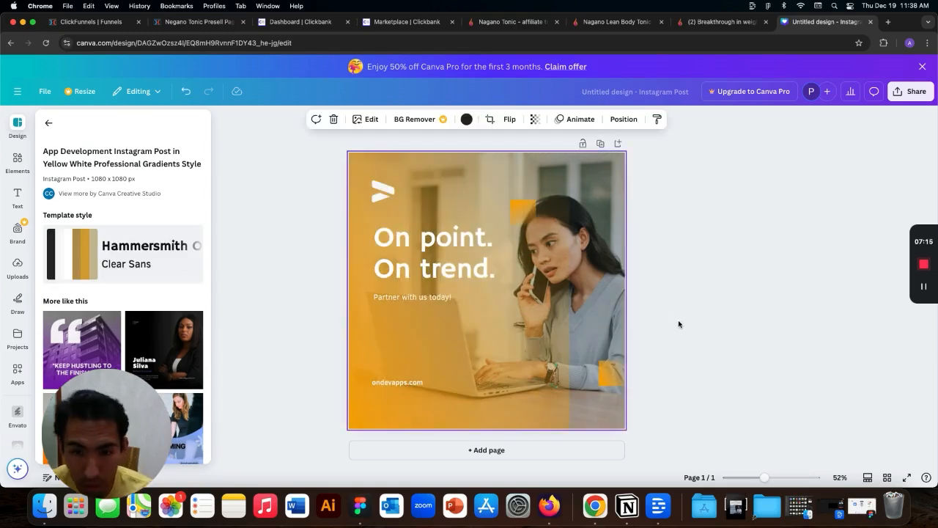
- Resize the orange gradient overlay to the full post width and move it down to cover only the lower part
click(498, 295)
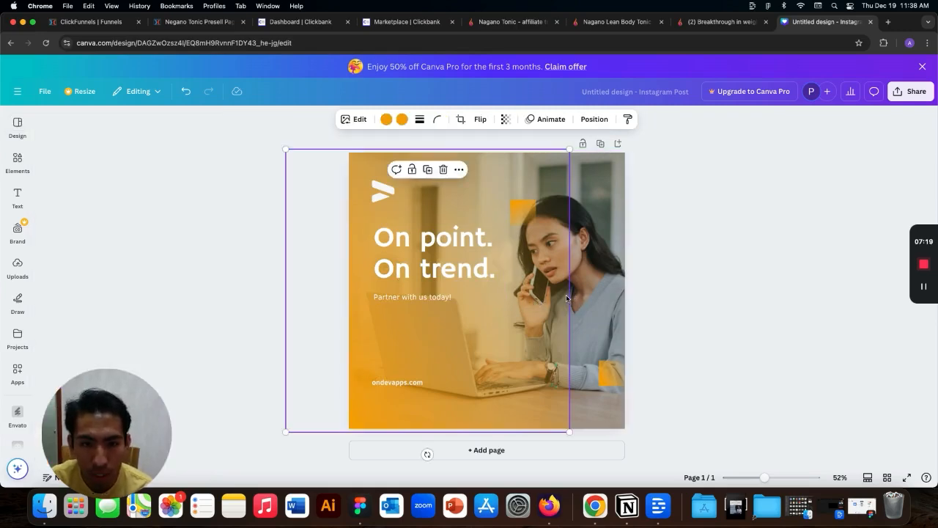
drag(569, 149, 550, 172)
drag(471, 185, 557, 180)
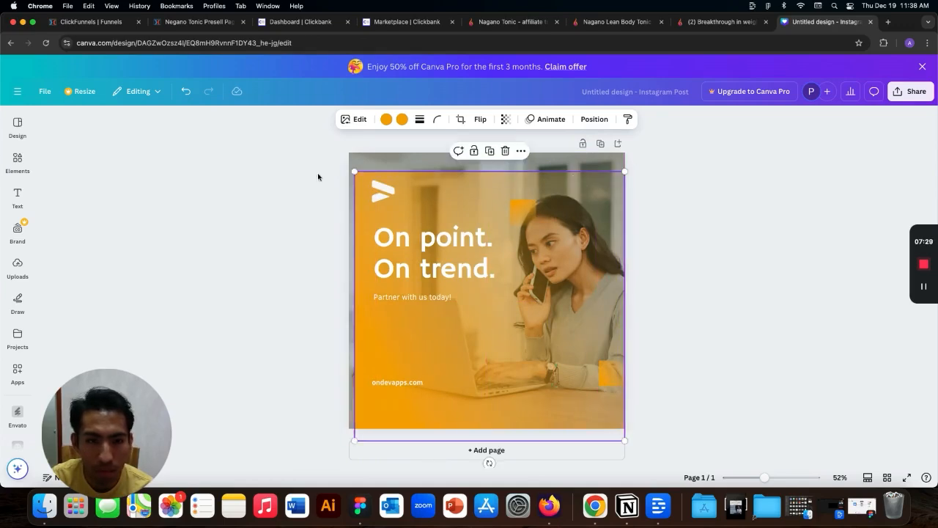
drag(348, 440, 319, 426)
drag(546, 285, 544, 438)
- Delete the small orange square beside the woman's head, the white arrow logo and the ondevapps.com text
click(521, 218)
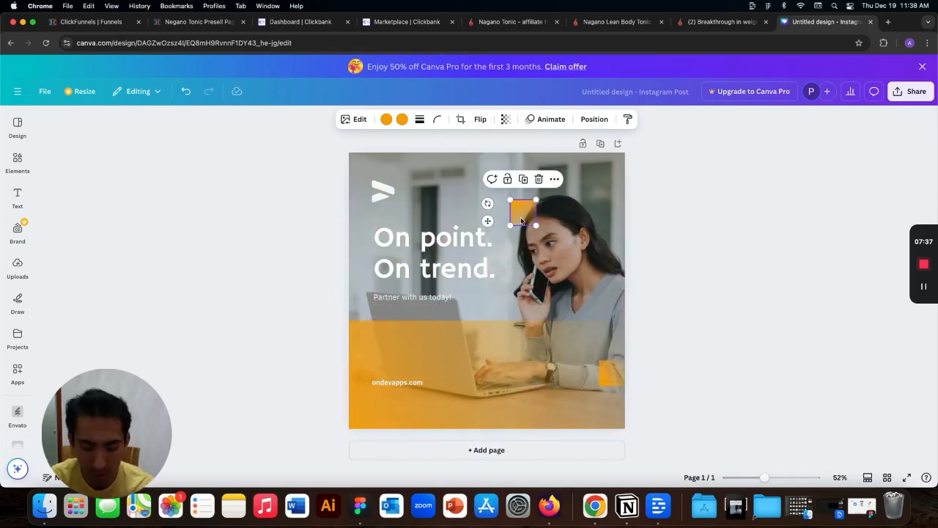
key(Delete)
click(387, 194)
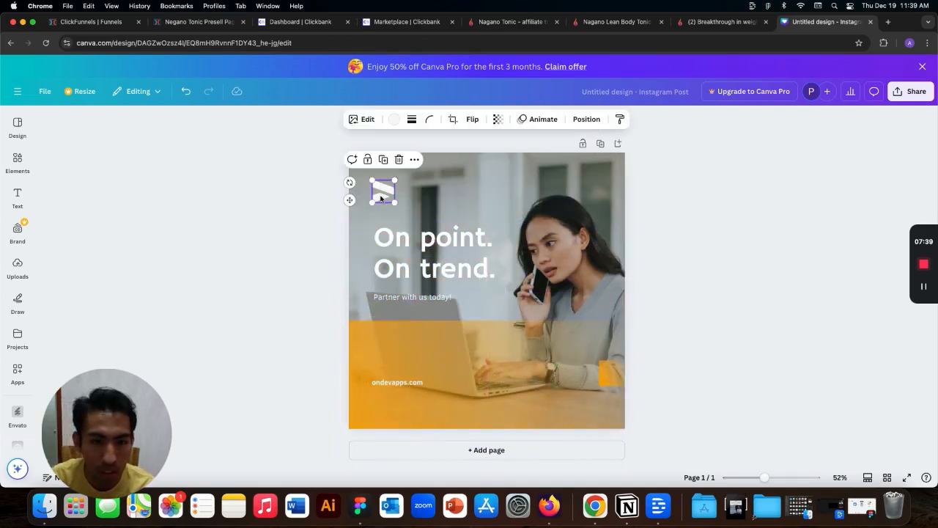
key(Delete)
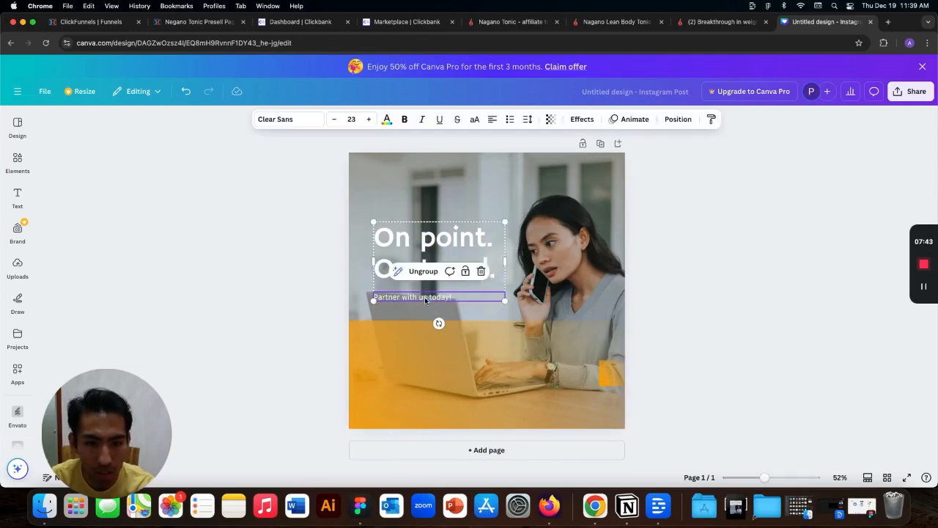
- Switch to the Nagano Tonic presell page and copy its headline "THE TRUTH BEHIND AMERICA'S OBESITY CRISIS"
click(432, 253)
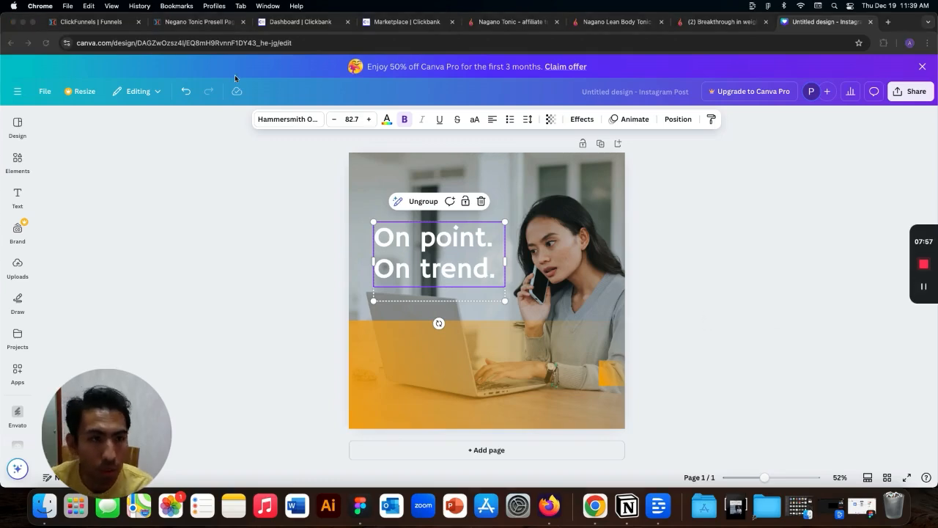
click(194, 23)
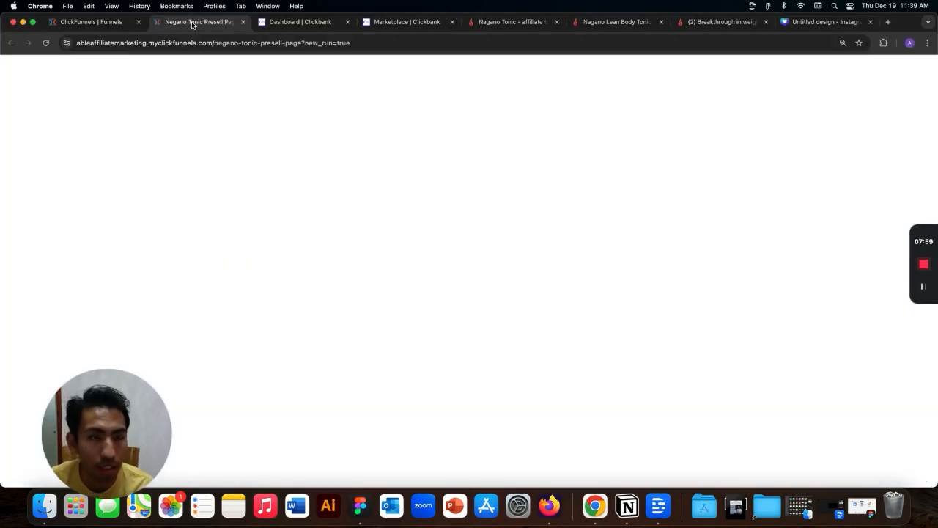
drag(274, 99, 440, 171)
key(super+c)
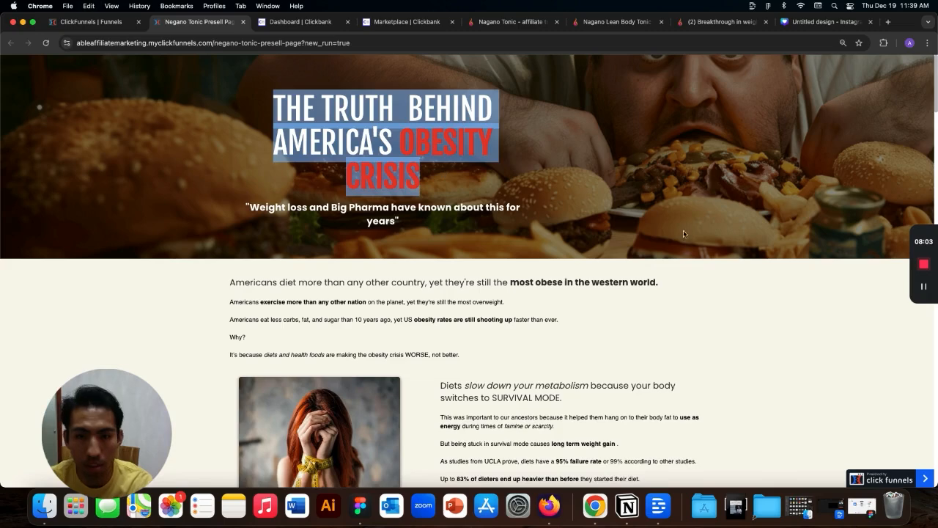
click(735, 302)
- Return to the Canva design, replace the "On point. On trend." text with the copied headline and widen its text box
click(826, 22)
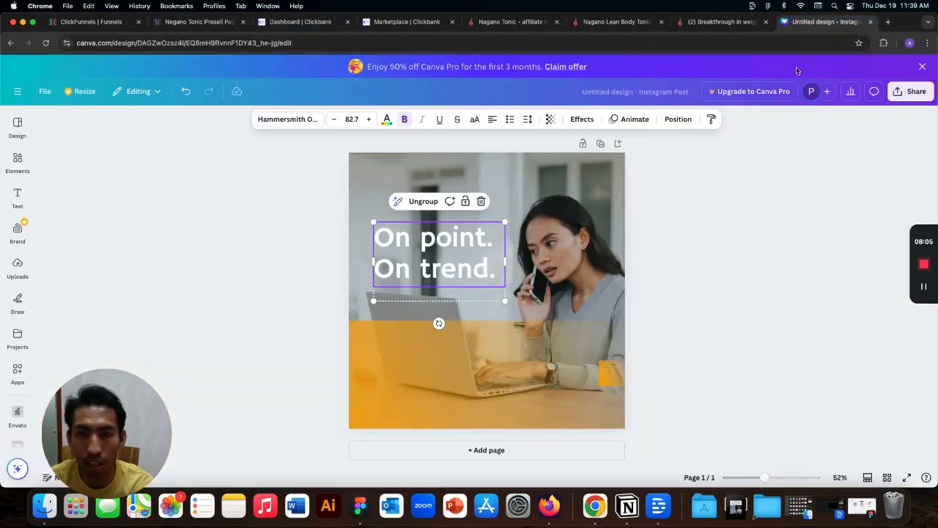
double_click(477, 274)
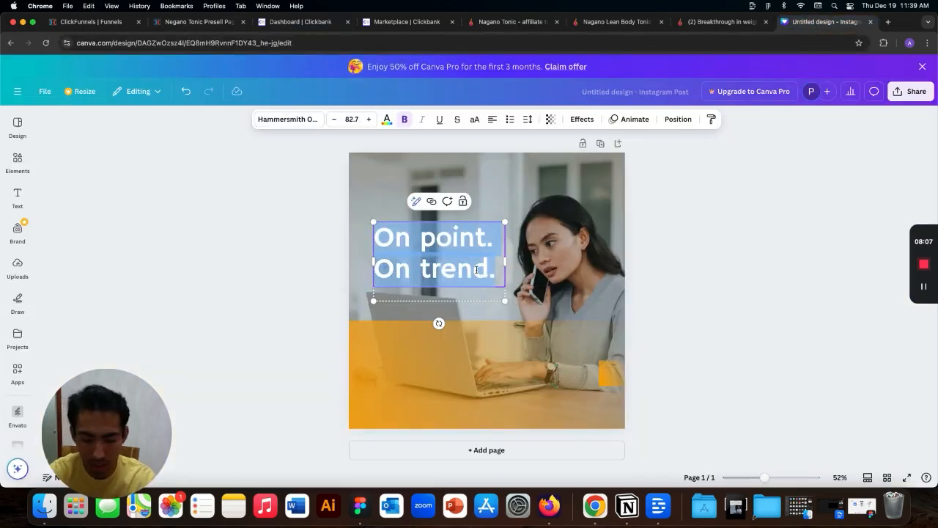
key(super+v)
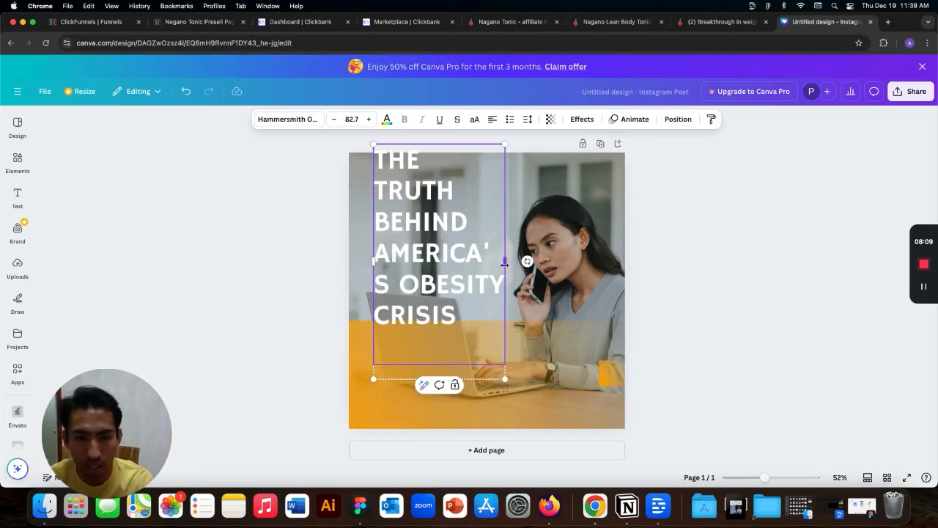
drag(518, 261, 597, 279)
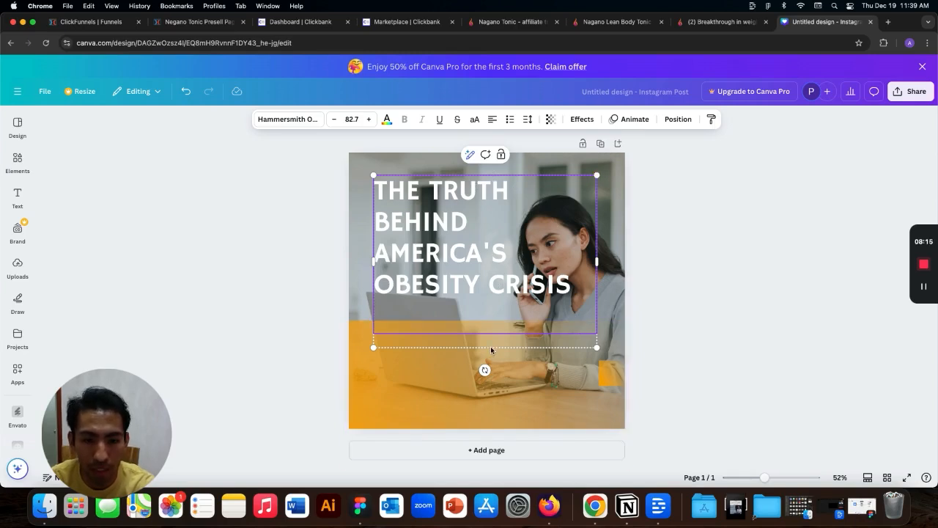
- Delete the empty subtitle text box and move the headline down over the orange overlay
click(490, 346)
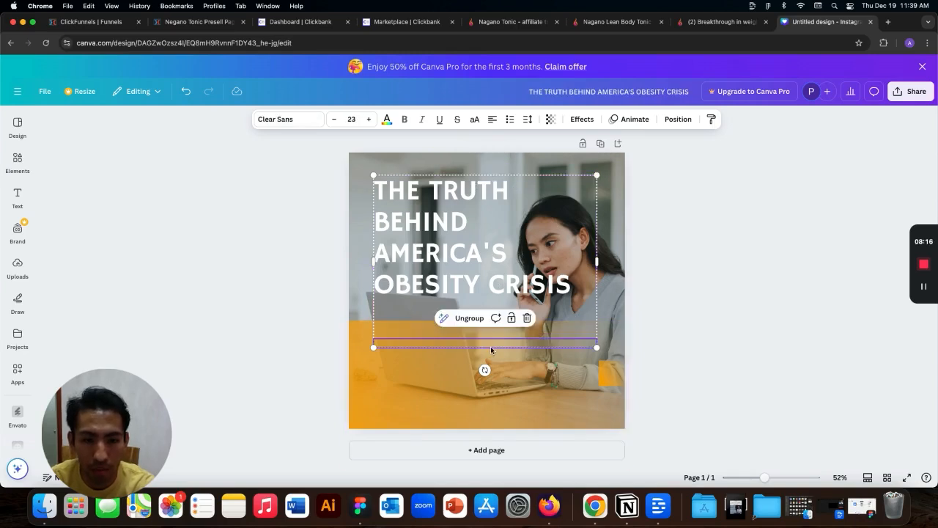
click(527, 319)
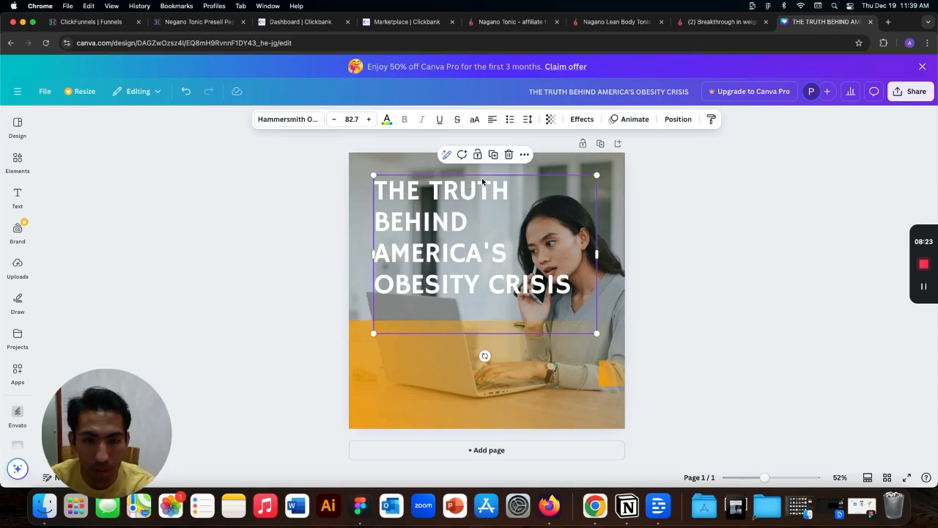
drag(479, 187, 471, 288)
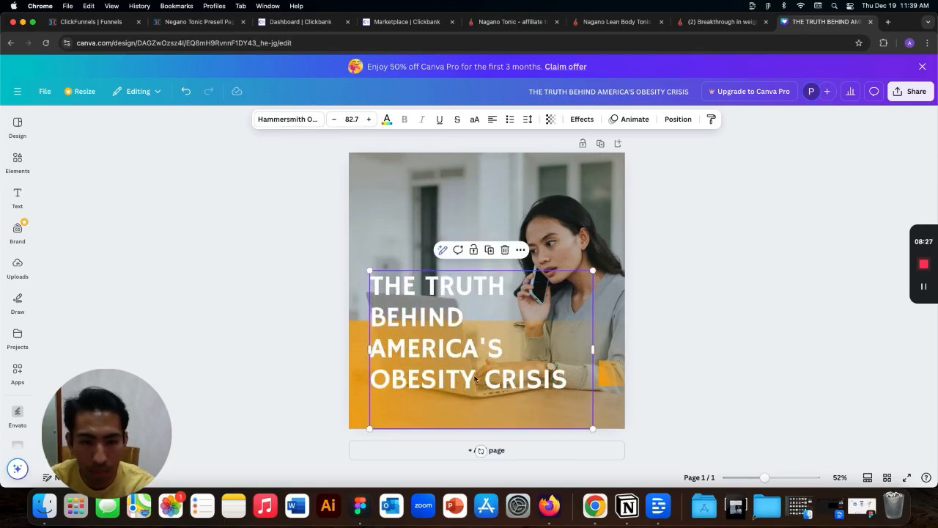
- Upload the image fatmaneating-p-500.png from the images folder as a replacement for the background photo
click(592, 213)
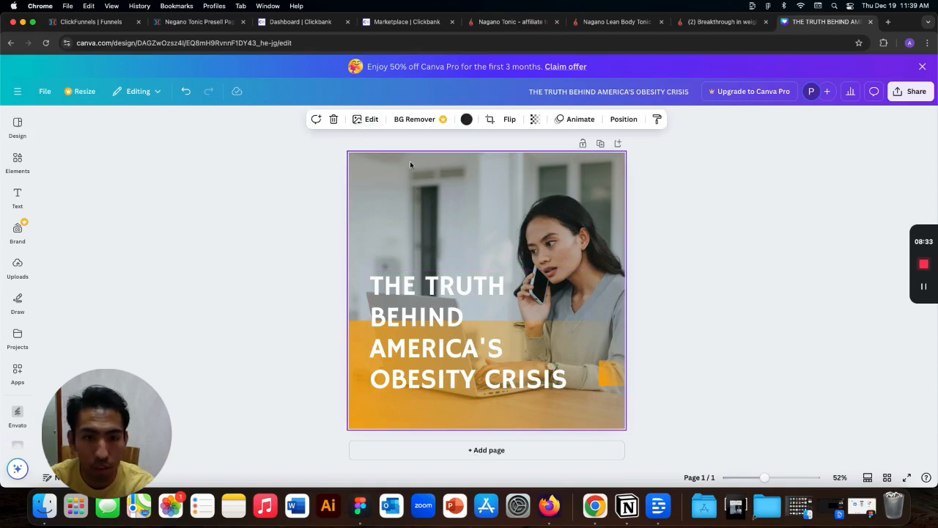
double_click(409, 161)
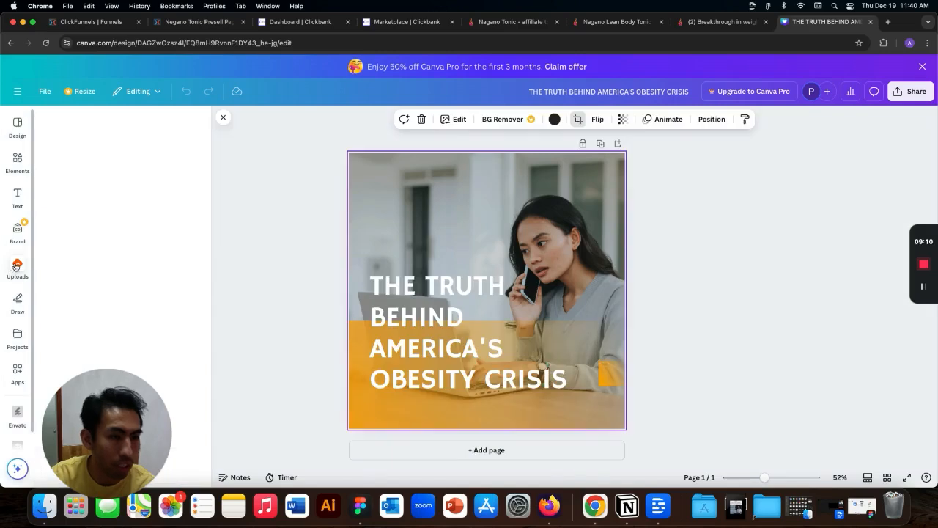
click(17, 263)
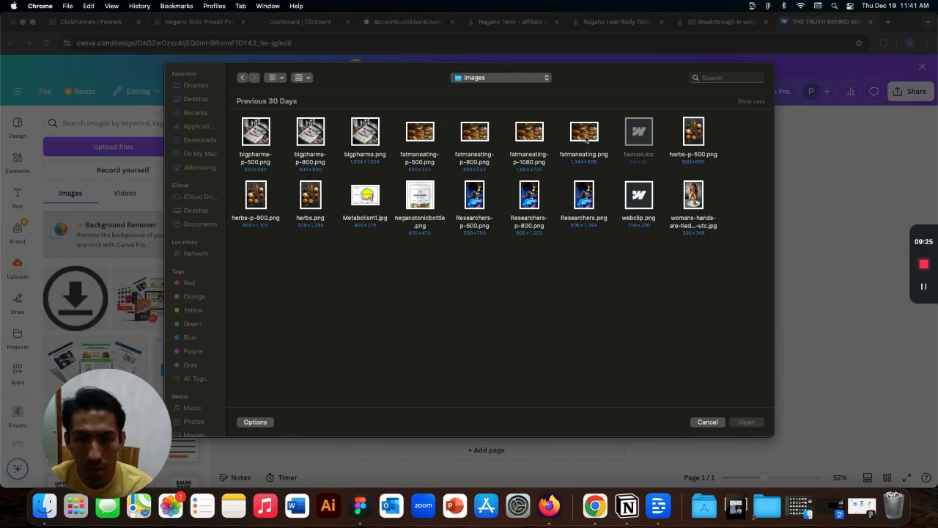
click(419, 137)
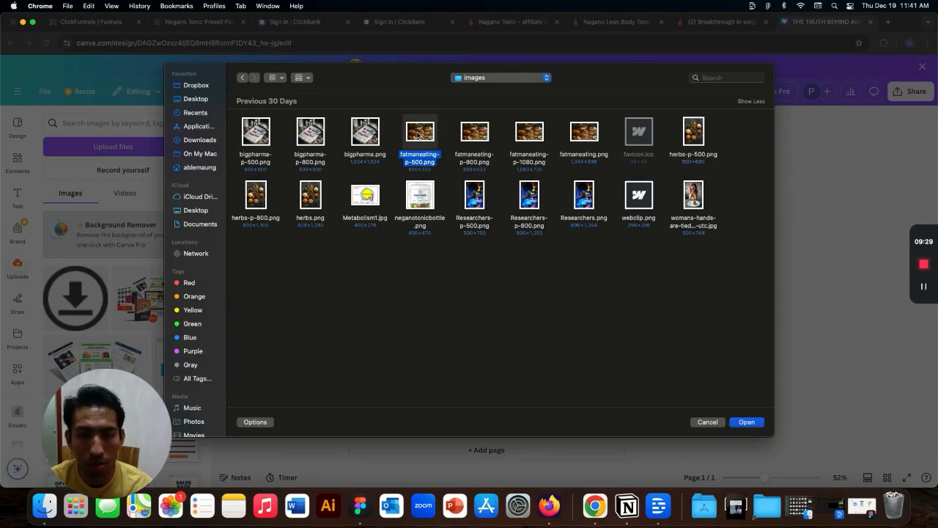
double_click(419, 137)
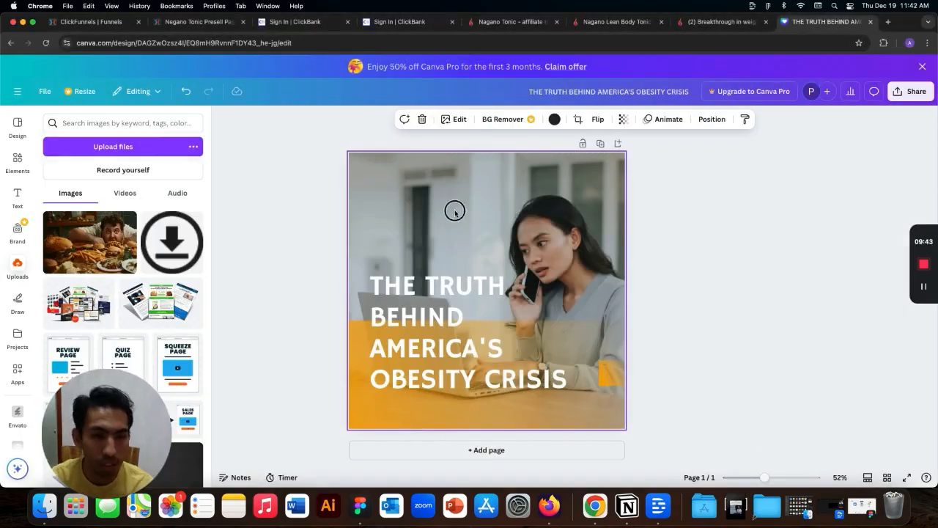
- Add the uploaded photo of the man eating burgers to the post and enlarge it to cover most of the canvas
click(89, 240)
drag(564, 239, 626, 196)
drag(454, 246, 394, 202)
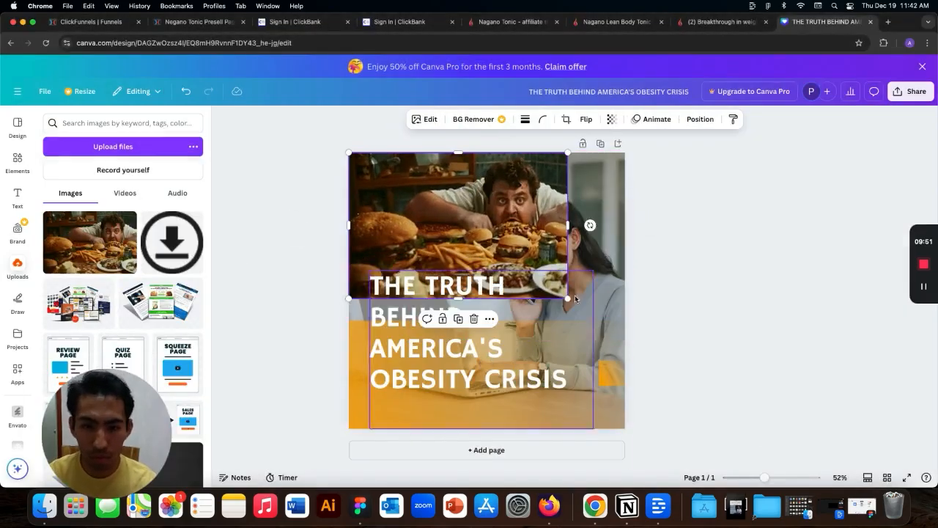
drag(567, 297, 783, 441)
drag(495, 239, 389, 239)
click(764, 254)
drag(498, 238, 564, 186)
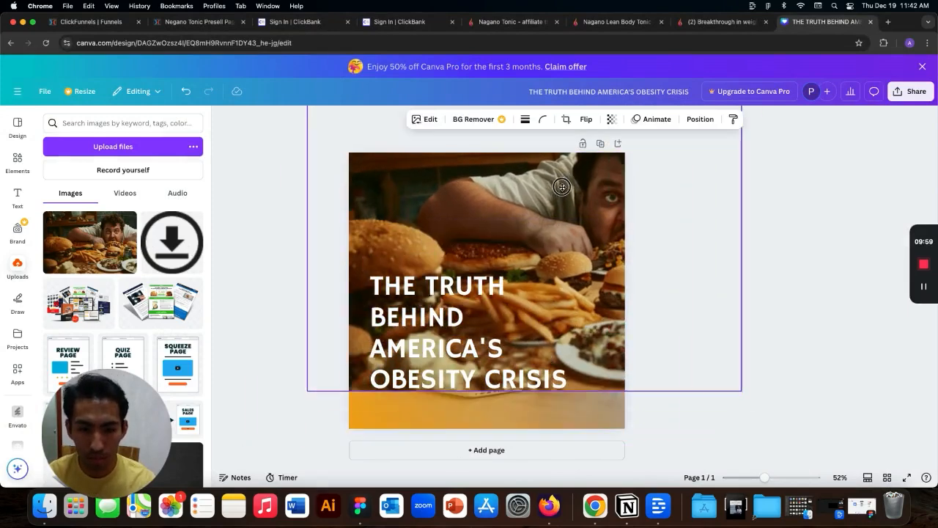
- Bring the orange gradient overlay forward in front of the burger photo, and reposition the photo on the post
click(566, 410)
right_click(608, 421)
mouse_move(672, 317)
click(802, 318)
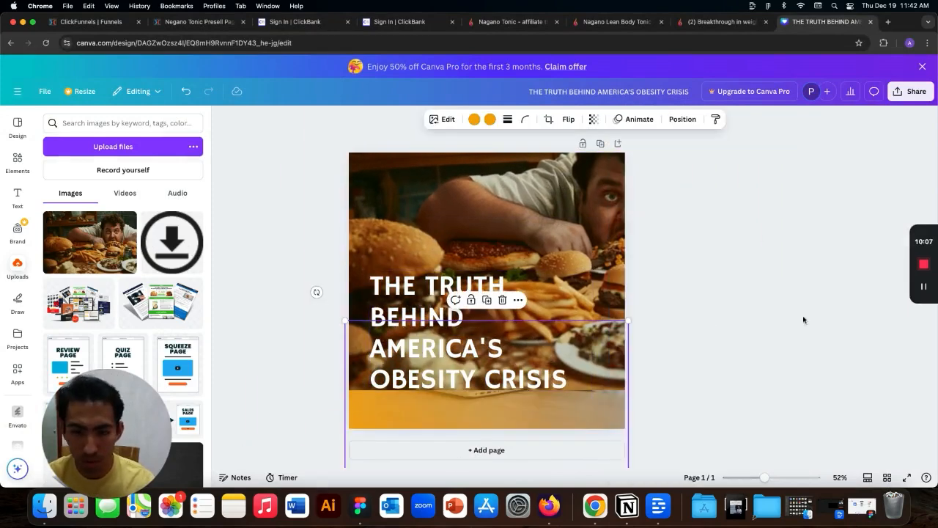
click(804, 320)
drag(574, 217, 705, 234)
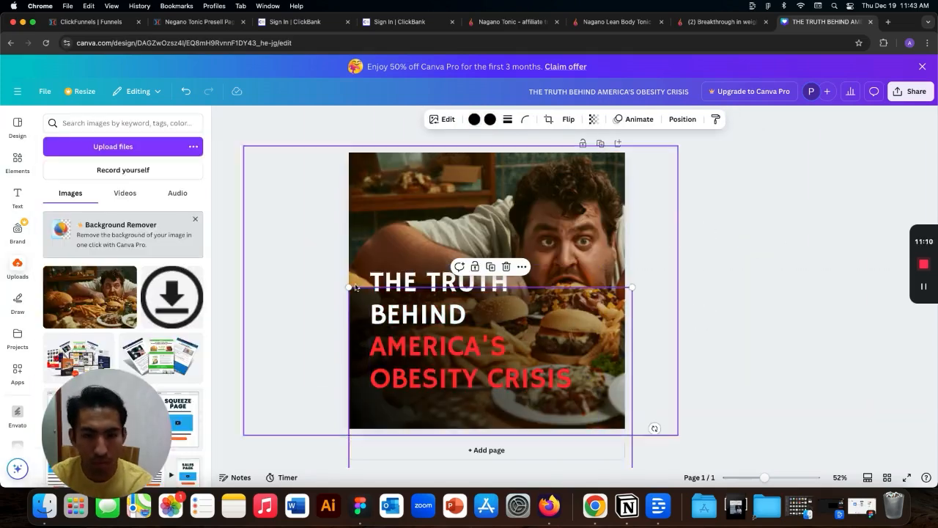
- Extend the dark gradient overlay over the whole burger photo and move the headline lower on the post
click(406, 306)
click(634, 296)
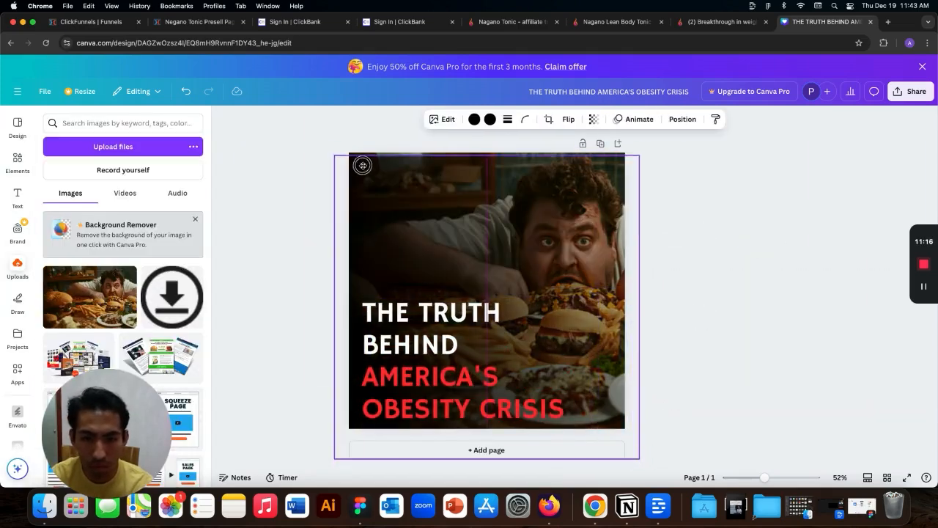
click(737, 352)
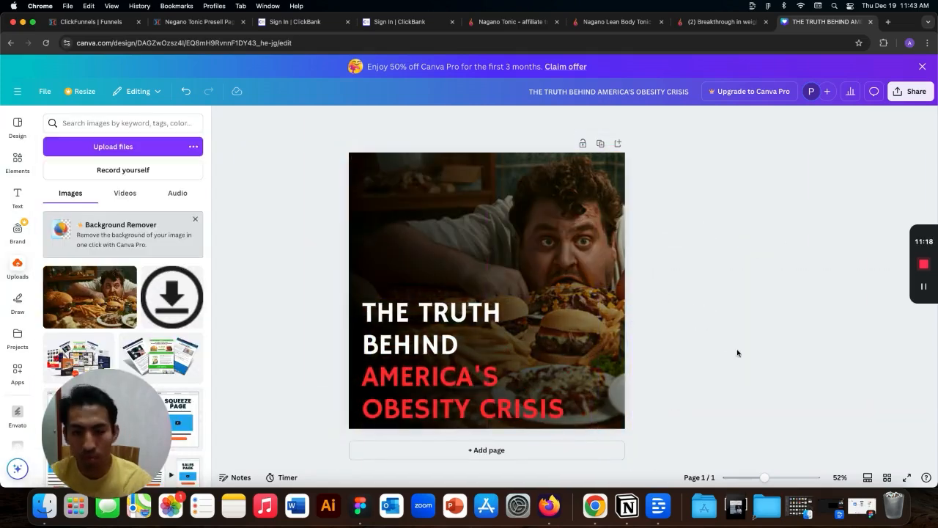
- Change the headline font to Poppins in a heavy bold weight
click(421, 345)
click(376, 119)
scroll(73, 359, down, 1)
click(68, 363)
click(49, 361)
scroll(74, 363, down, 2)
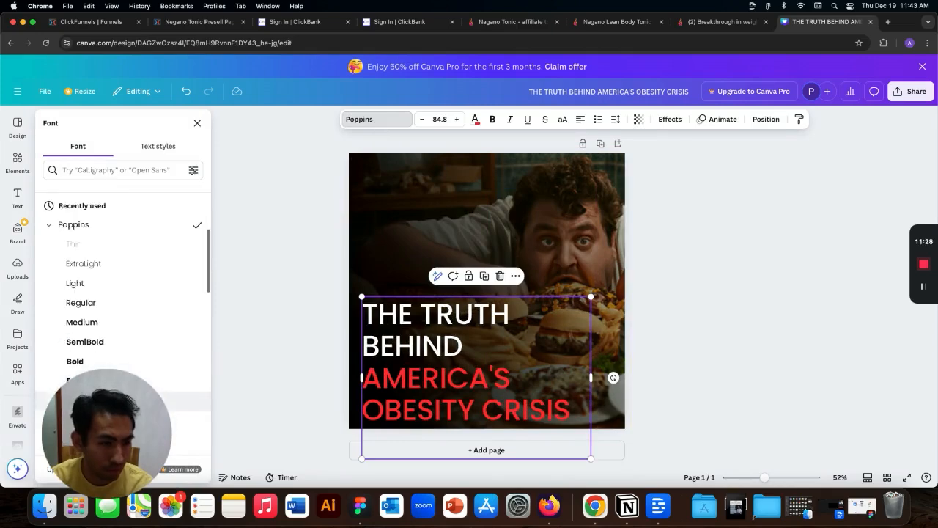
click(190, 402)
click(704, 329)
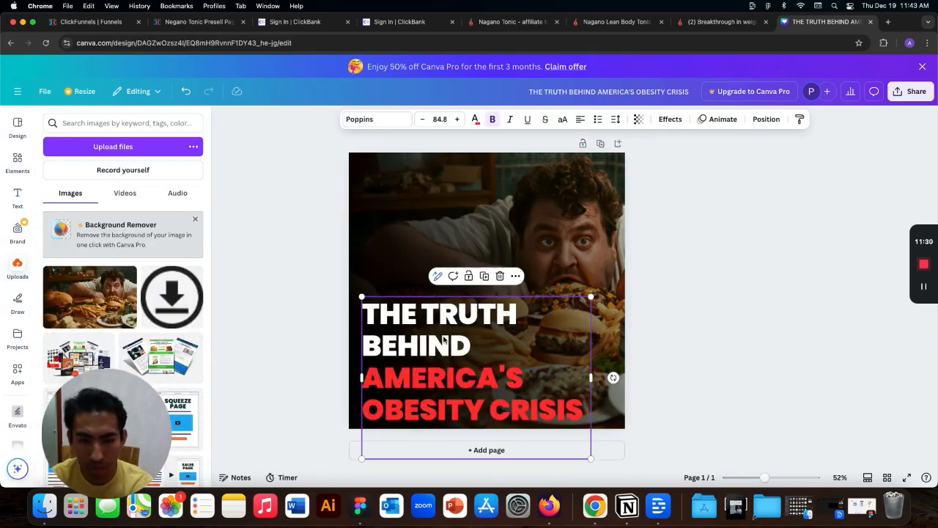
- Fine-tune the headline's position in the lower part of the post and open the design's sharing options
drag(444, 335, 471, 335)
click(730, 325)
click(719, 345)
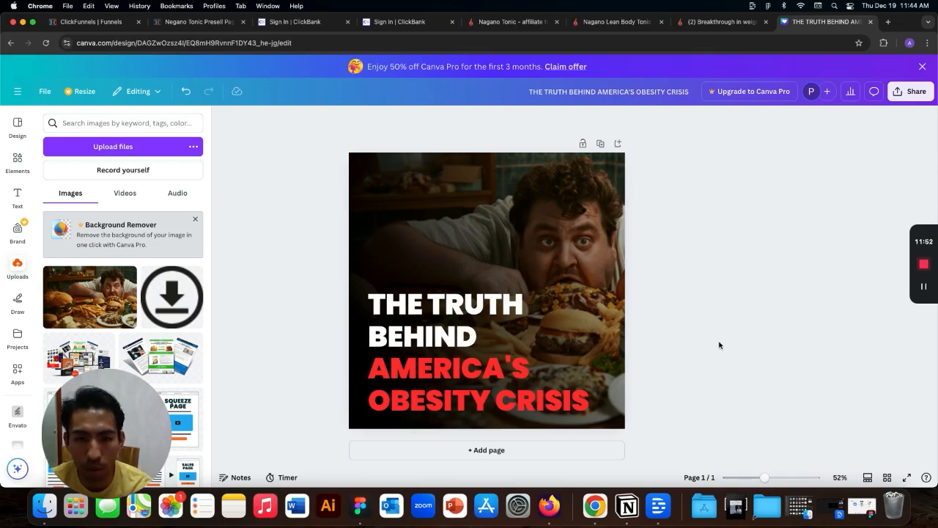
click(459, 344)
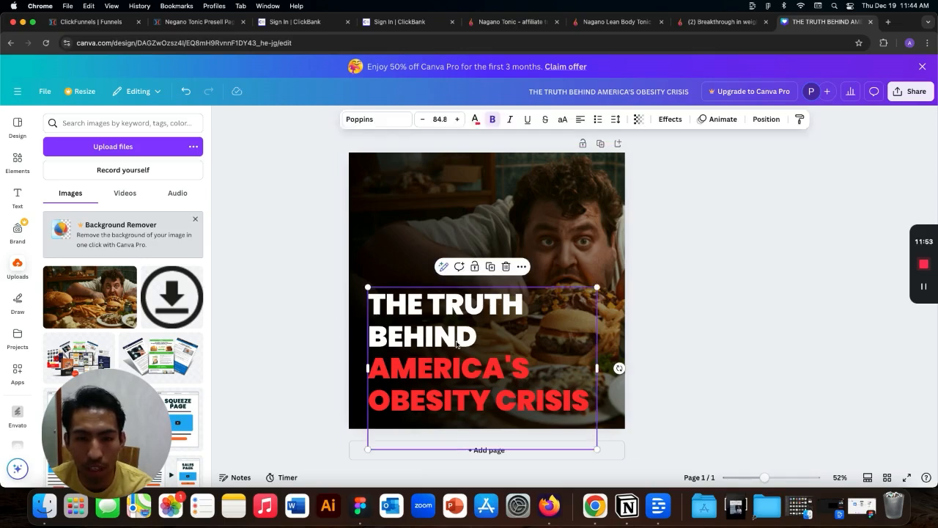
click(741, 343)
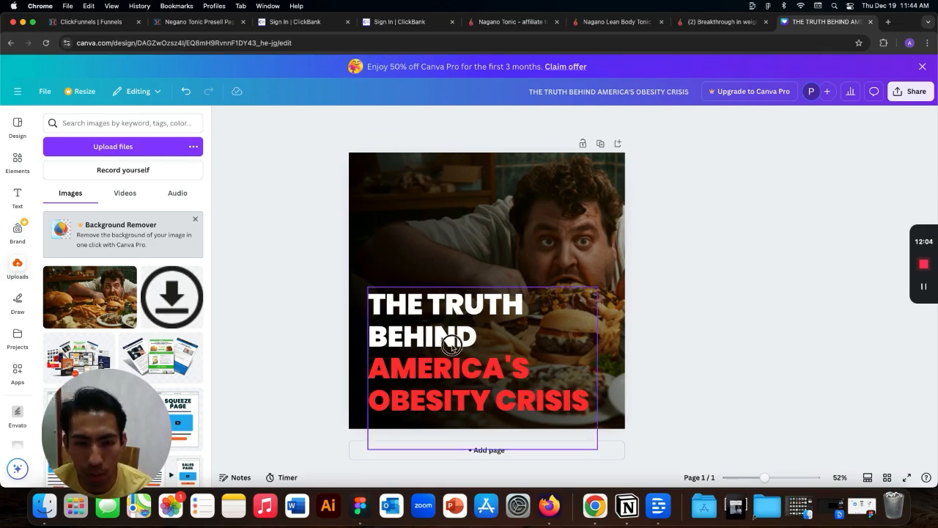
drag(452, 335, 443, 335)
click(750, 349)
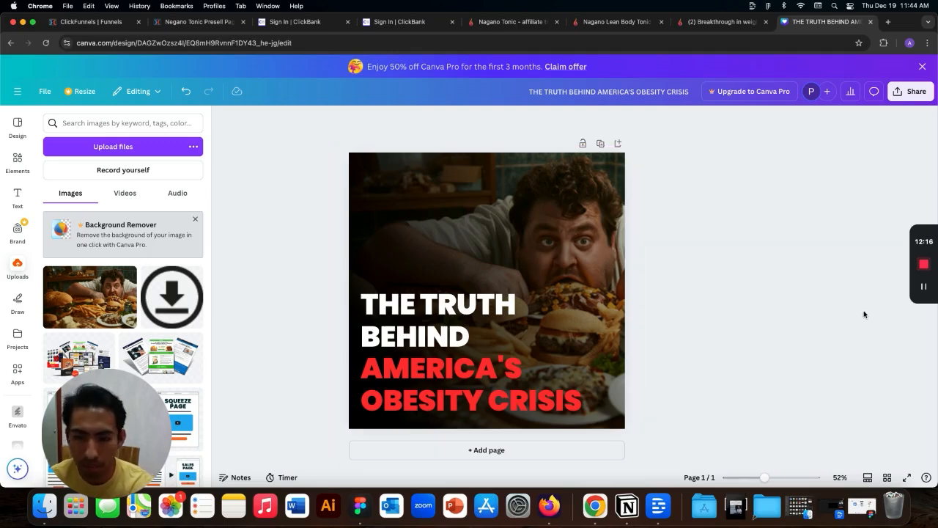
click(911, 91)
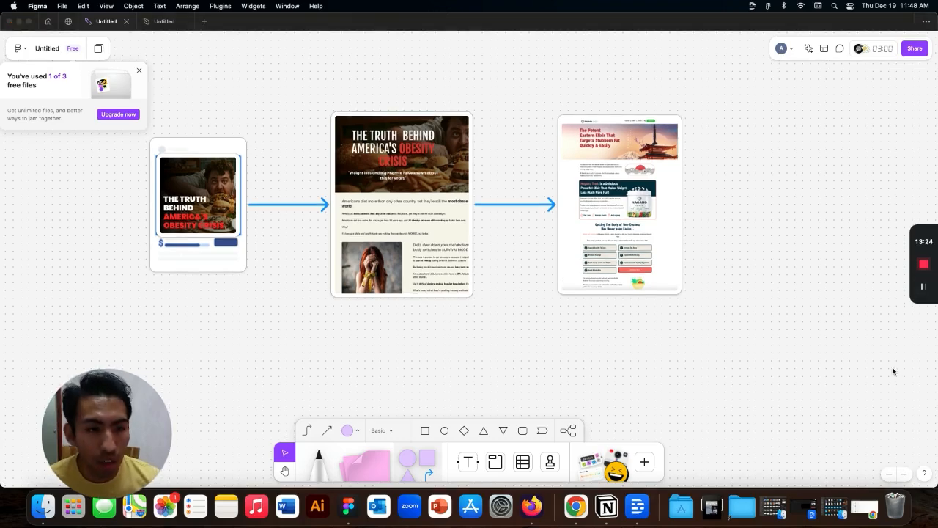
- Switch from the Figma funnel diagram to the ClickFunnels list in Chrome and open the Negano Tonic Presell Page for editing
scroll(892, 370, up, 1)
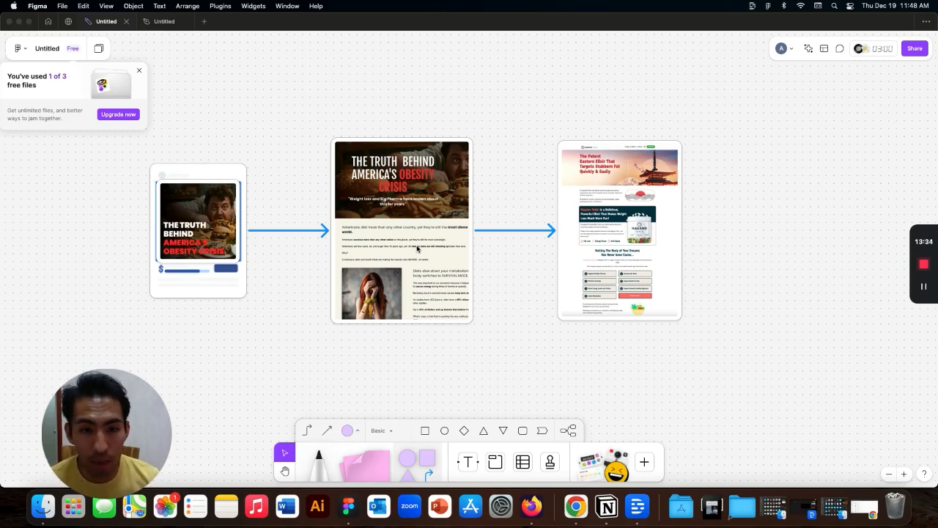
click(867, 512)
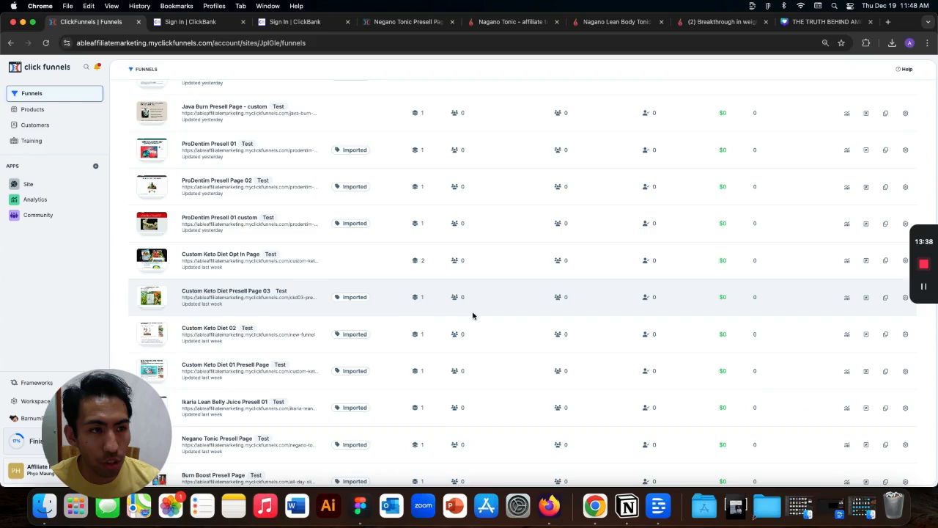
scroll(272, 381, down, 2)
scroll(272, 381, up, 5)
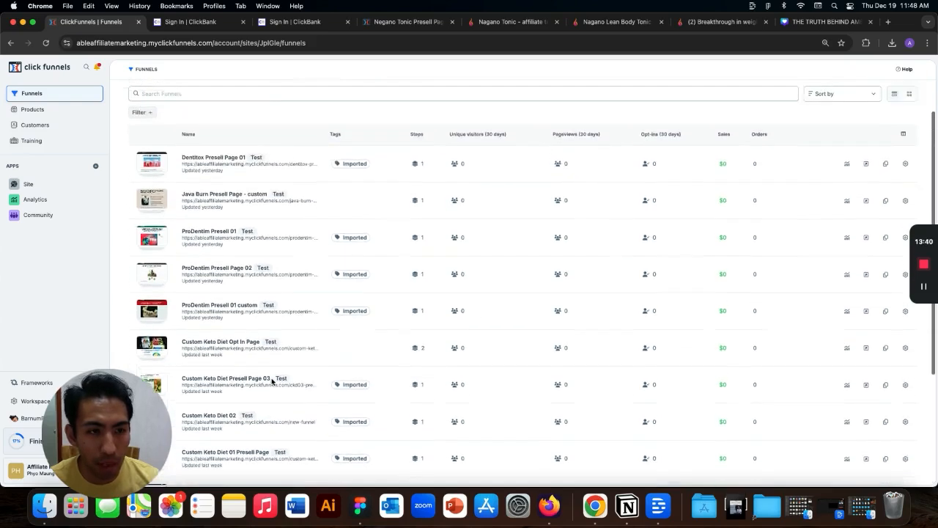
scroll(272, 380, up, 2)
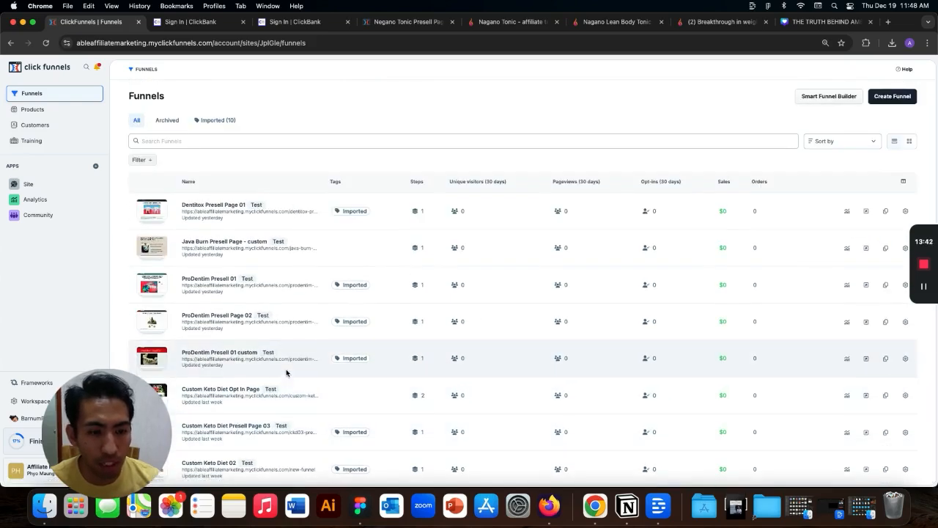
scroll(306, 392, down, 5)
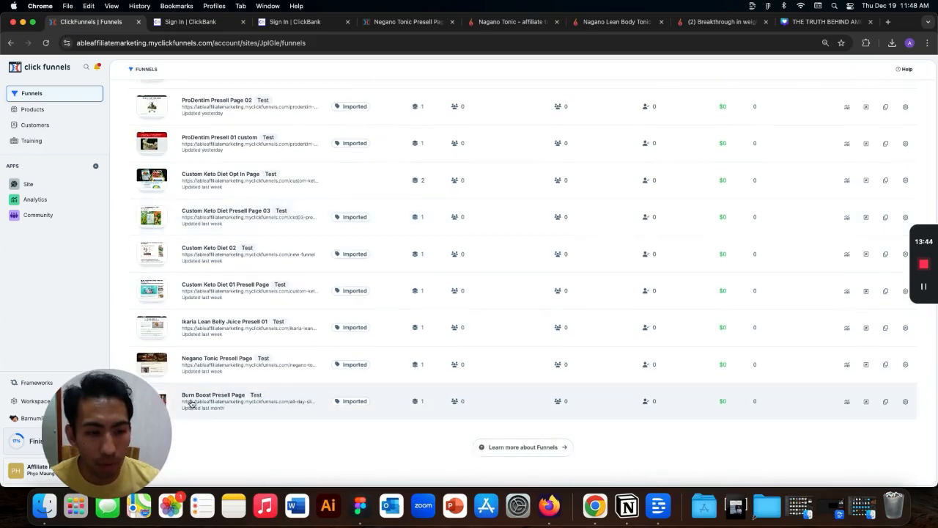
scroll(273, 396, up, 3)
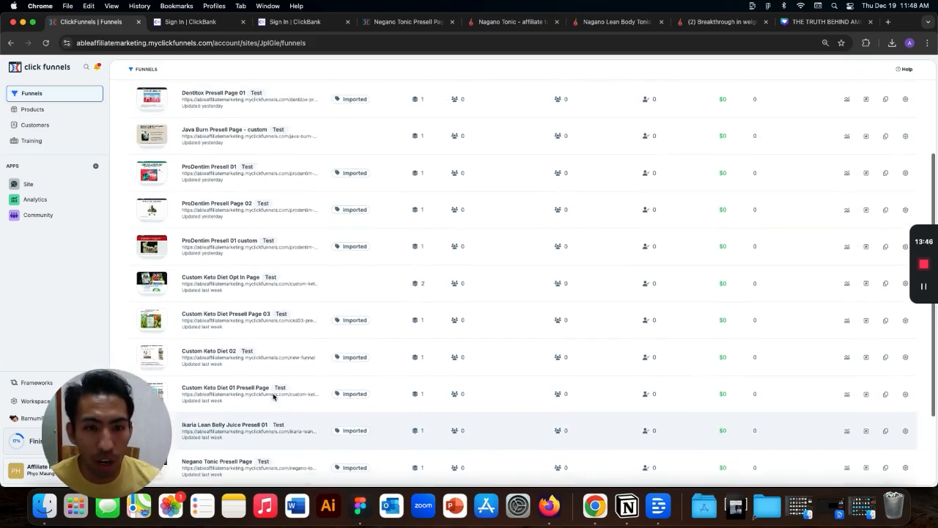
scroll(272, 395, up, 1)
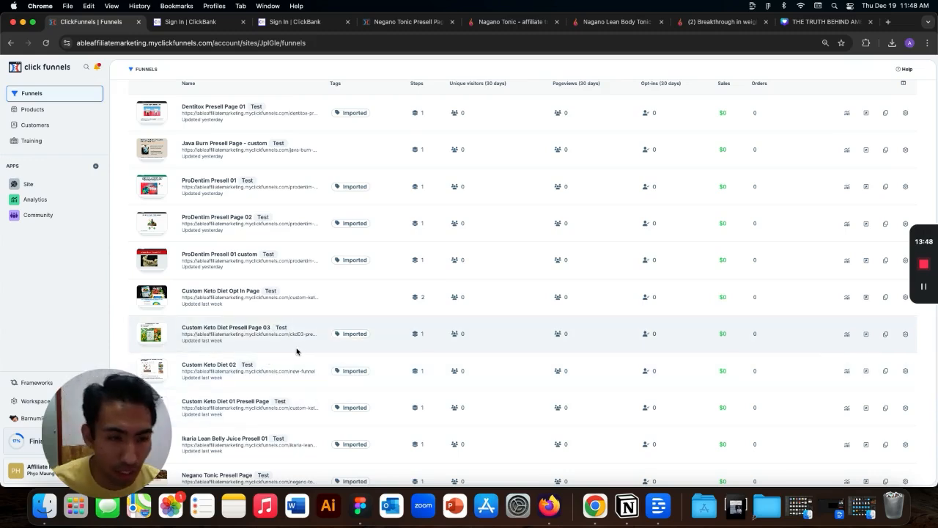
scroll(297, 351, up, 2)
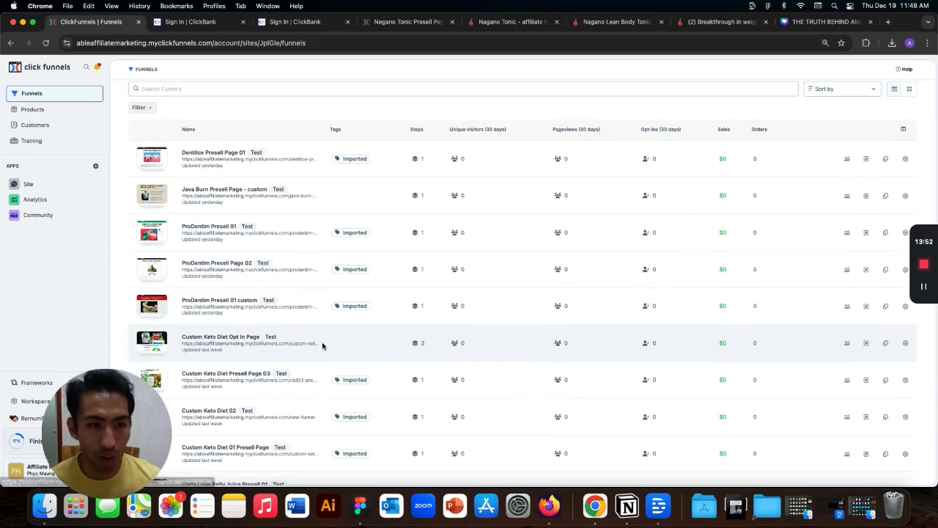
scroll(322, 346, down, 5)
scroll(272, 391, up, 2)
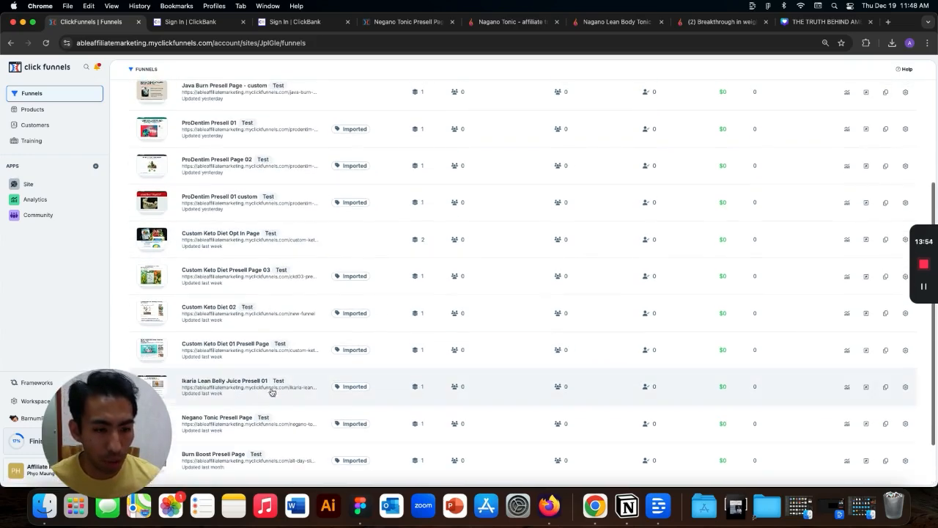
click(207, 419)
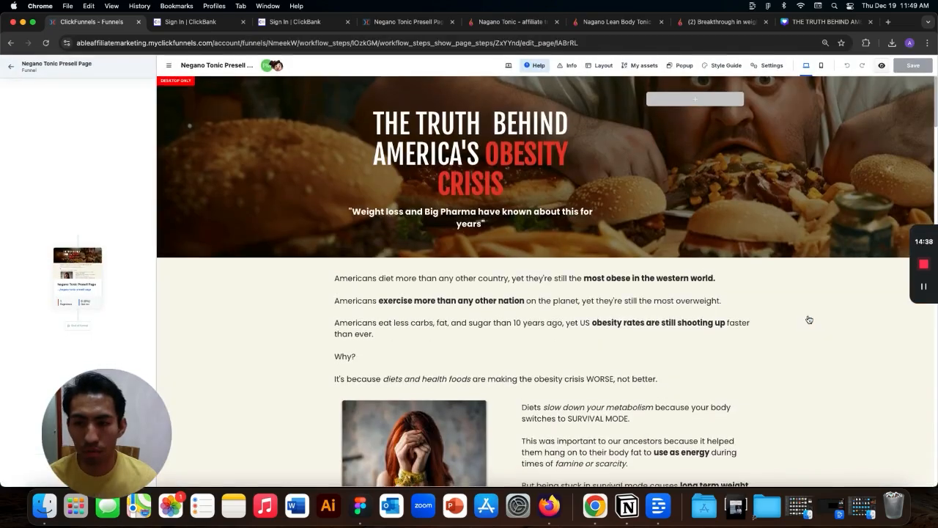
- Review the presell page down to the GO TO NEGANO TONIC button and open its custom URL for editing
scroll(809, 320, down, 8)
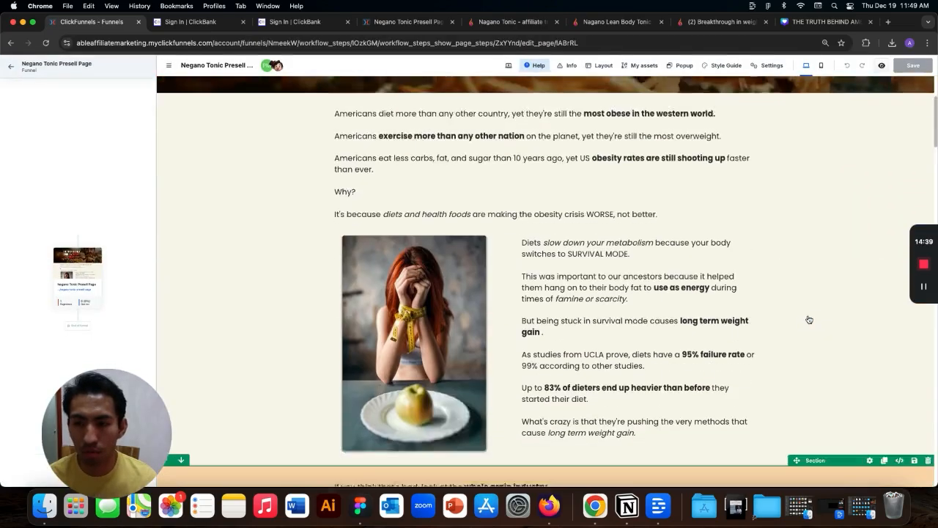
scroll(810, 320, up, 4)
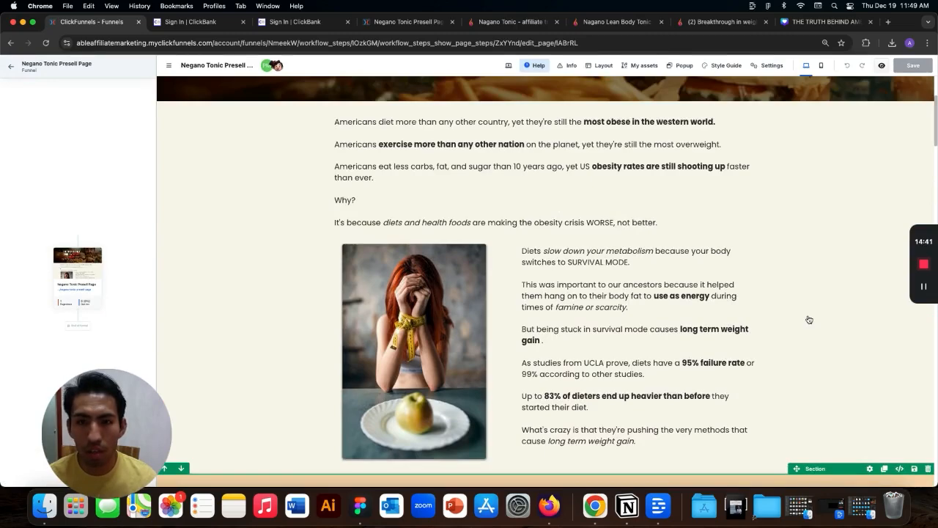
scroll(809, 319, up, 4)
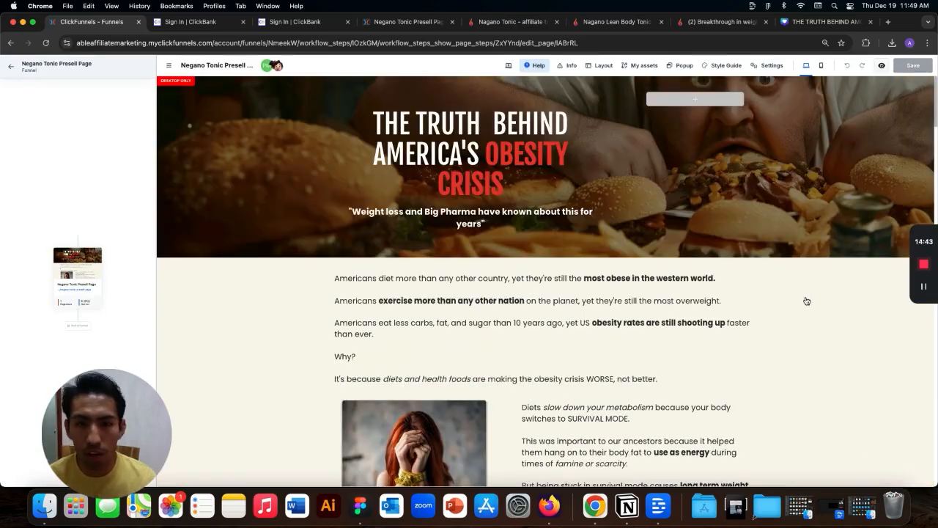
scroll(807, 300, down, 3)
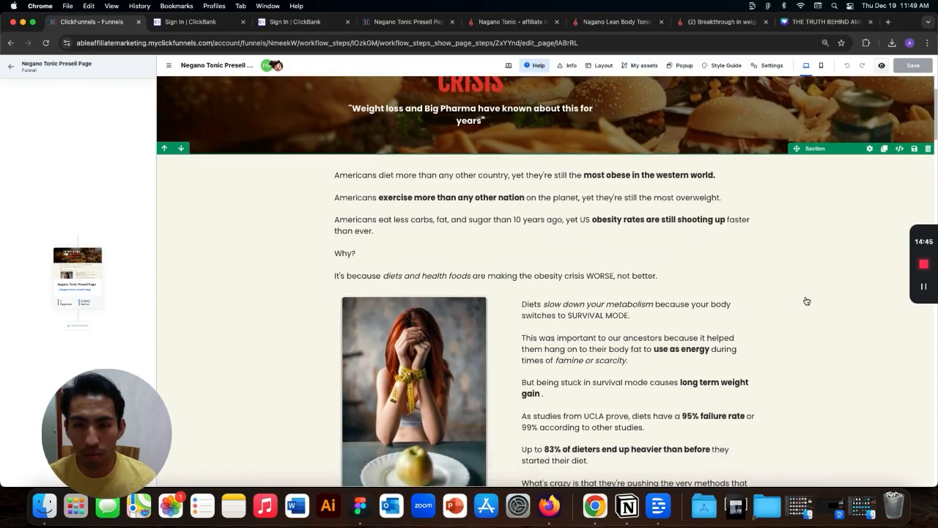
scroll(806, 301, up, 1)
scroll(806, 301, down, 15)
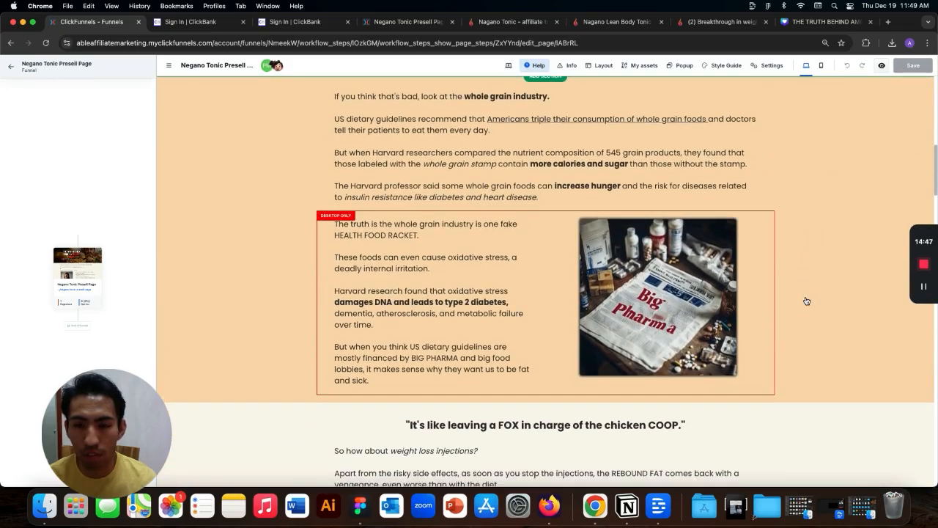
scroll(806, 301, down, 15)
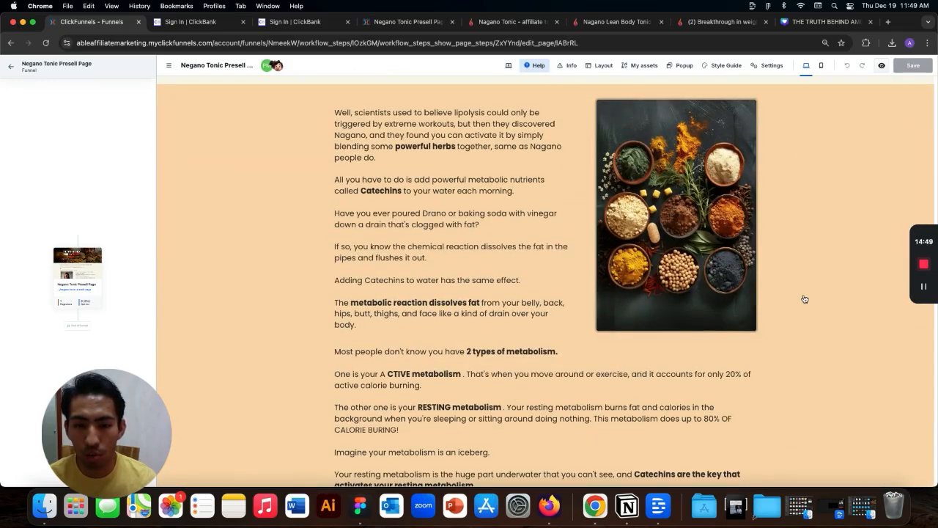
scroll(804, 299, down, 20)
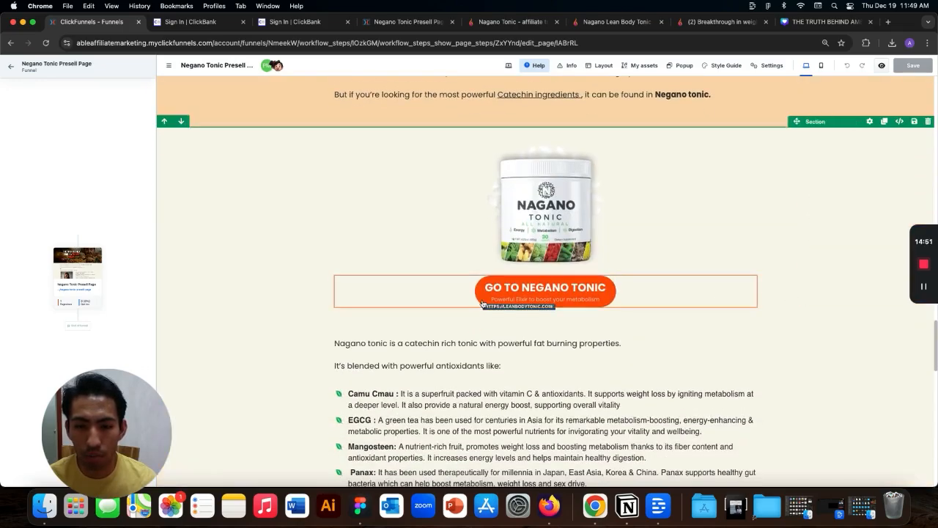
click(542, 296)
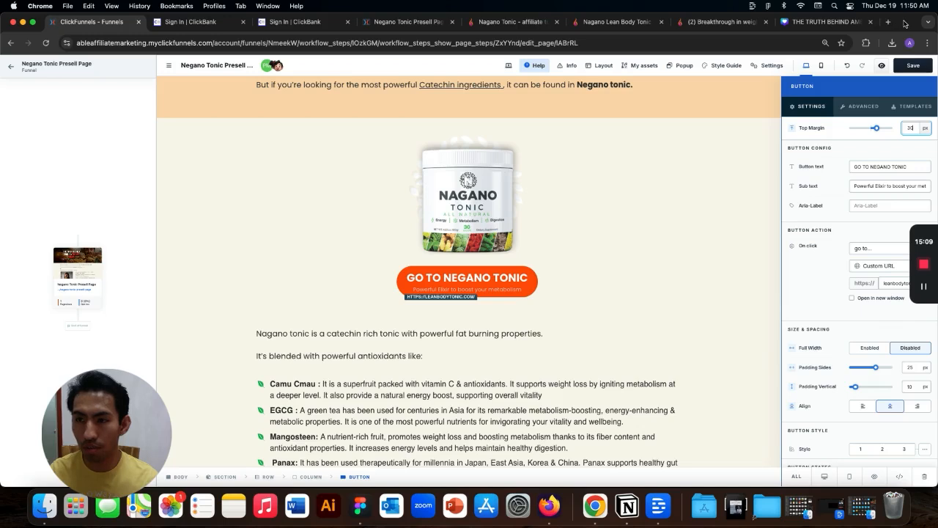
click(887, 285)
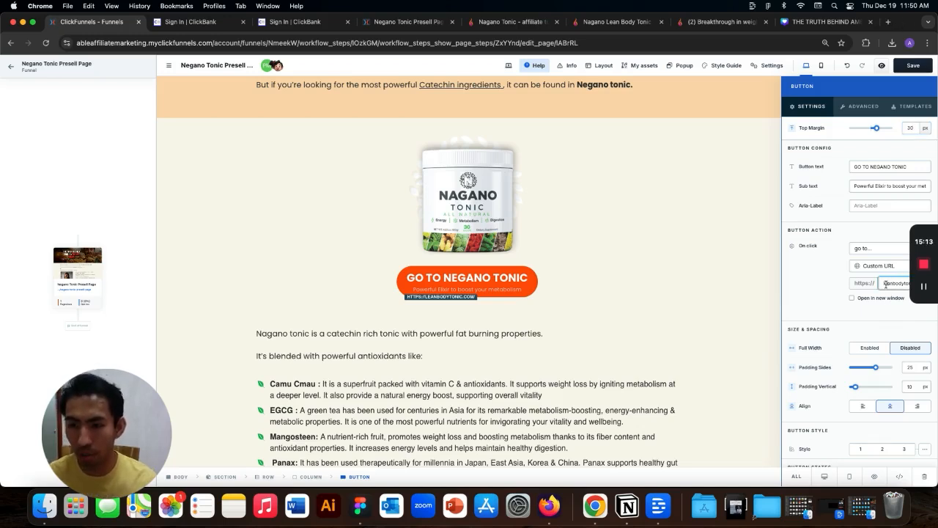
- Switch to the Nagano Tonic affiliate page and locate the affiliate link in the Hoplink Generator
click(521, 26)
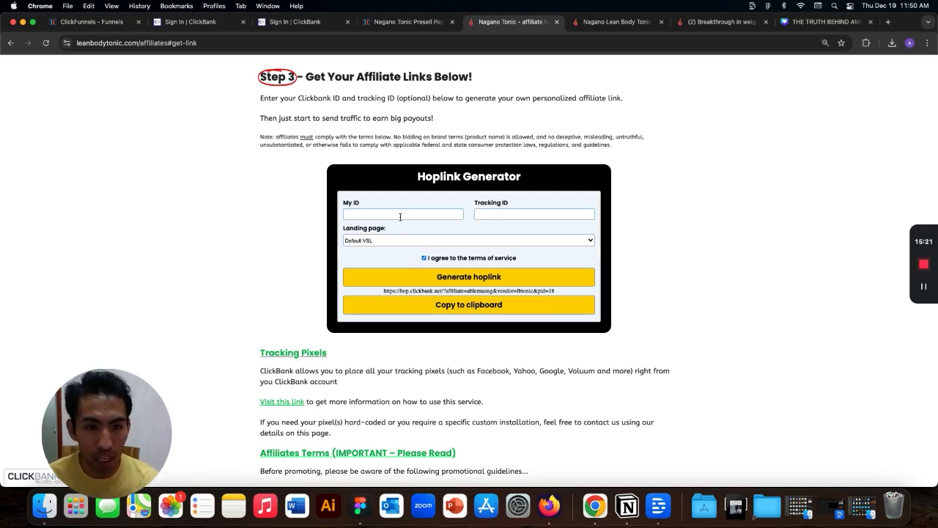
click(384, 291)
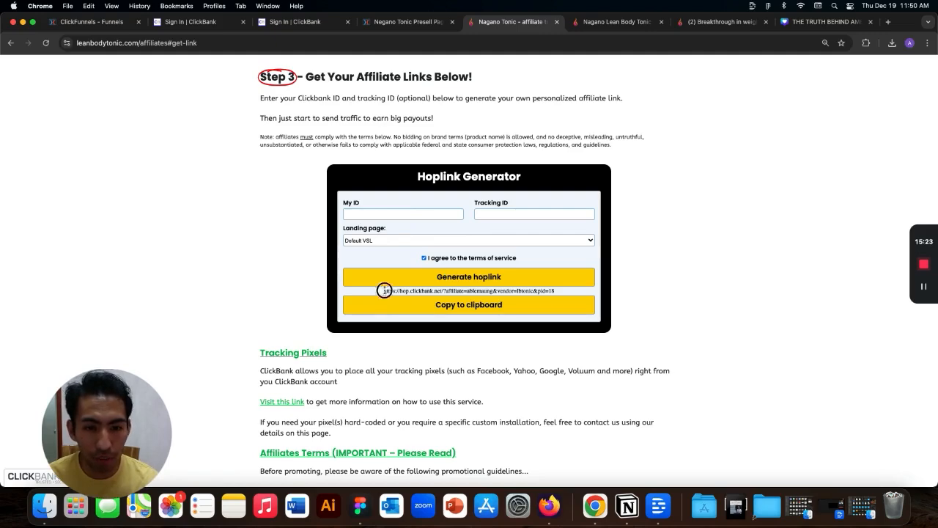
drag(384, 290, 603, 293)
click(715, 290)
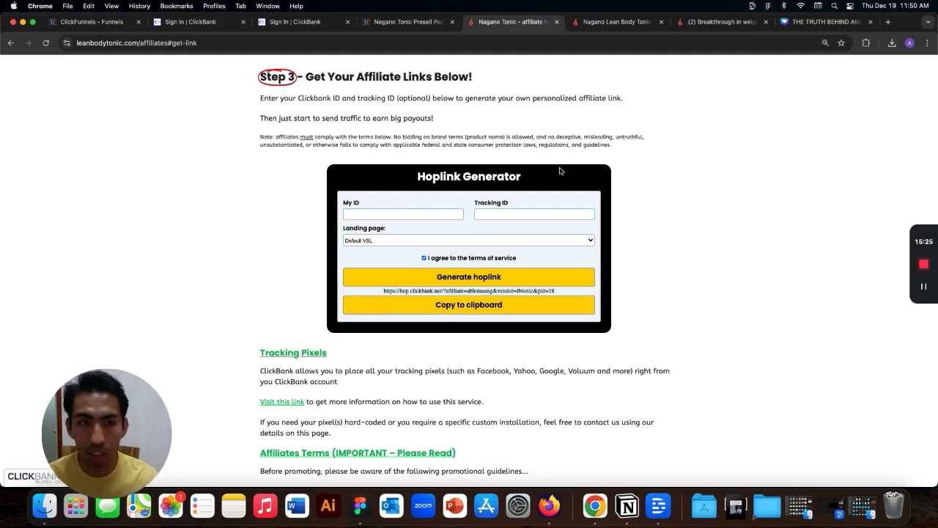
- Set the Hoplink Generator's landing page to Retargeting, and select the affiliate link text after checking the Lean Body Tonic page
click(445, 241)
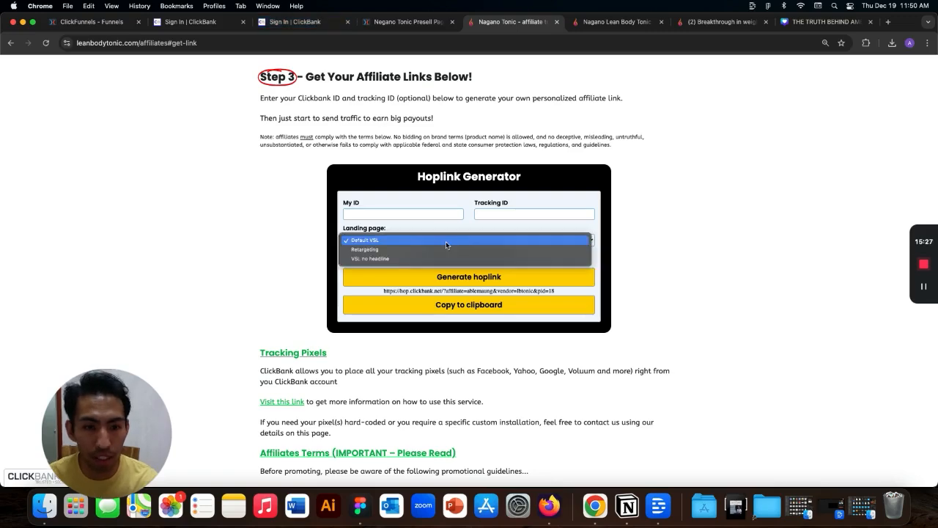
click(393, 250)
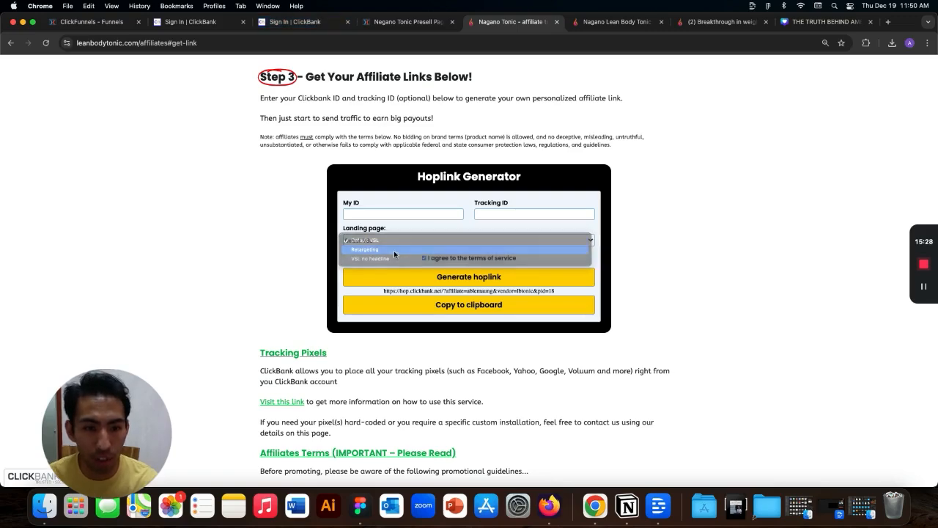
click(609, 27)
click(506, 22)
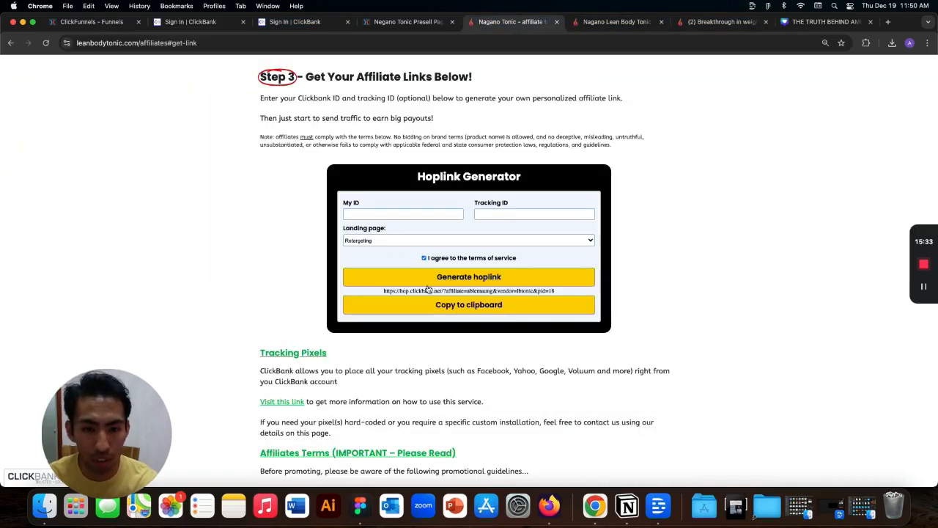
drag(376, 292, 547, 289)
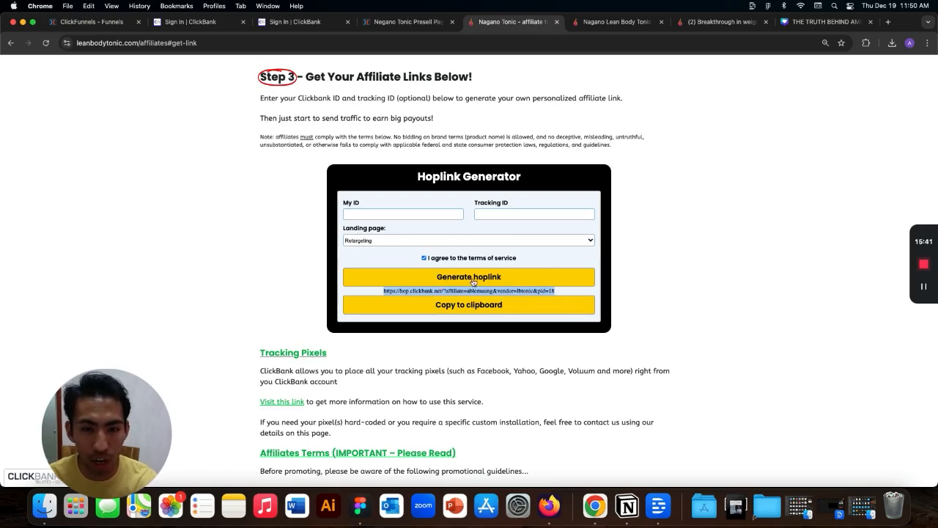
- Replace the custom URL of the GO TO NEGANO TONIC button under the tonic jar with the ClickBank hoplink, and save the presell page
click(395, 23)
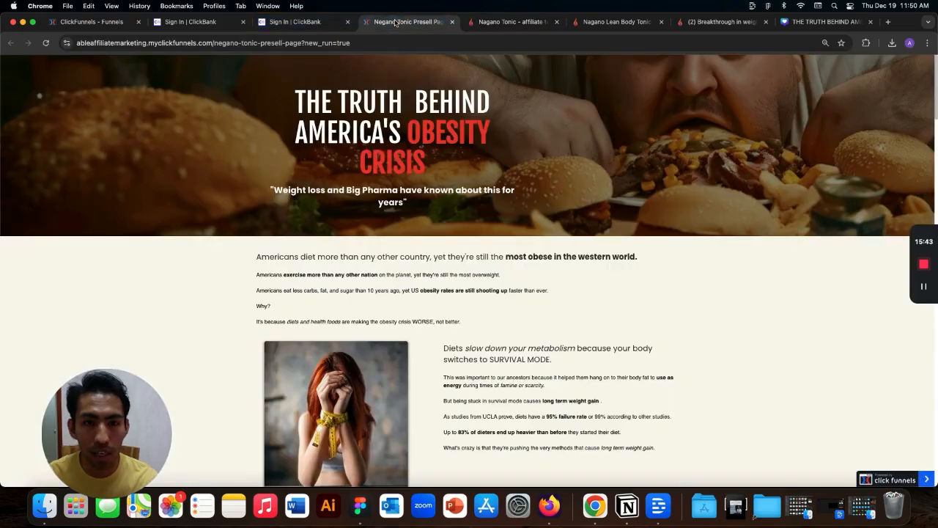
click(91, 22)
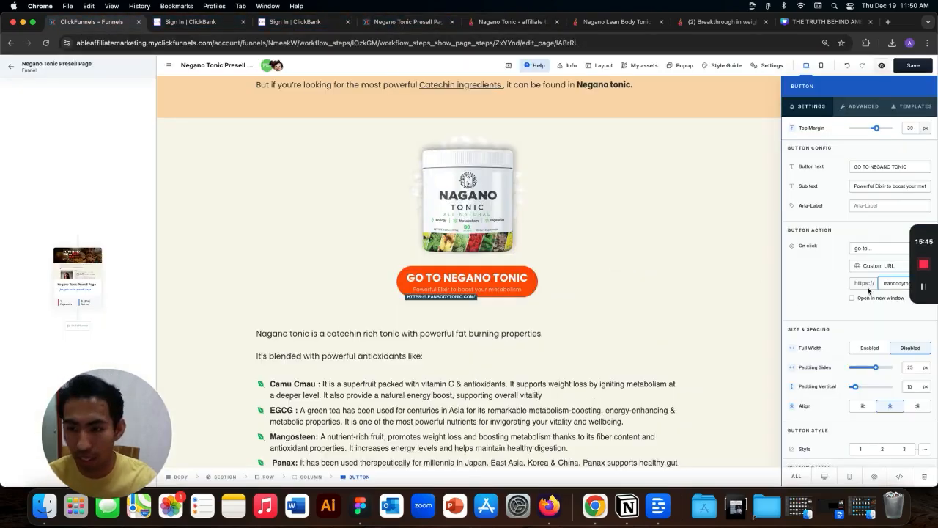
triple_click(896, 283)
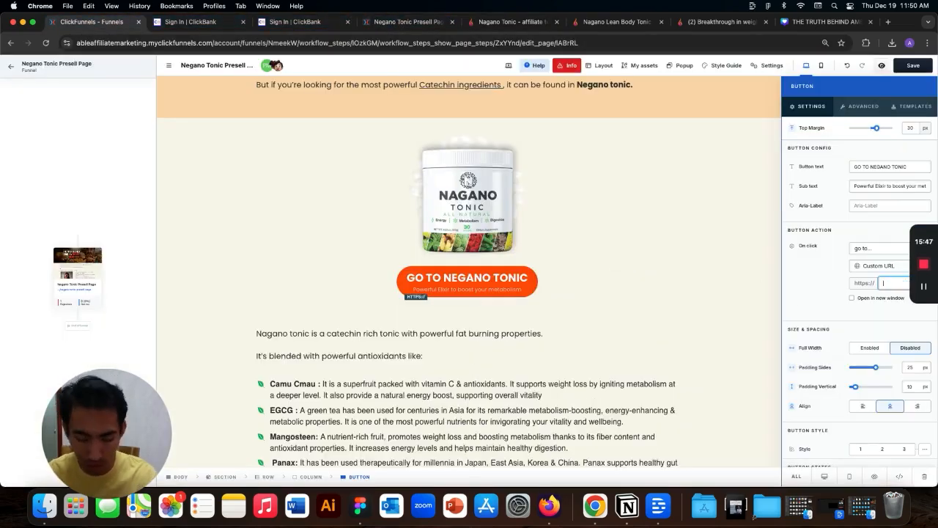
key(cmd+v)
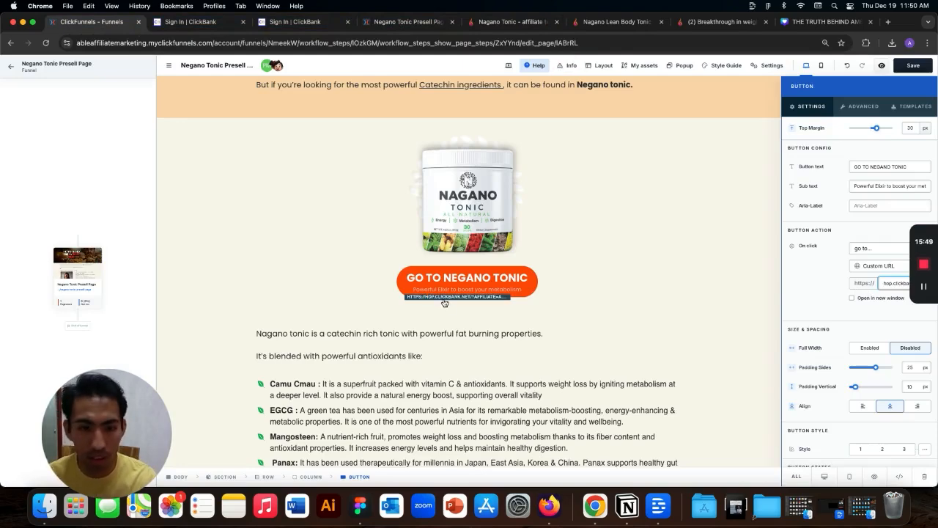
click(908, 66)
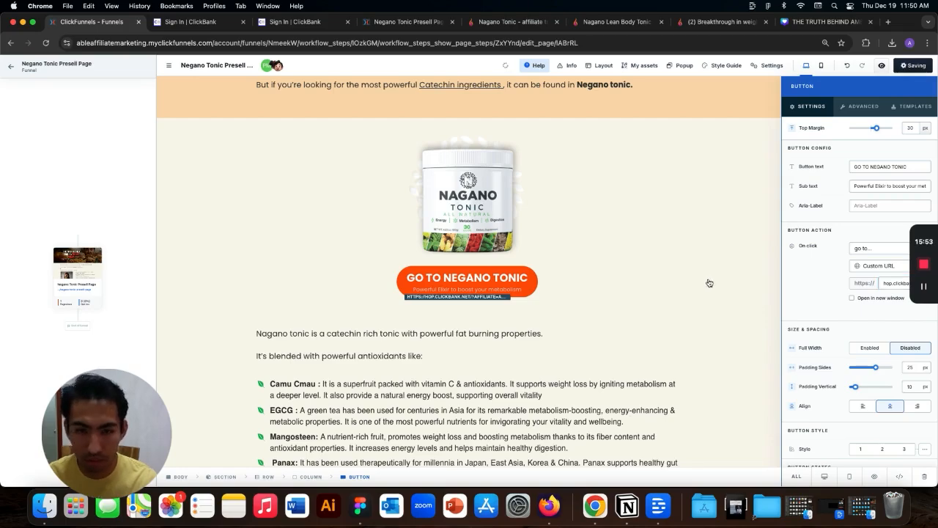
- Replace the custom URL of the GO TO NEGANO TONIC button above the references section with the ClickBank hoplink, and save the page
scroll(708, 282, down, 12)
scroll(708, 282, up, 3)
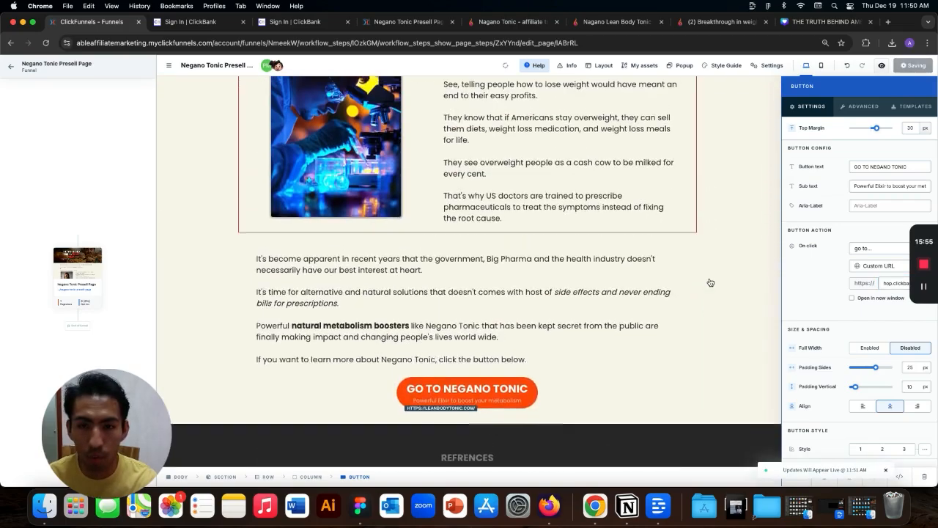
scroll(460, 401, up, 10)
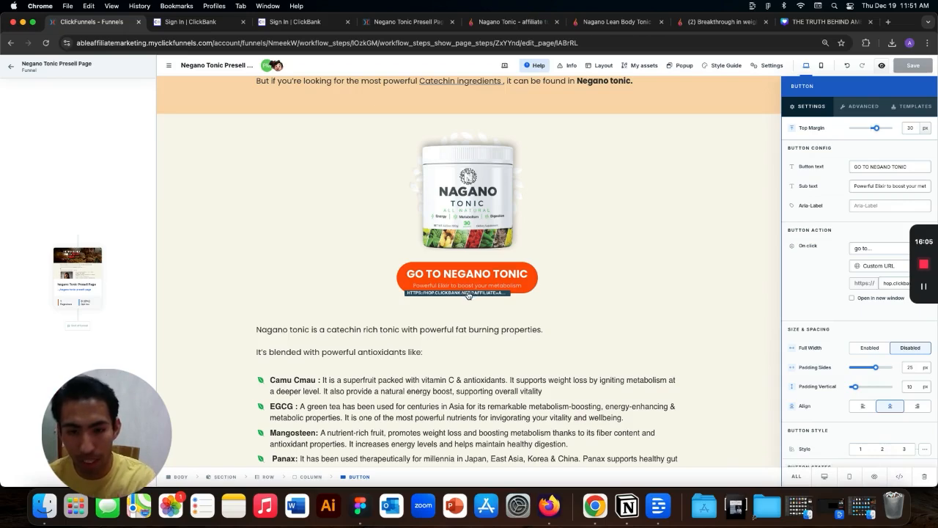
scroll(664, 315, down, 4)
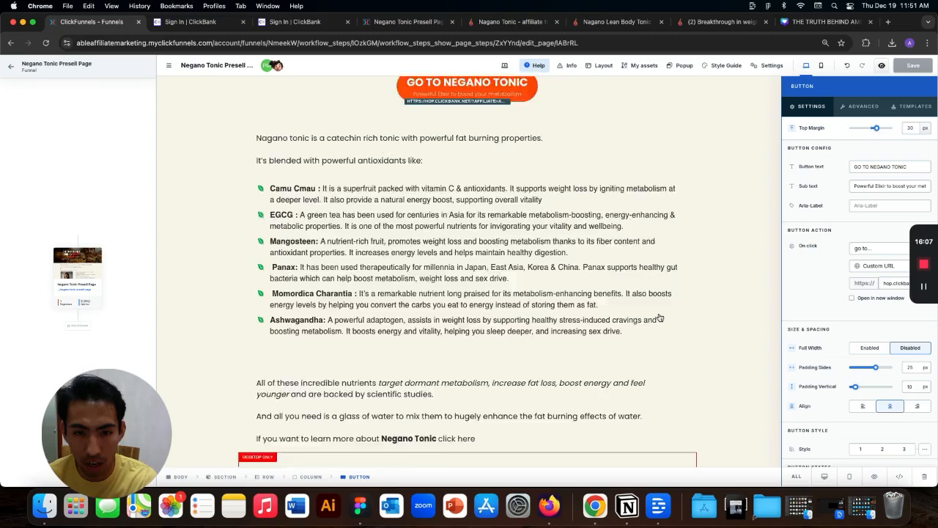
scroll(658, 318, up, 3)
scroll(440, 257, down, 10)
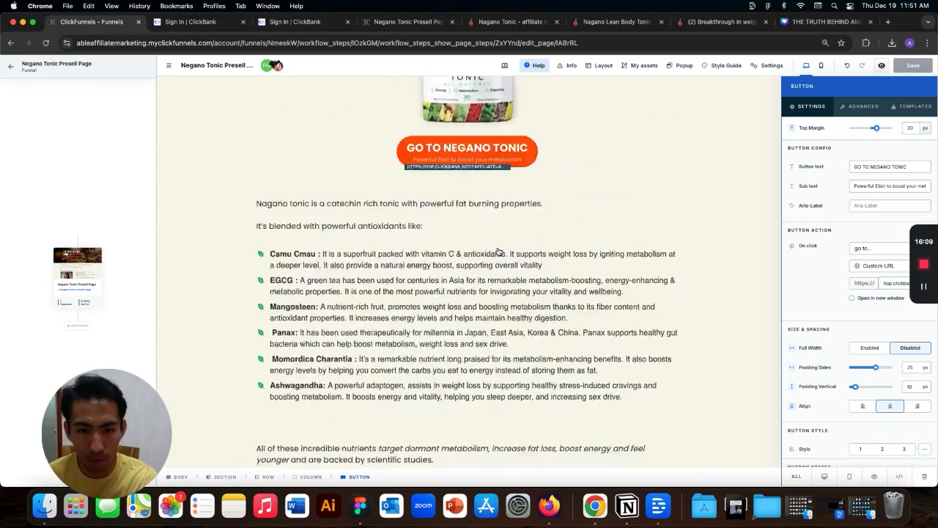
double_click(891, 286)
click(480, 343)
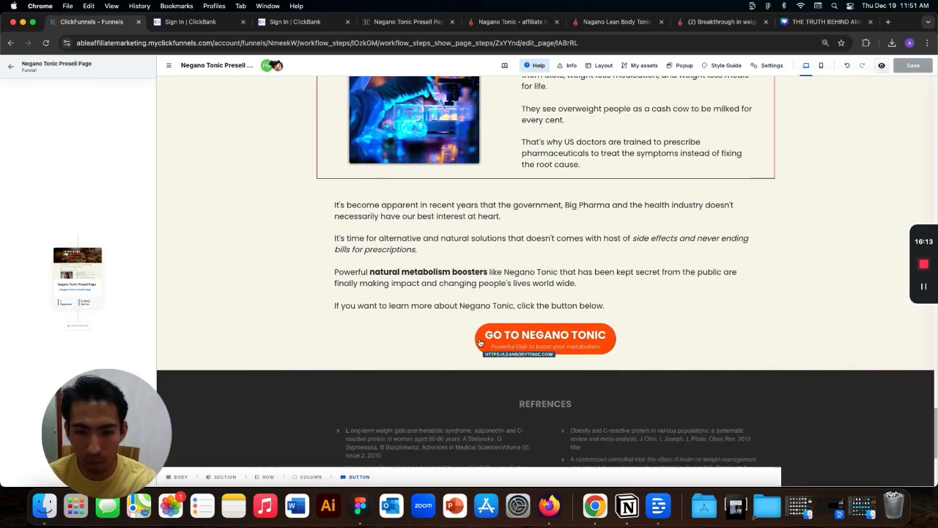
click(575, 339)
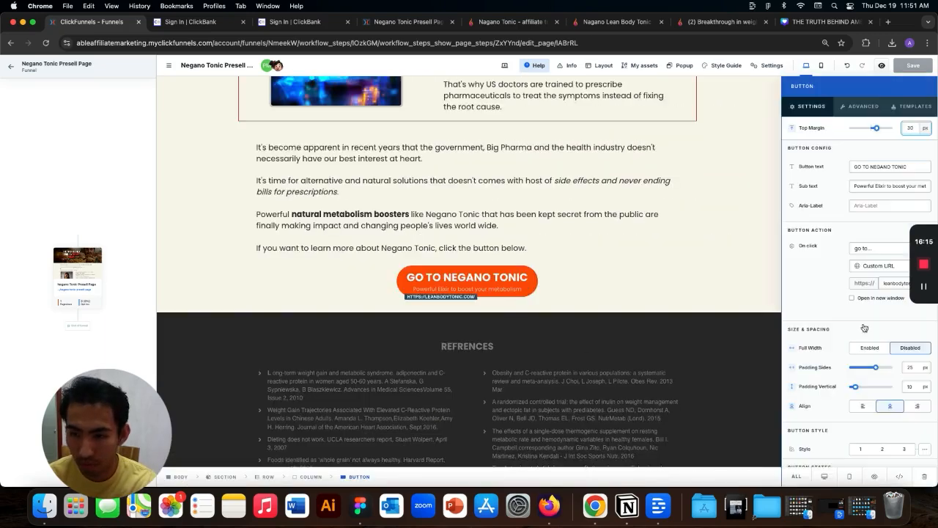
triple_click(886, 283)
key(BackSpace)
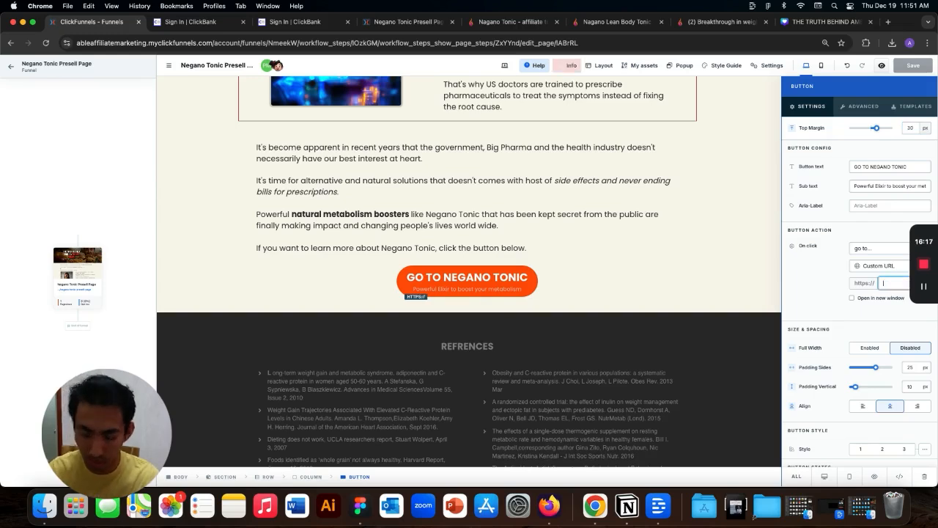
key(super+v)
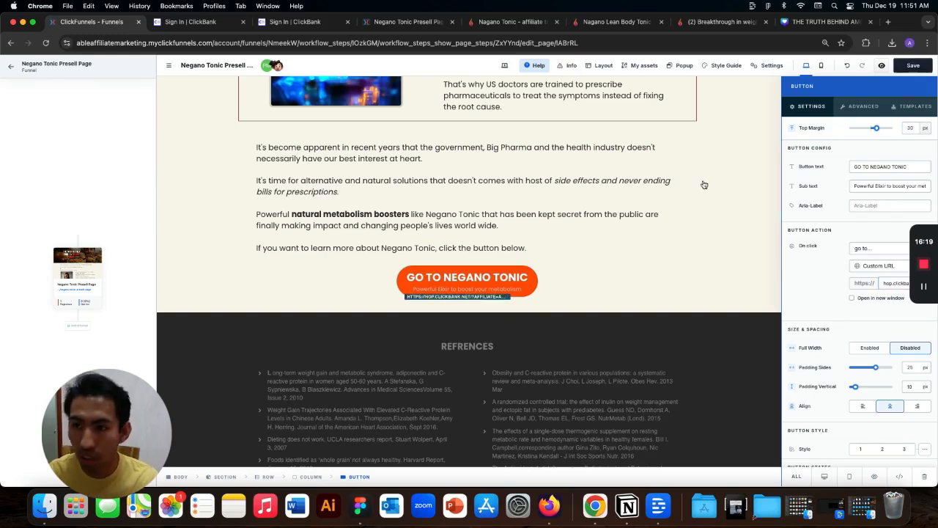
click(705, 185)
click(915, 66)
- Review the presell page's content above the linked buttons, and return to the funnel overview
scroll(780, 329, up, 10)
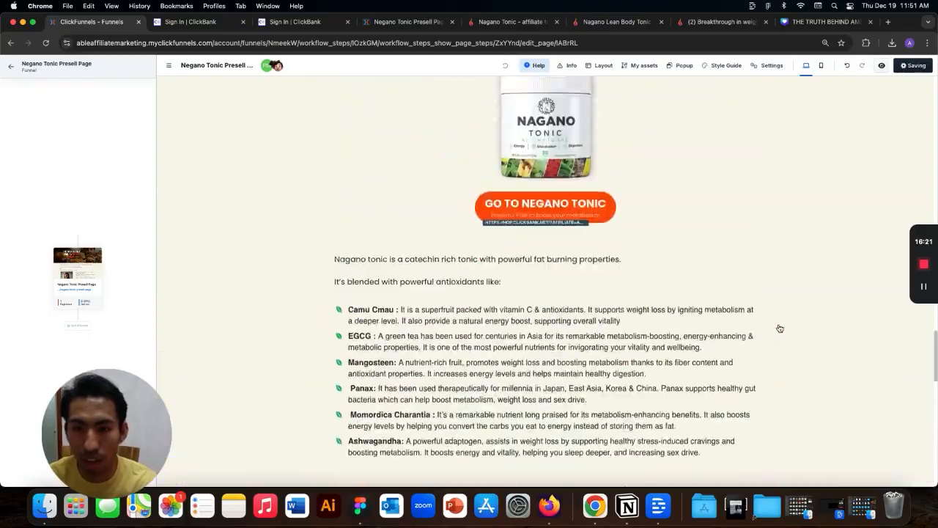
scroll(779, 328, up, 15)
scroll(780, 328, down, 10)
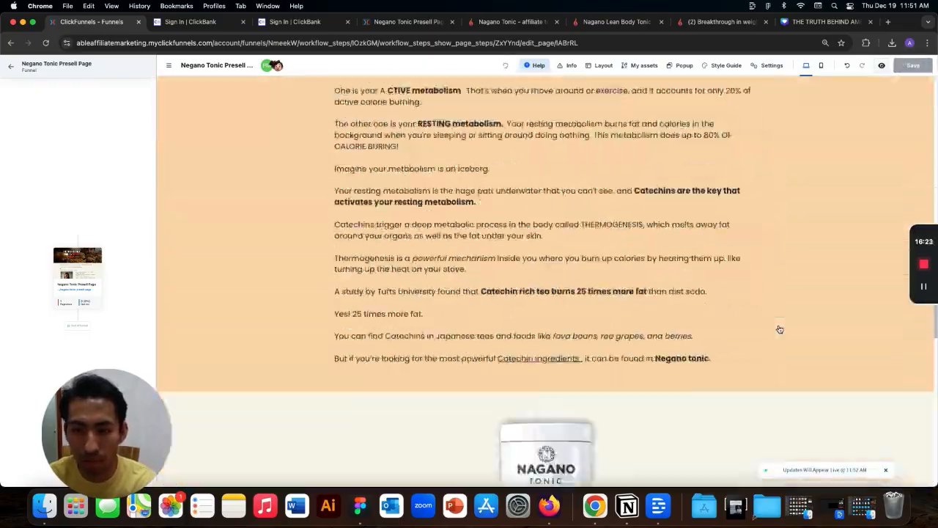
scroll(780, 328, up, 5)
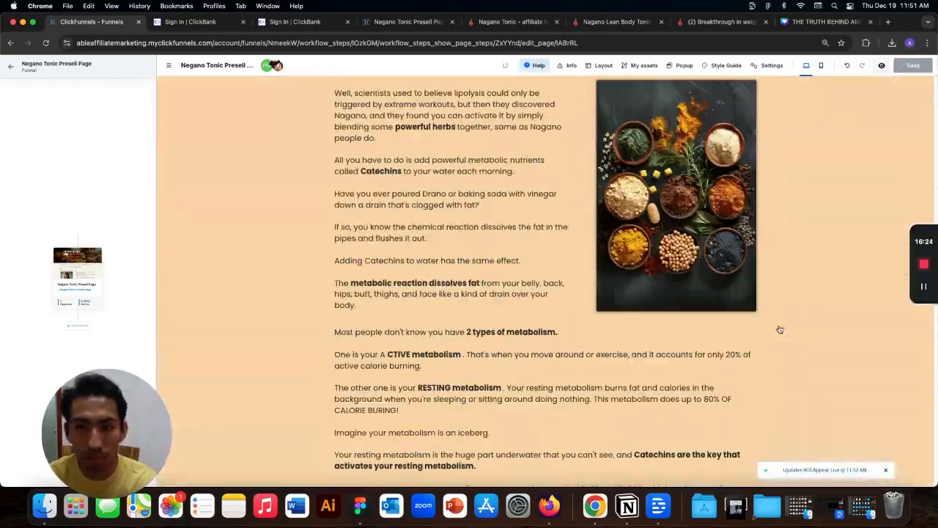
click(11, 71)
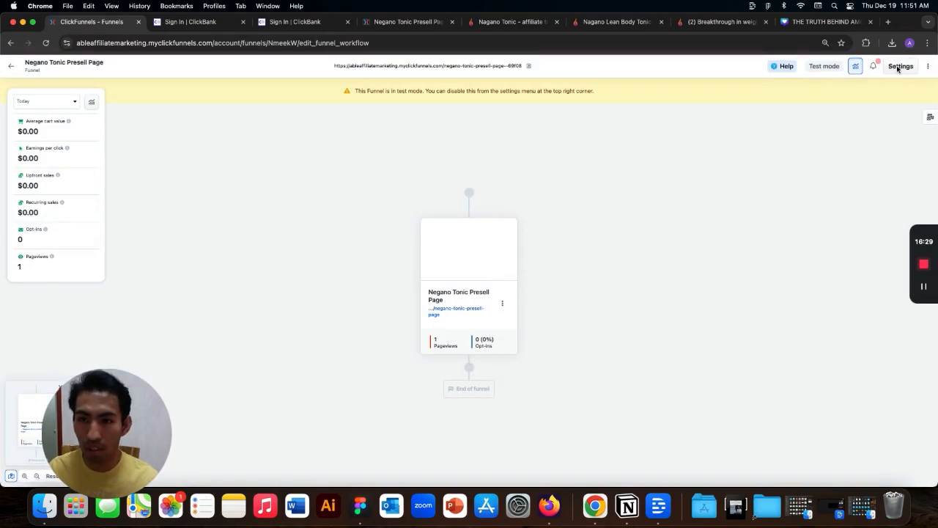
click(897, 68)
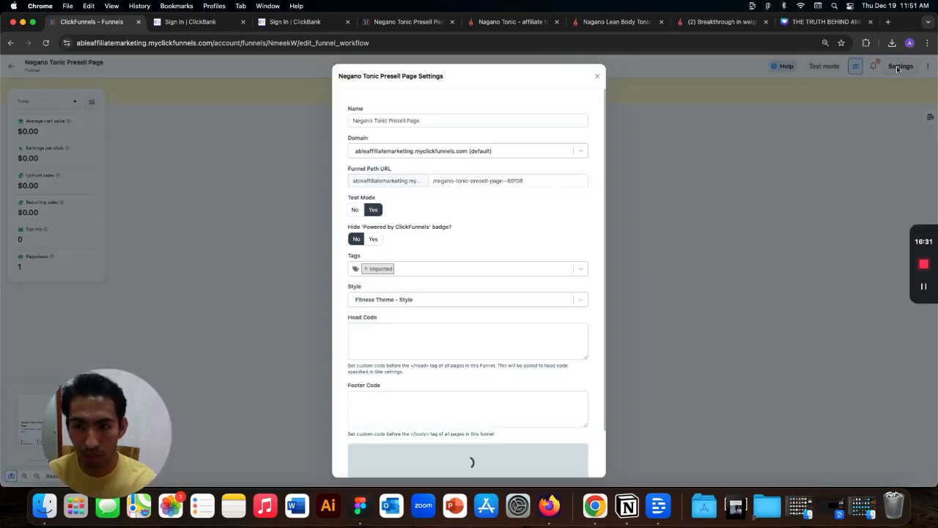
click(579, 151)
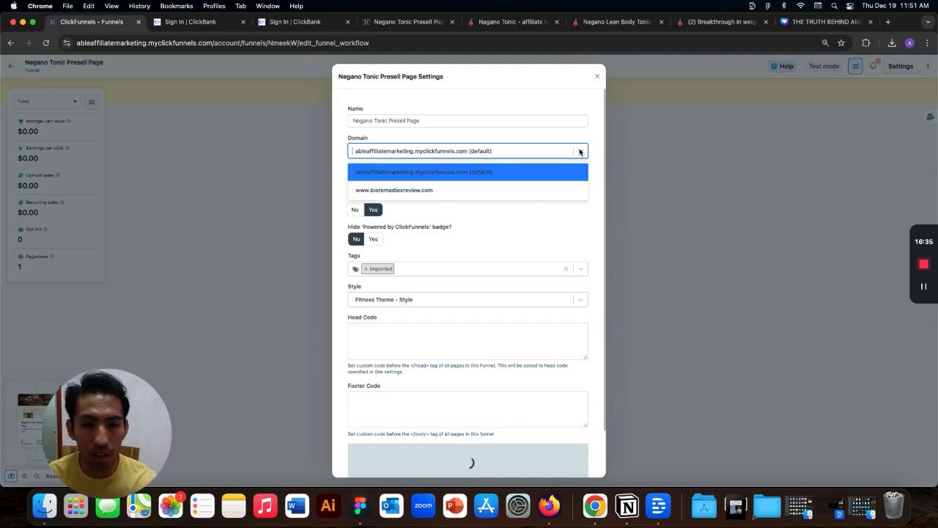
click(408, 192)
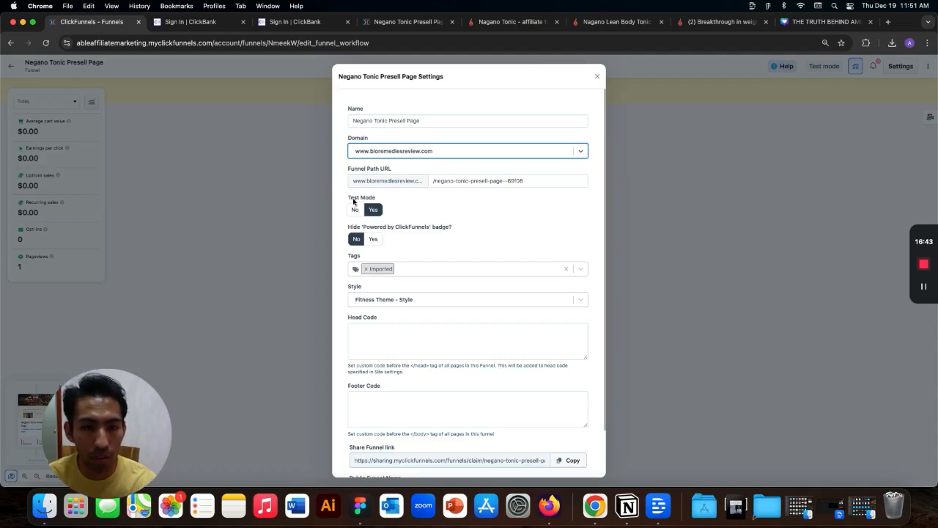
double_click(478, 182)
key(super+a)
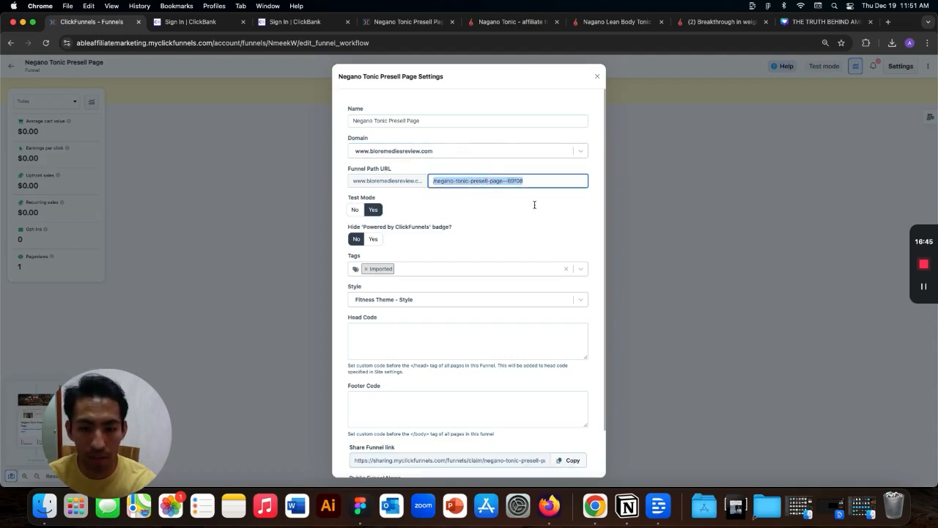
click(534, 206)
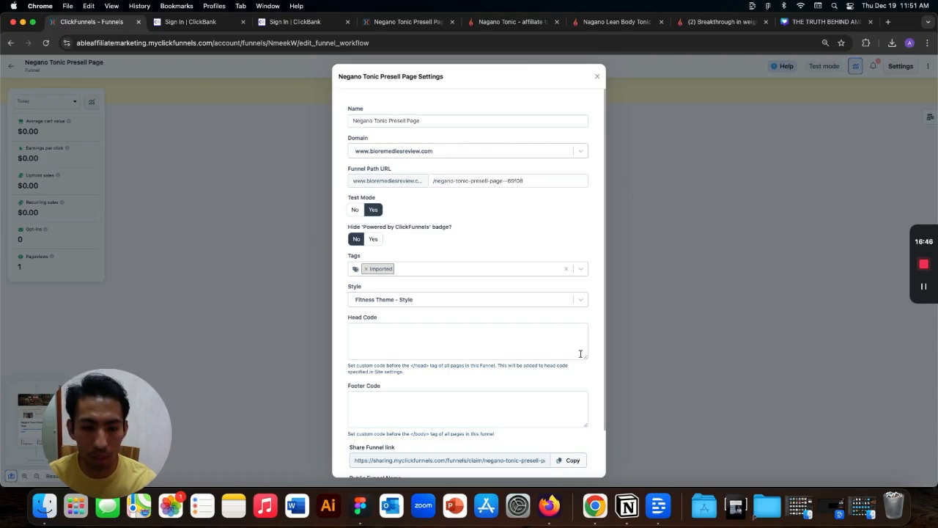
click(598, 76)
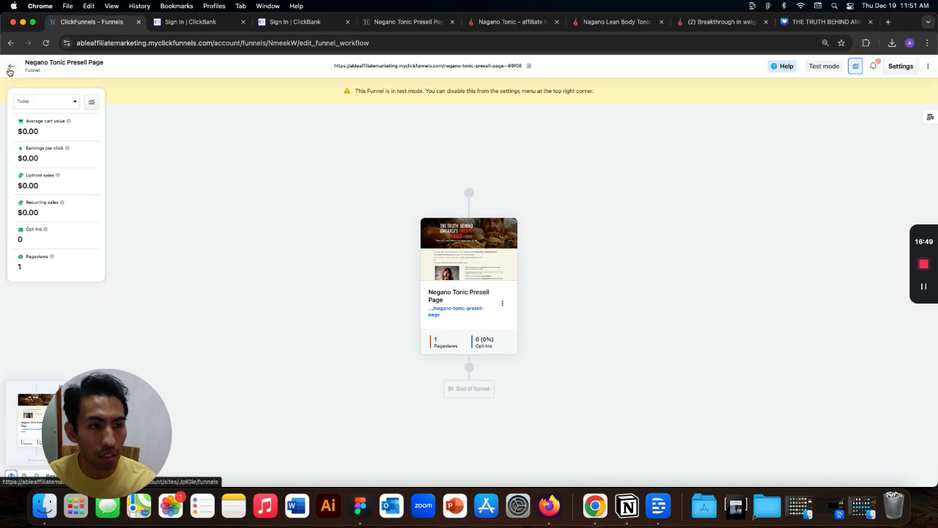
- Copy the presell page's link from the funnel overview and switch to the Figma funnel diagram
click(494, 315)
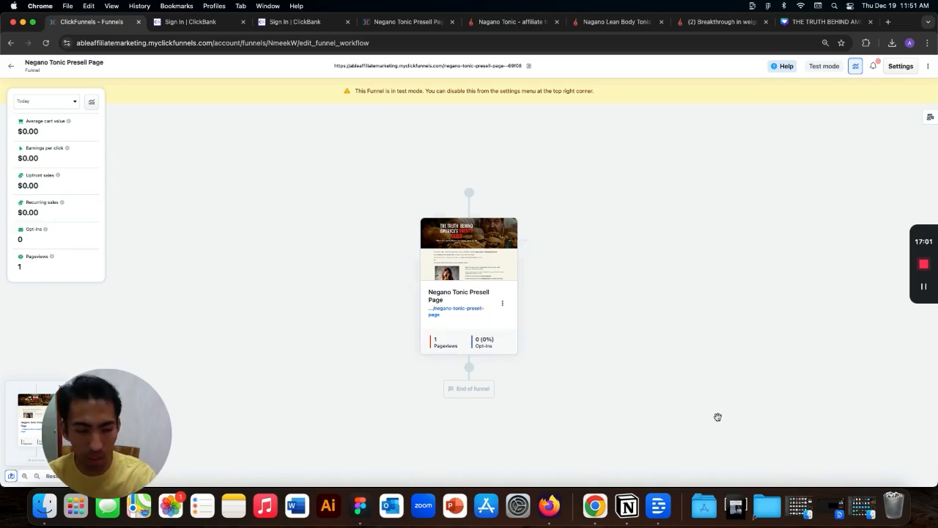
key(ctrl+Up)
click(557, 286)
key(ctrl+Up)
click(410, 184)
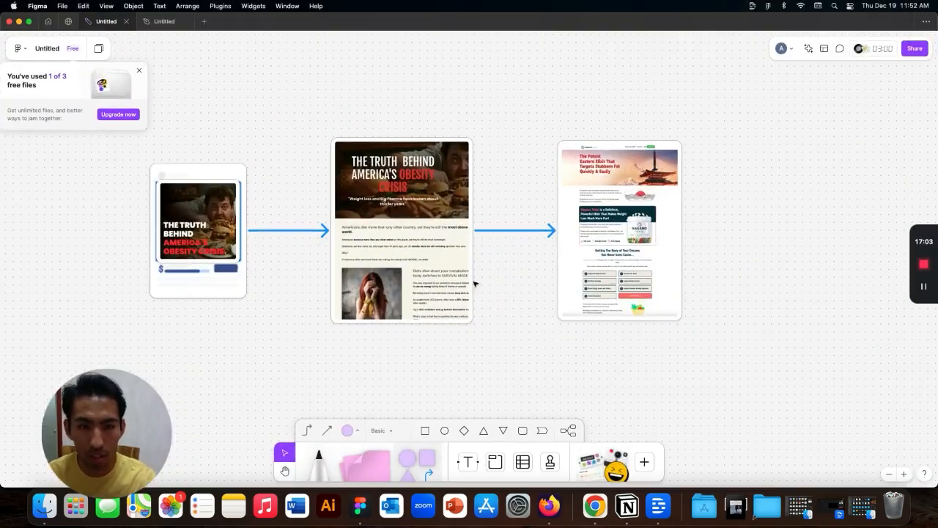
click(468, 461)
drag(318, 89, 491, 125)
key(cmd+v)
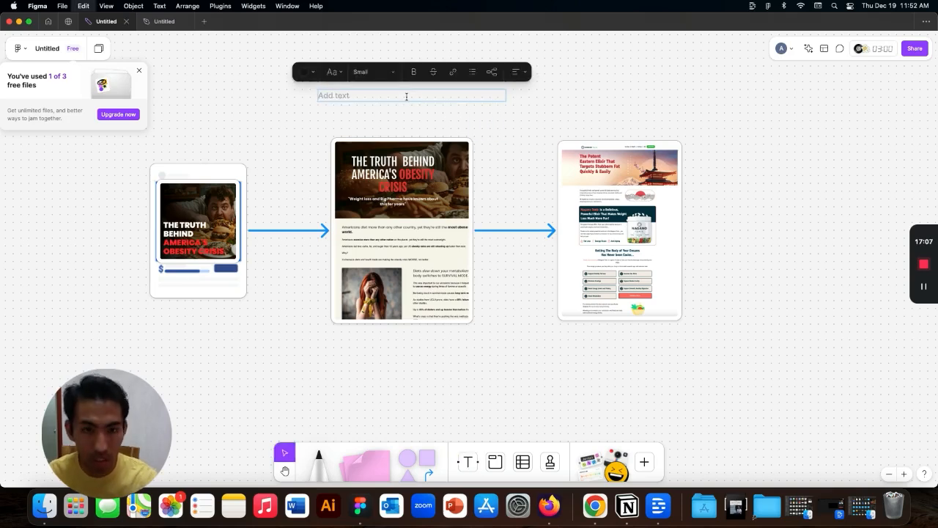
click(505, 121)
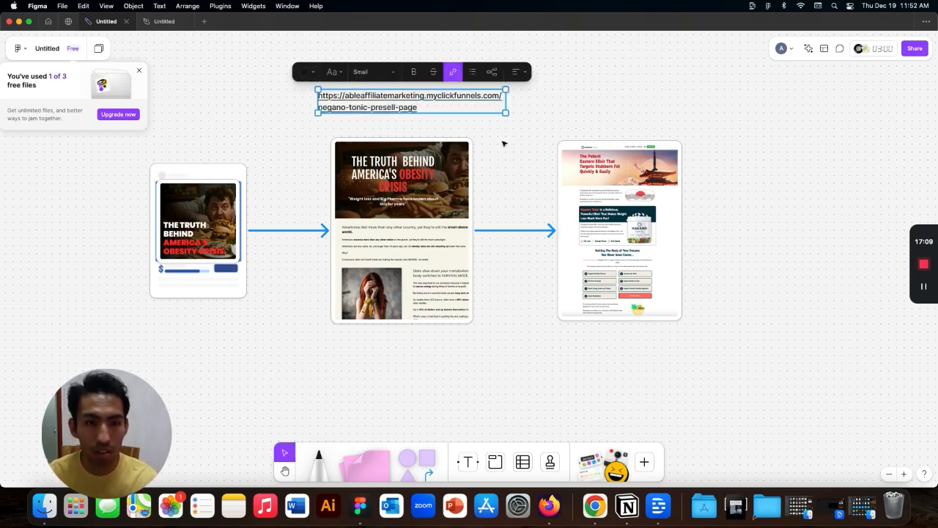
click(504, 143)
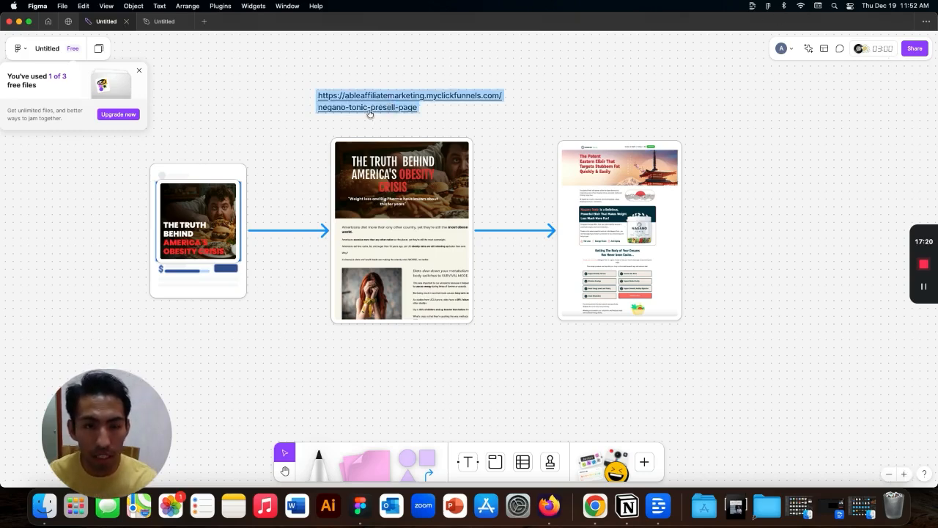
mouse_move(351, 113)
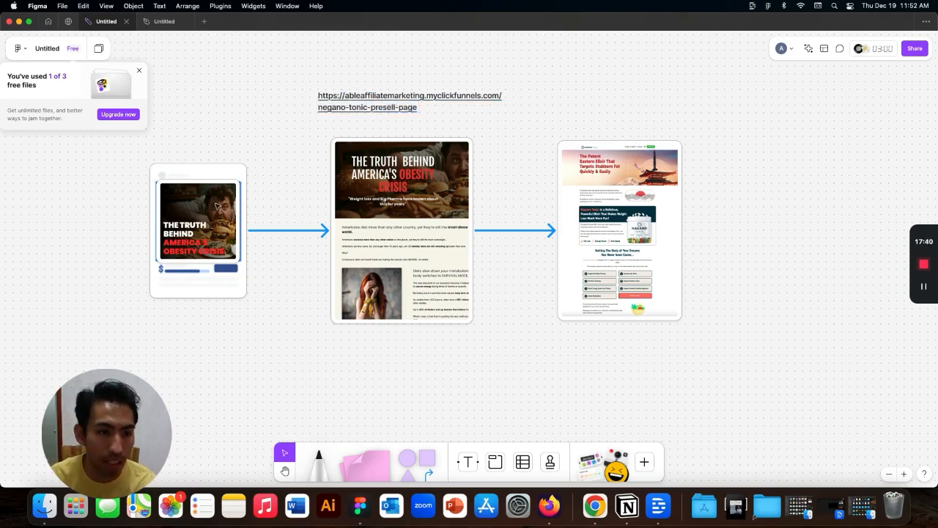
click(214, 226)
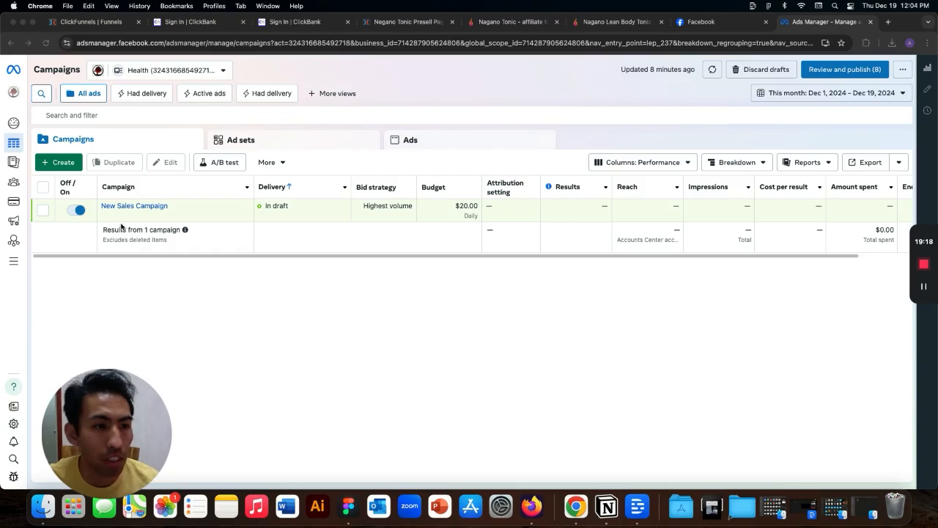
- Create a new campaign in Meta Ads Manager with the Sales objective and the Manual sales campaign setup
click(56, 163)
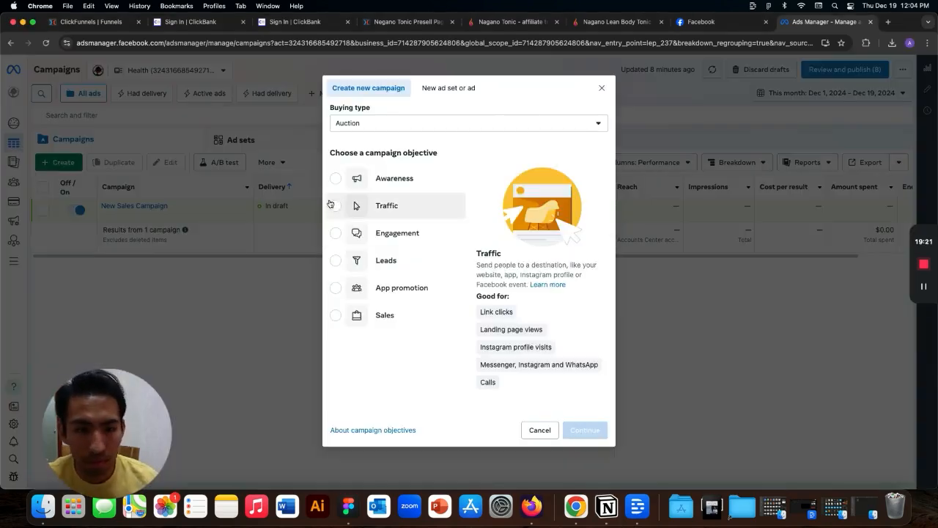
click(336, 316)
click(336, 316)
click(585, 430)
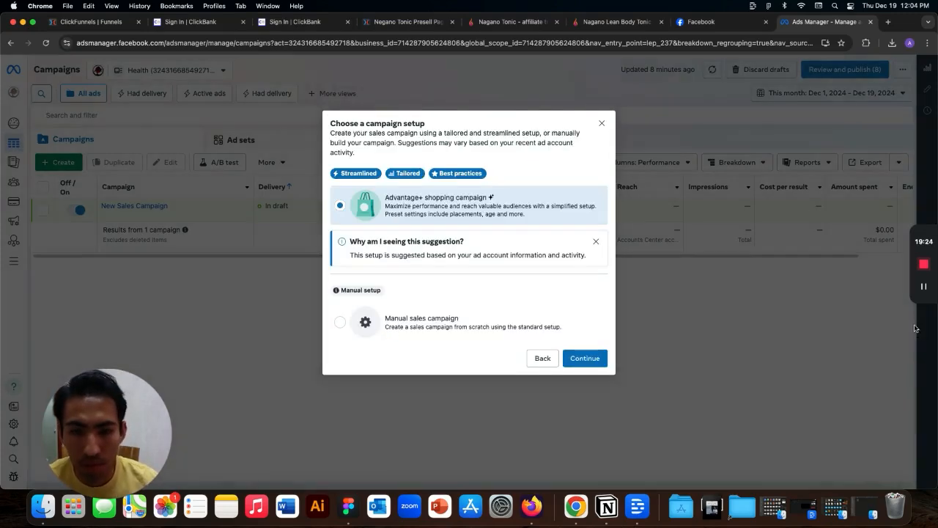
click(339, 322)
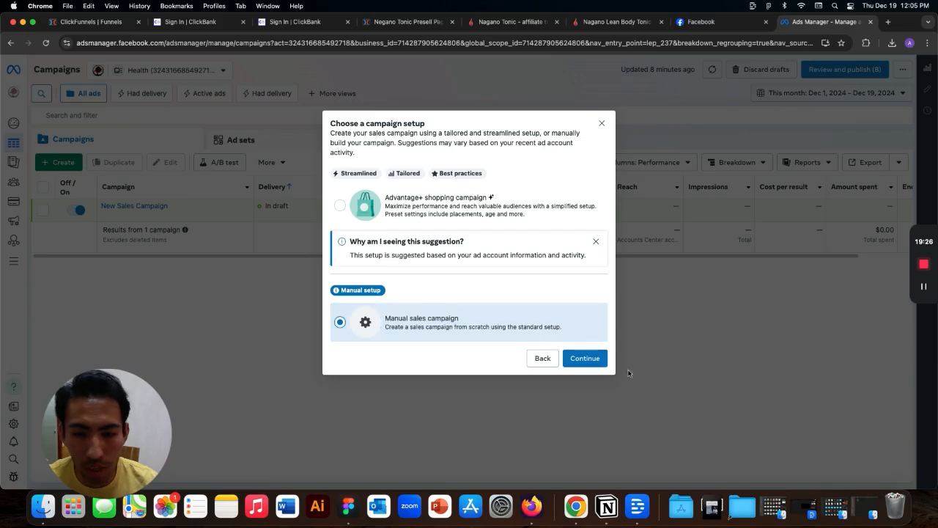
click(590, 358)
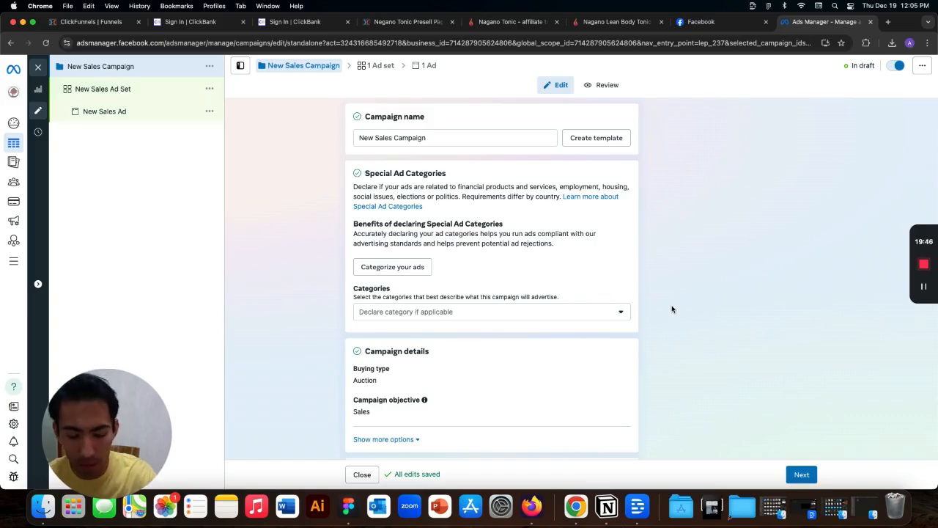
- Switch to Figma and examine the diagram of the campaign, ad set and ad hierarchy
key(ctrl+Up)
click(392, 351)
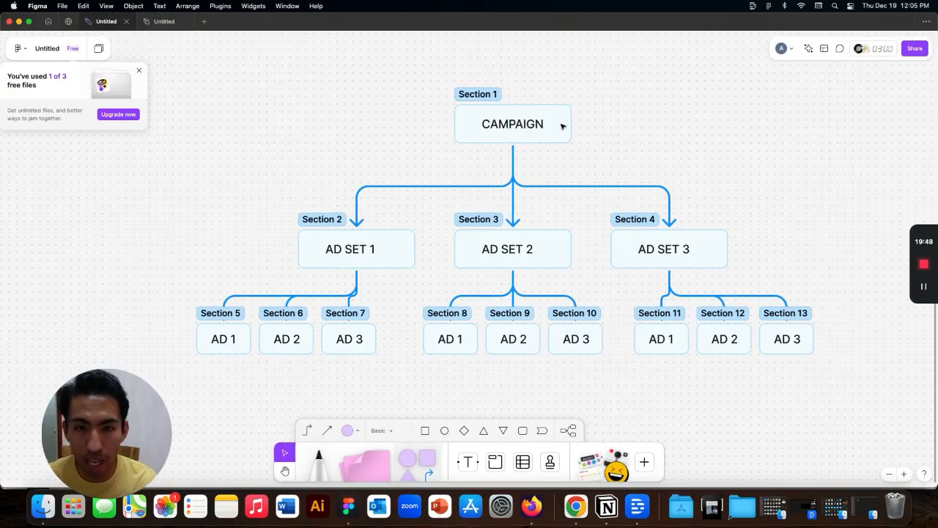
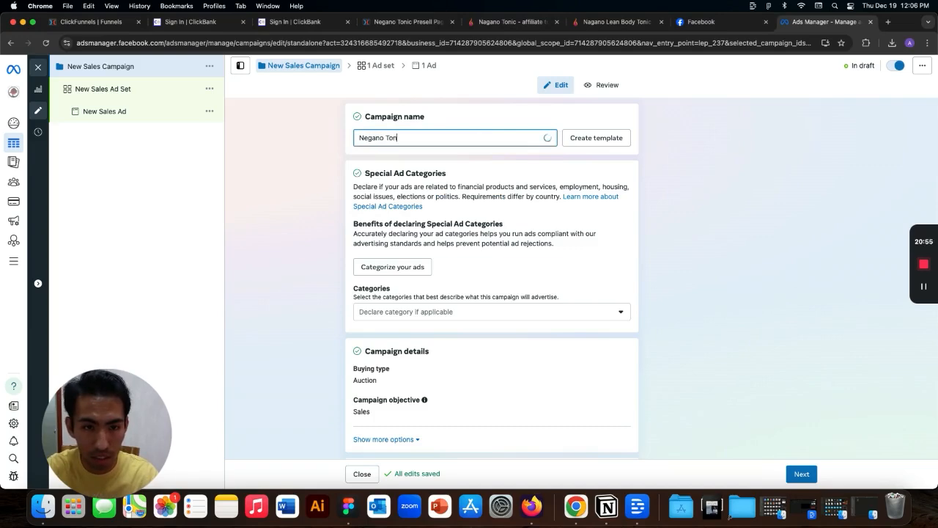
- Turn on Advantage campaign budget for the Negano Tonic campaign and set its daily budget to $100.00
scroll(744, 325, down, 3)
scroll(743, 324, down, 3)
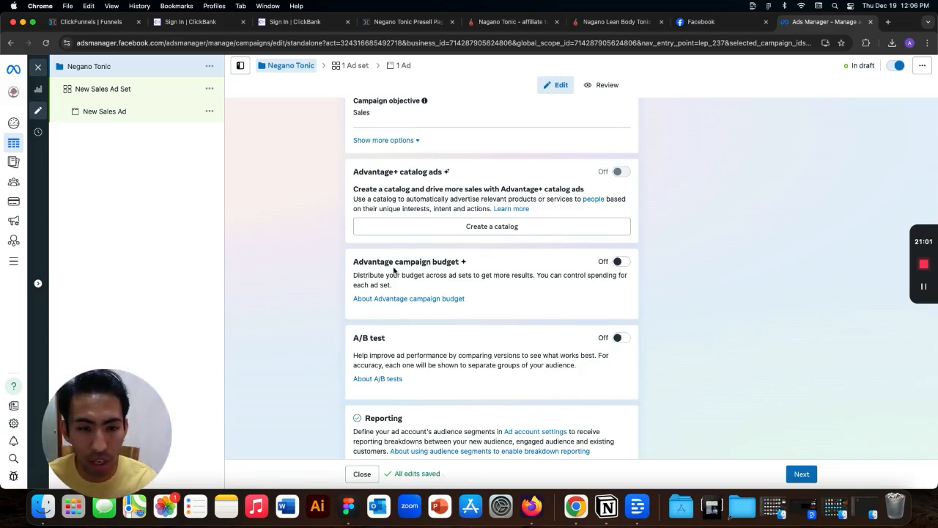
click(625, 264)
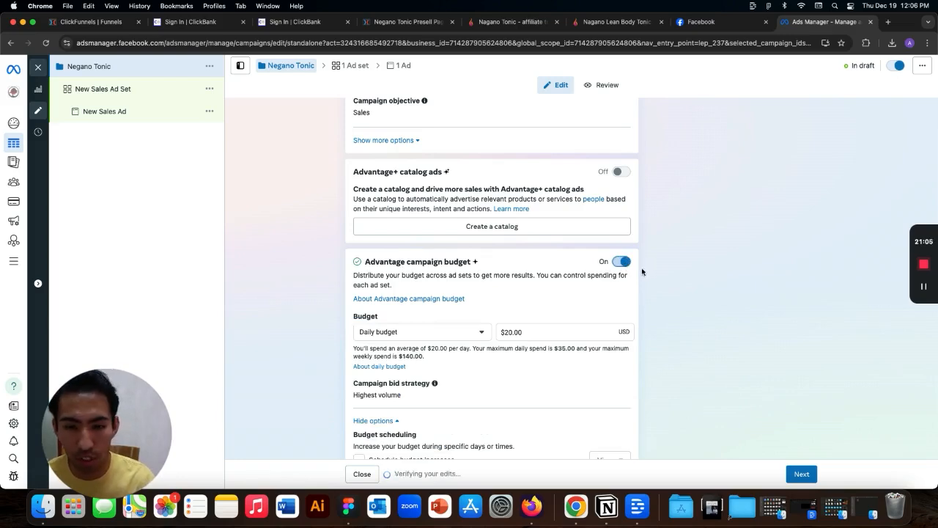
click(508, 332)
key(BackSpace)
text(10)
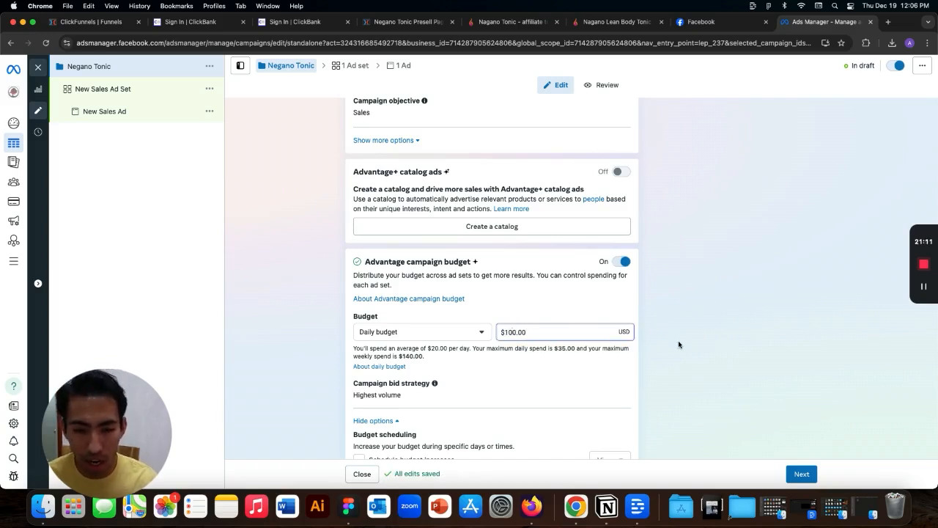
- Switch to the Figma campaign diagram and examine the AD SET 1, AD SET 2 and AD SET 3 sections
key(ctrl+Up)
click(332, 336)
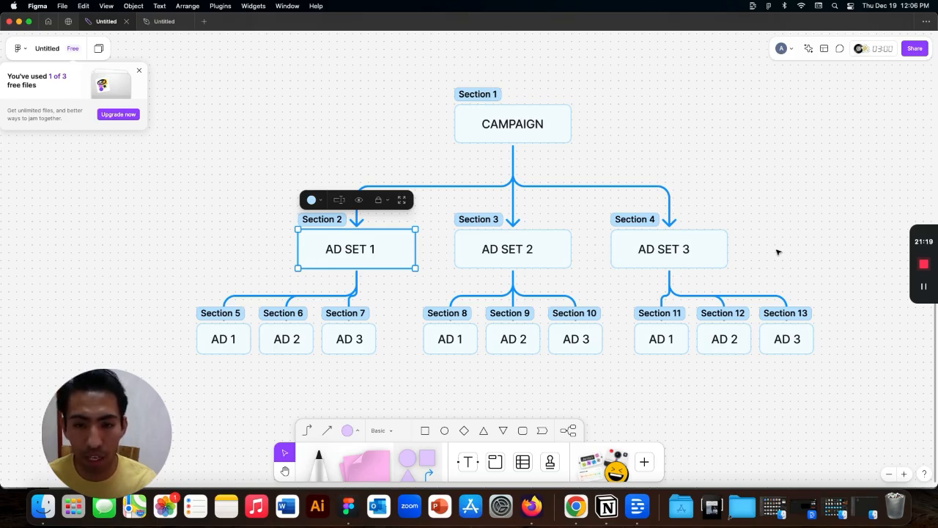
click(699, 243)
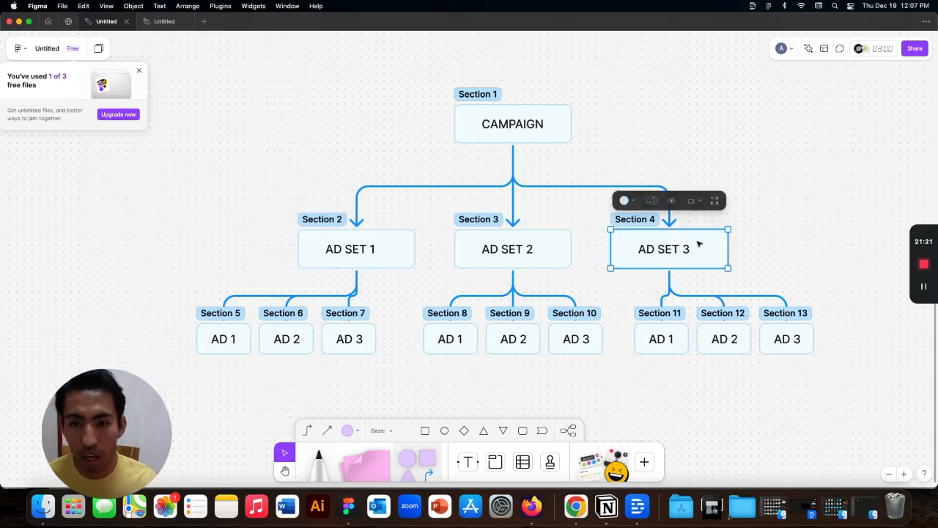
click(548, 251)
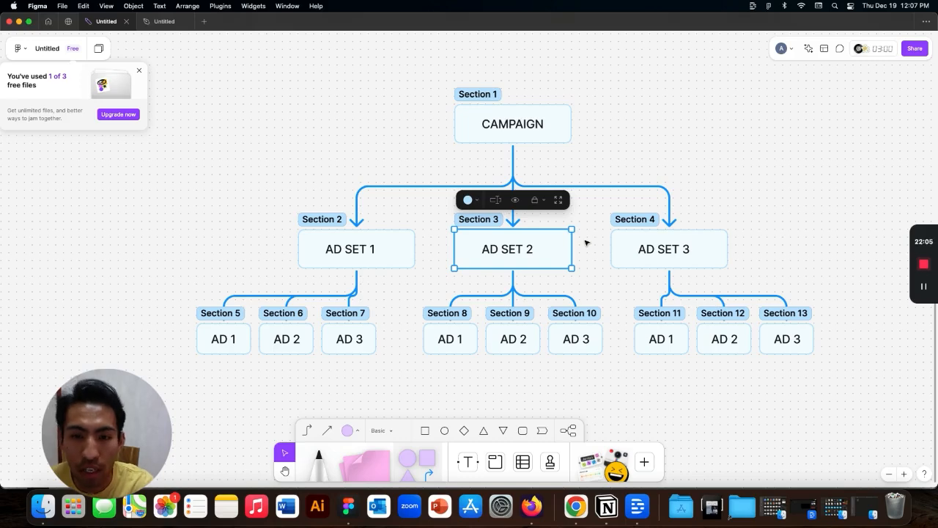
click(623, 251)
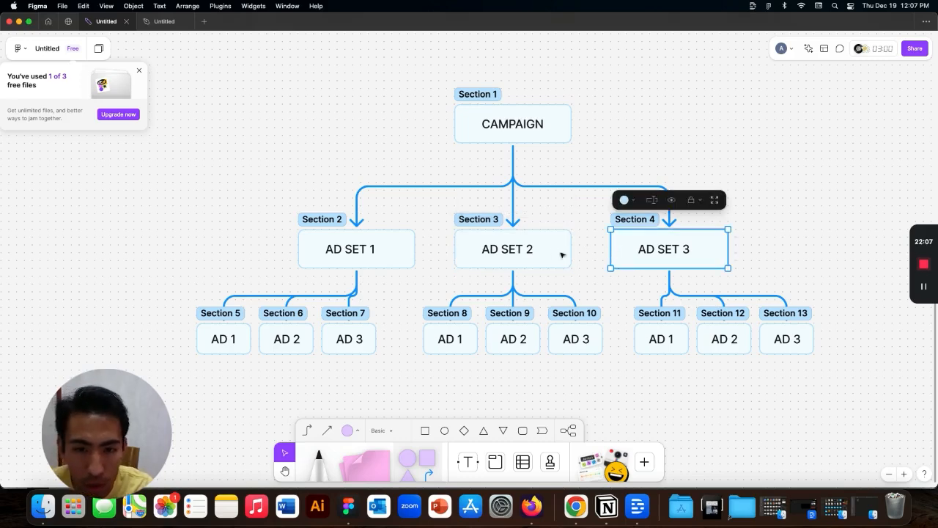
click(552, 255)
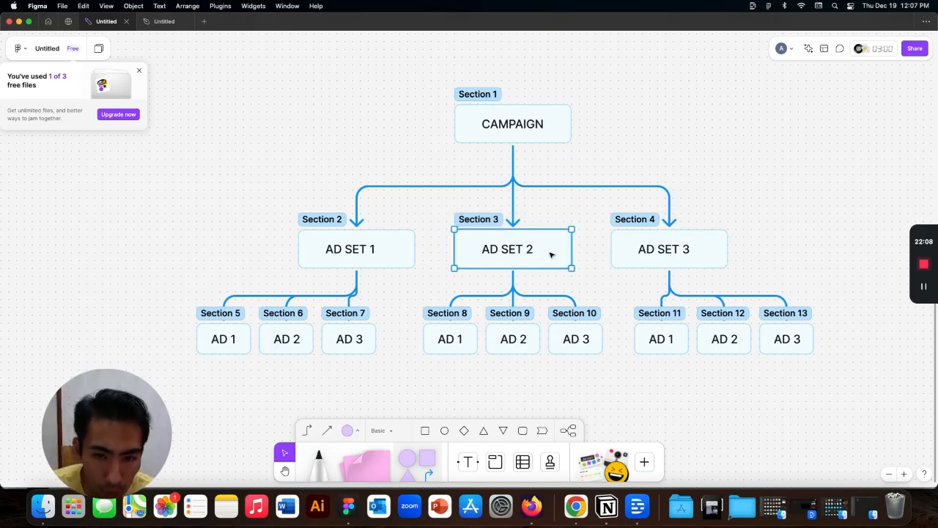
click(623, 254)
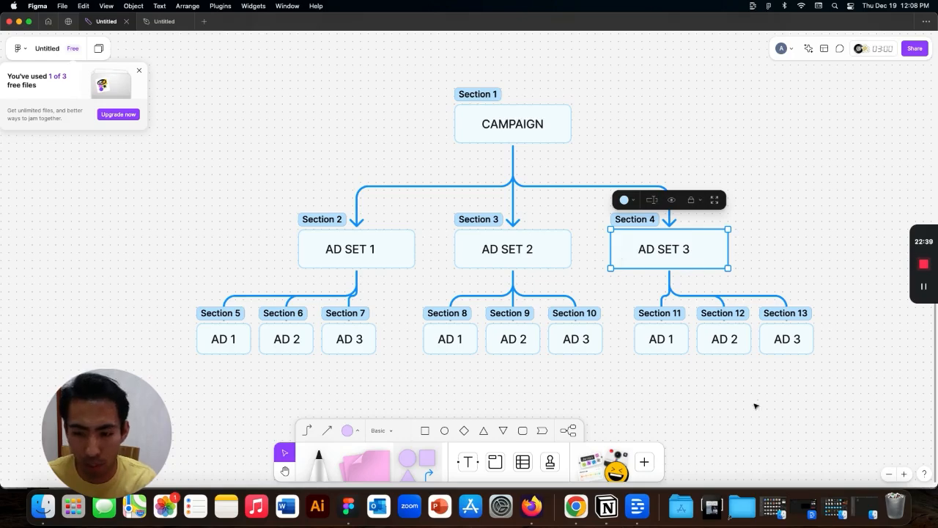
- Switch back to Meta Ads Manager and set the campaign's daily budget to $20.00
key(ctrl+Up)
click(421, 247)
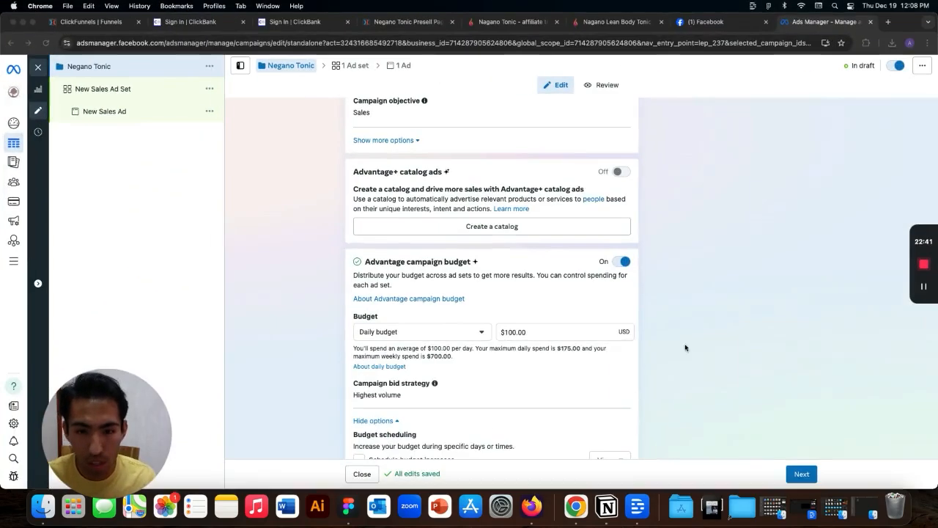
key(BackSpace)
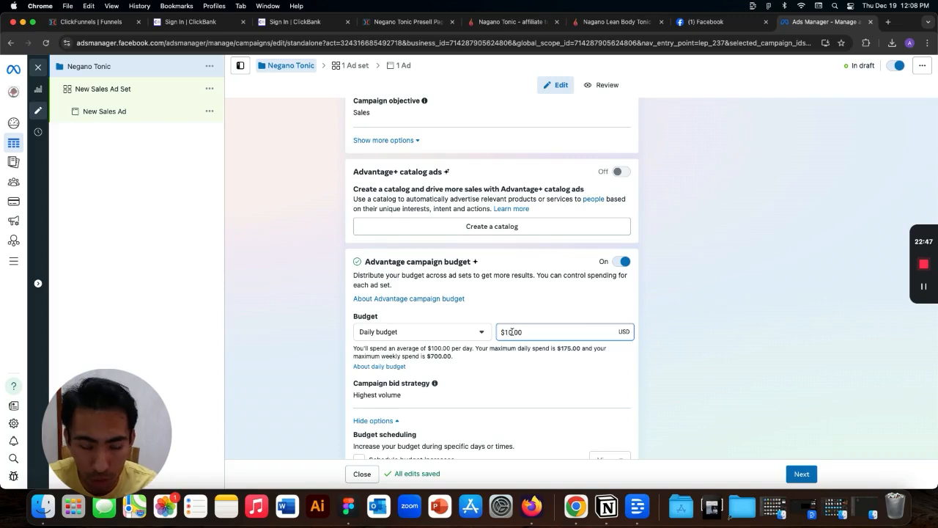
key(BackSpace)
text(2)
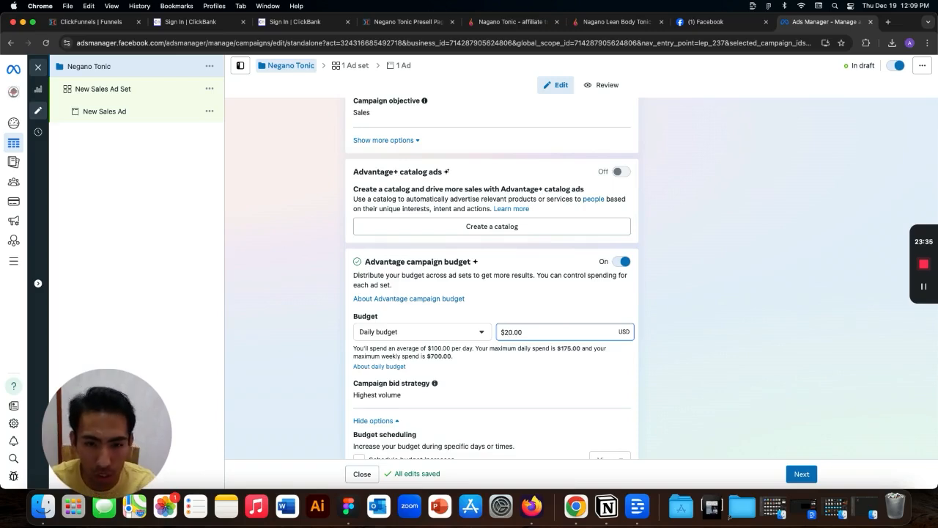
- Continue to the ad set settings and name the ad set "Ad set 1 ( broad targeting )"
scroll(631, 376, down, 3)
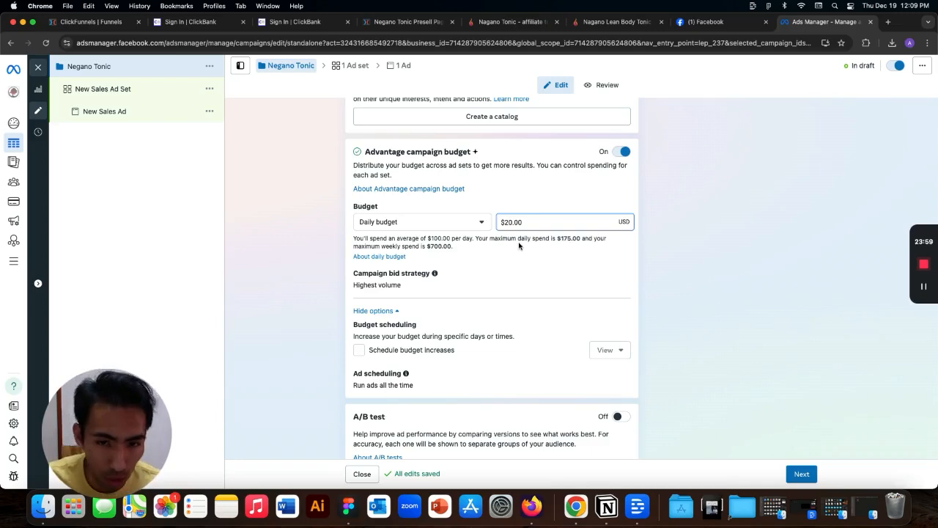
scroll(519, 246, down, 4)
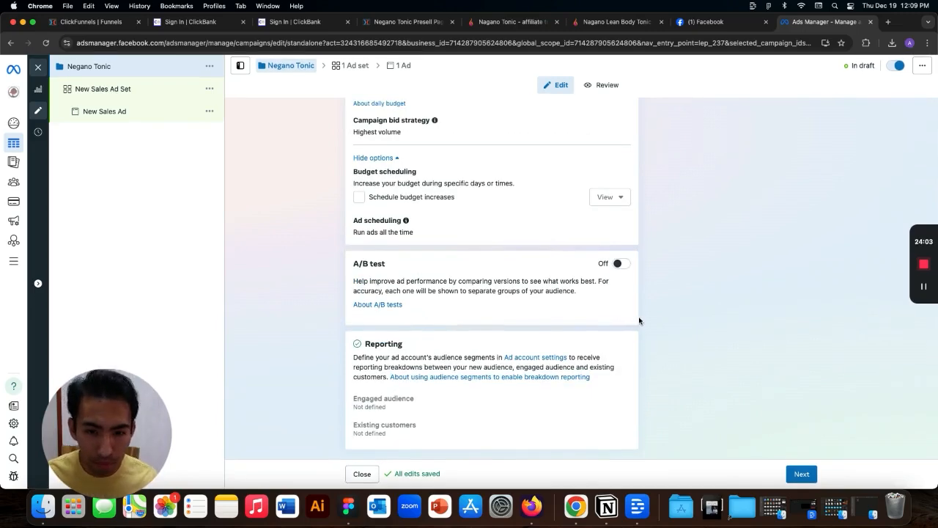
click(800, 474)
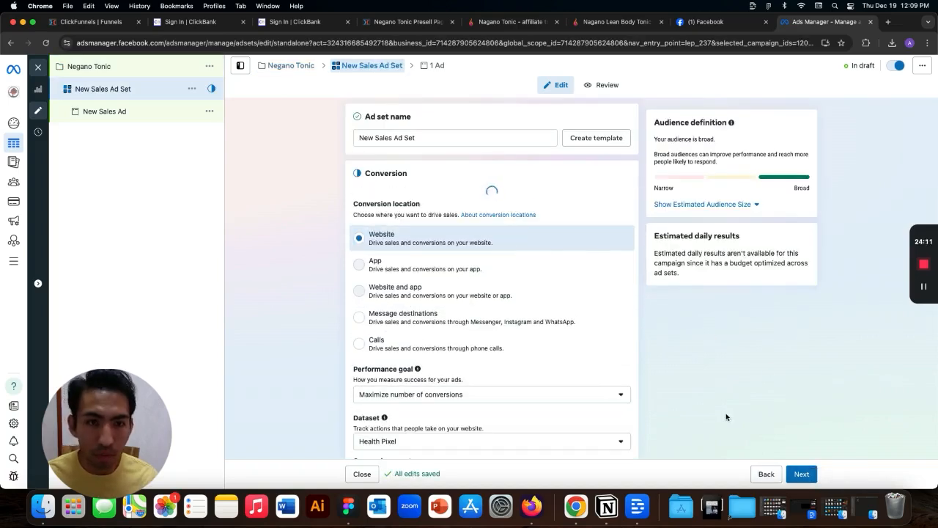
triple_click(466, 137)
text(Ad)
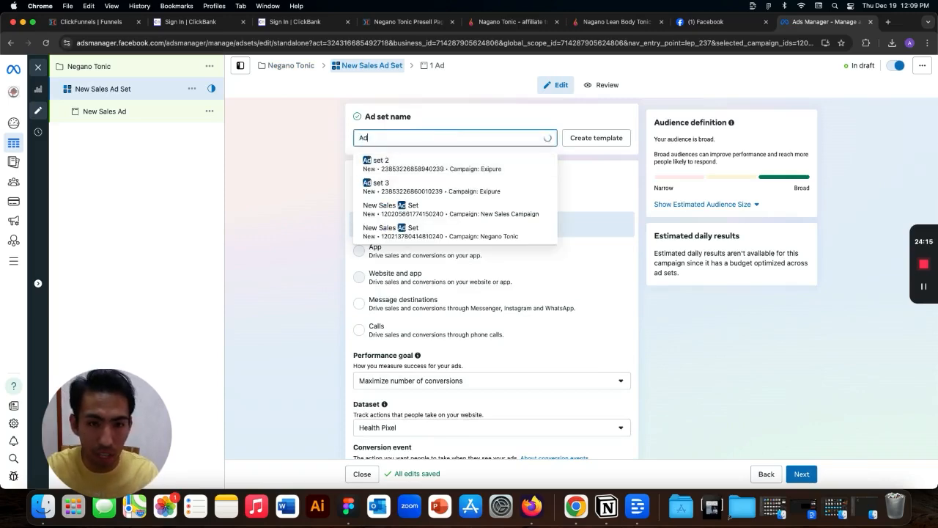
text( set )
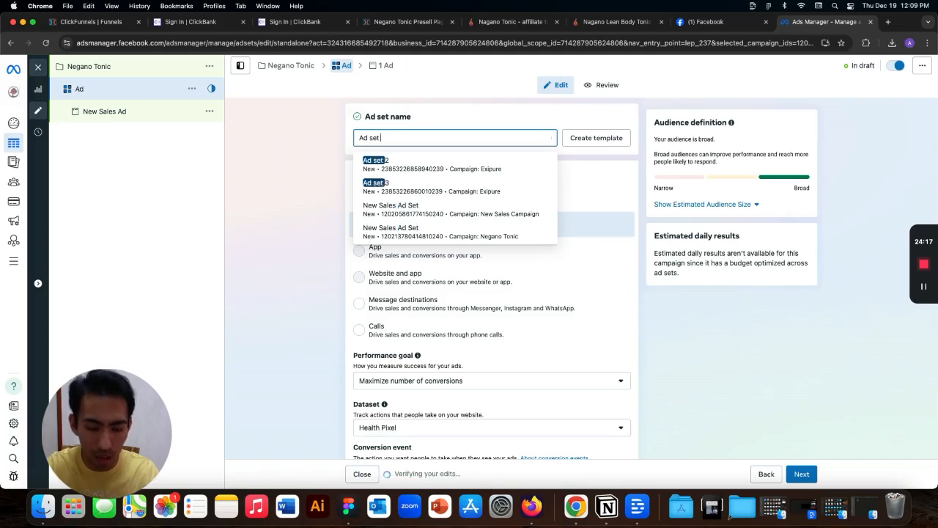
text(1 ( broad)
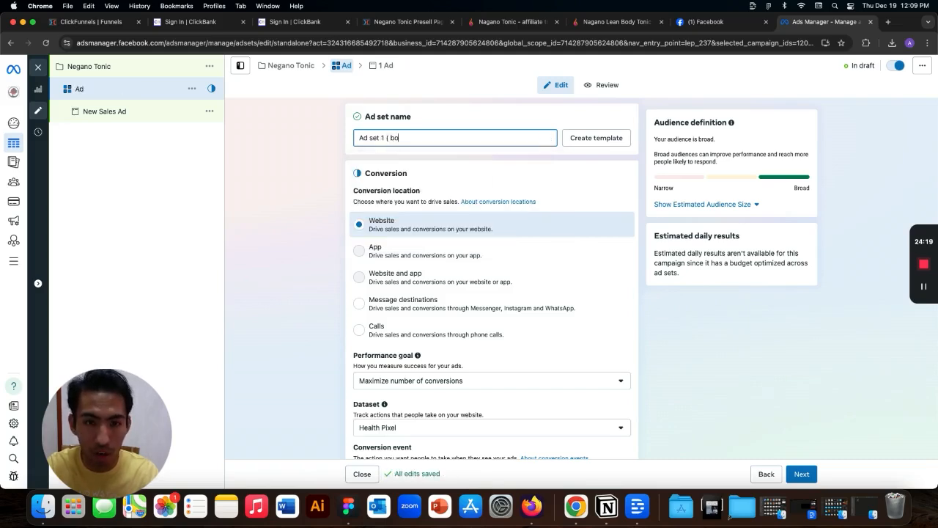
text(arg)
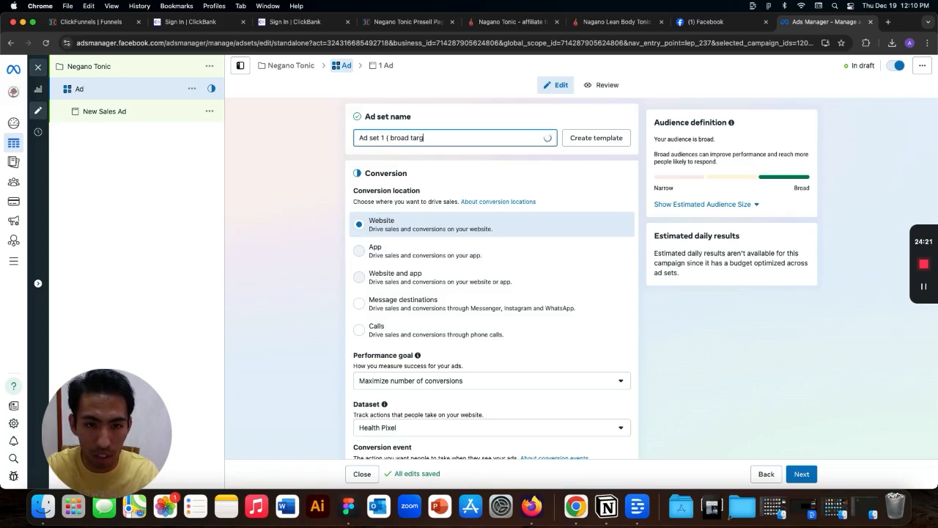
text(eting ))
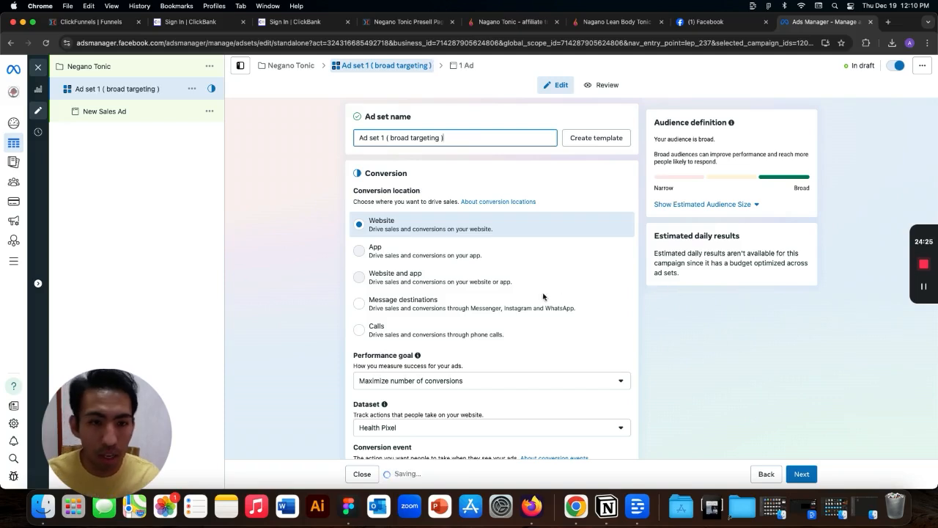
- Set the ad set's conversion event to Purchase
scroll(584, 276, down, 1)
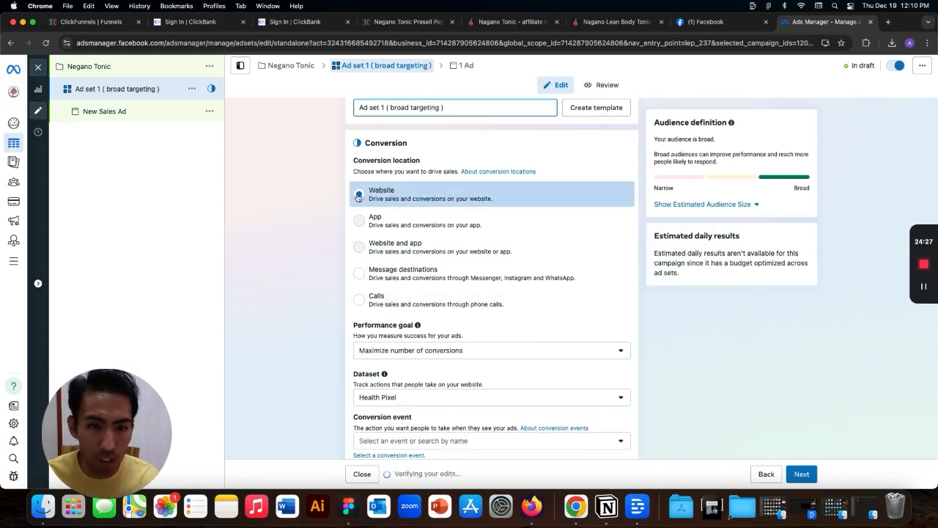
scroll(606, 330, down, 2)
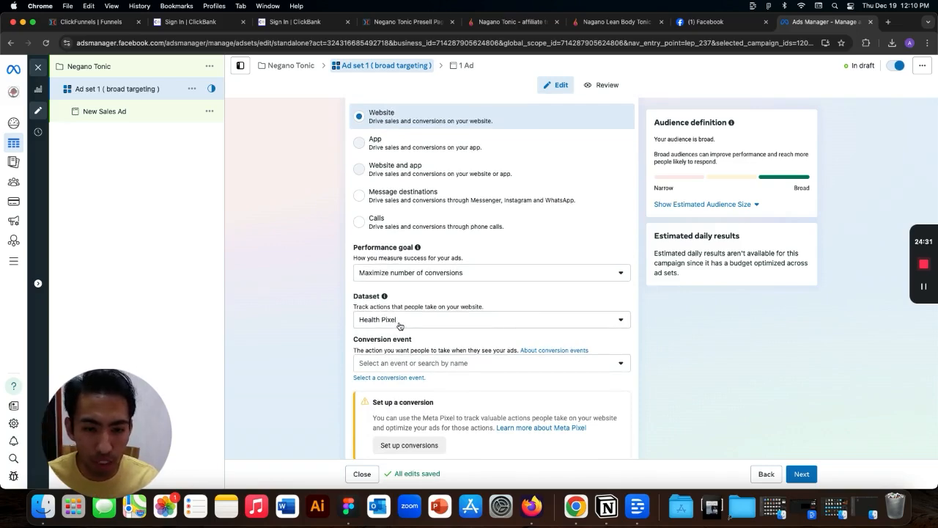
click(607, 366)
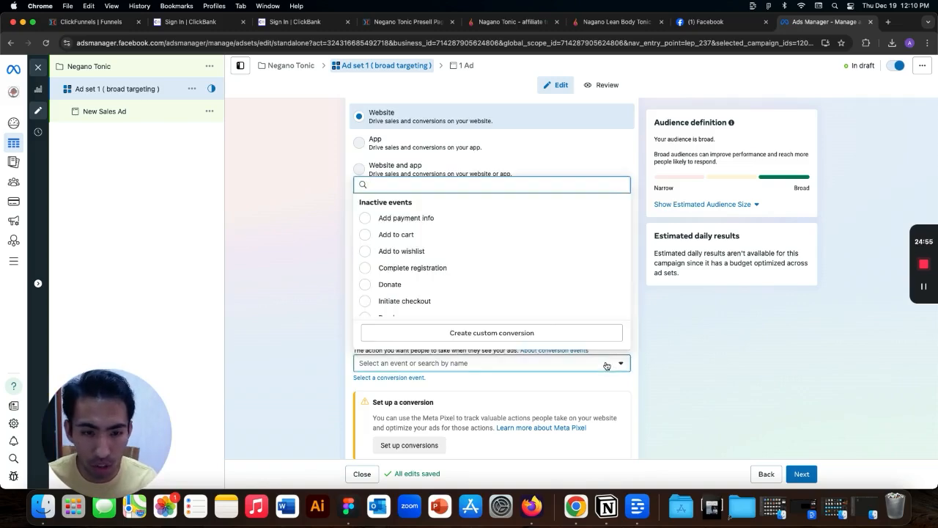
scroll(469, 286, down, 3)
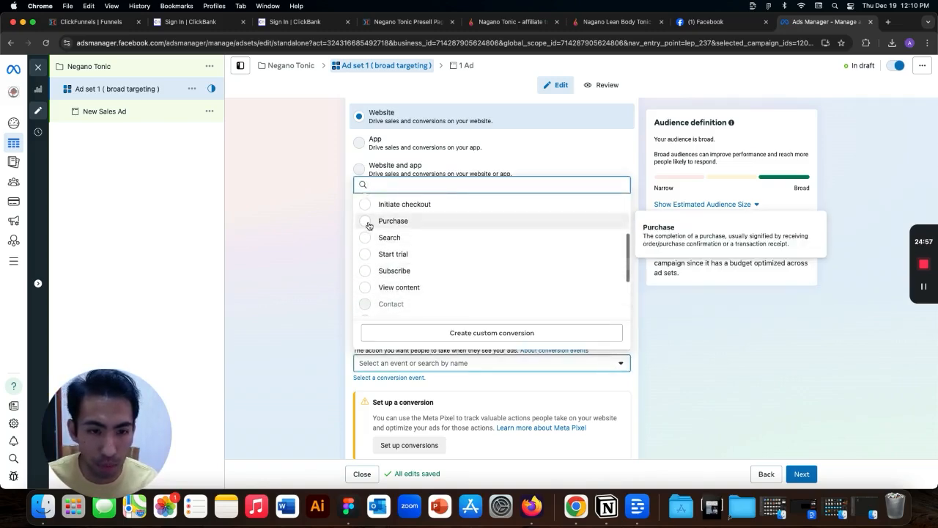
click(440, 221)
- Turn on Dynamic creative for the ad set
scroll(672, 387, down, 5)
scroll(673, 394, down, 1)
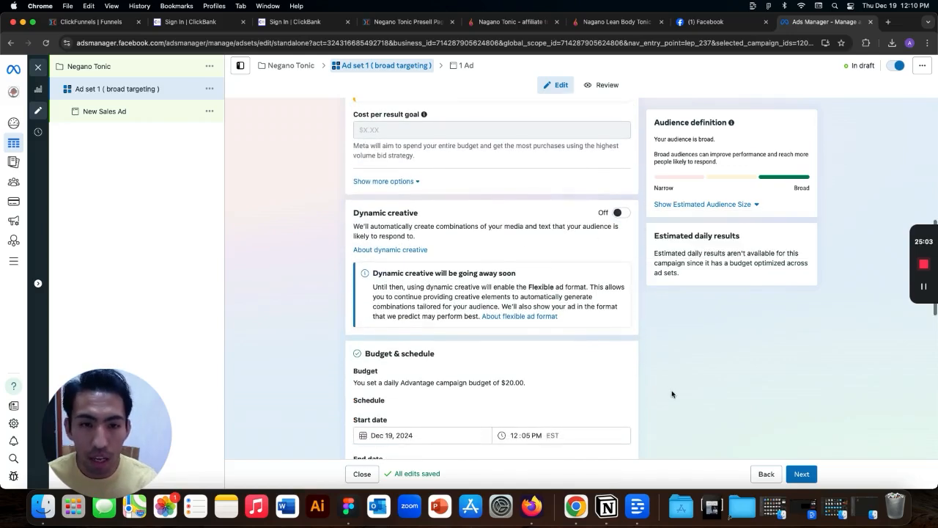
click(619, 214)
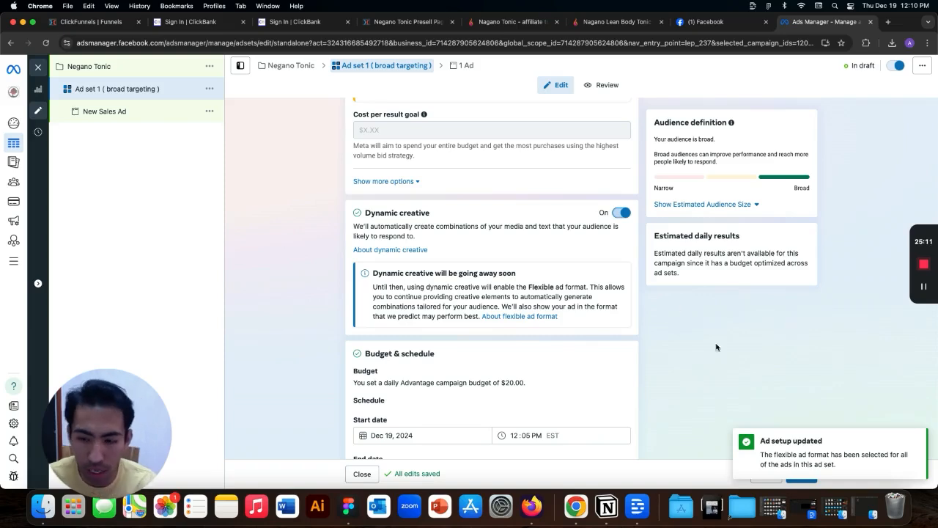
- View the obesity crisis ad image in Finder's Temp folder, and return to the ad set settings
click(867, 507)
drag(524, 121, 429, 190)
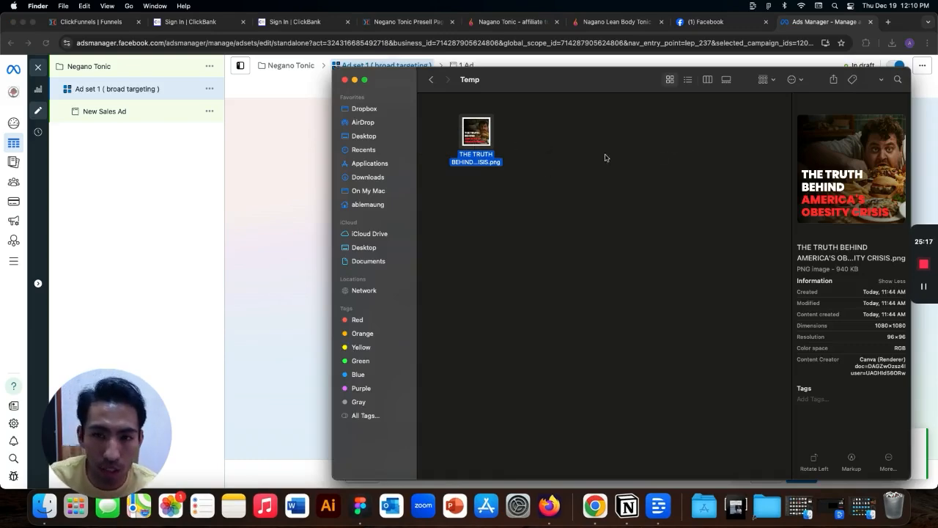
click(356, 79)
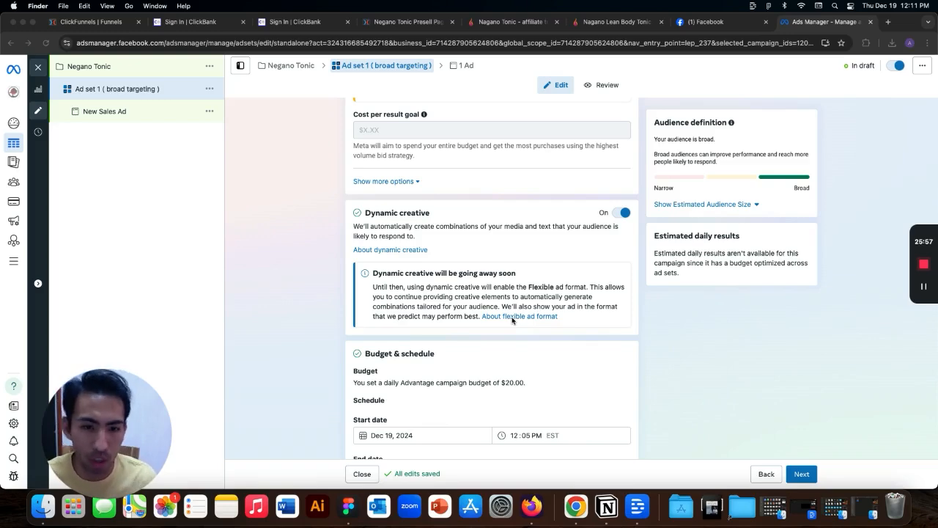
- Review the ad set's audience and placement options alongside the ad image, and continue to the ad's settings
scroll(656, 330, down, 5)
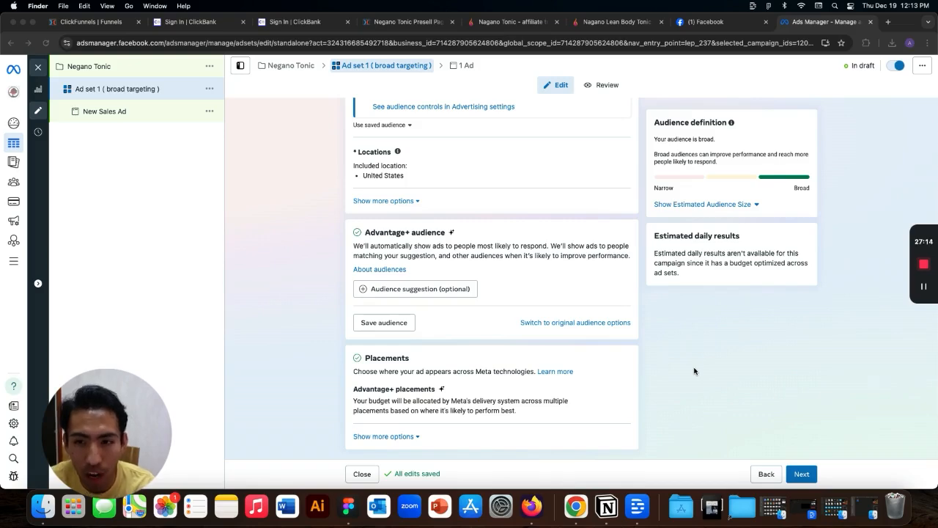
click(865, 506)
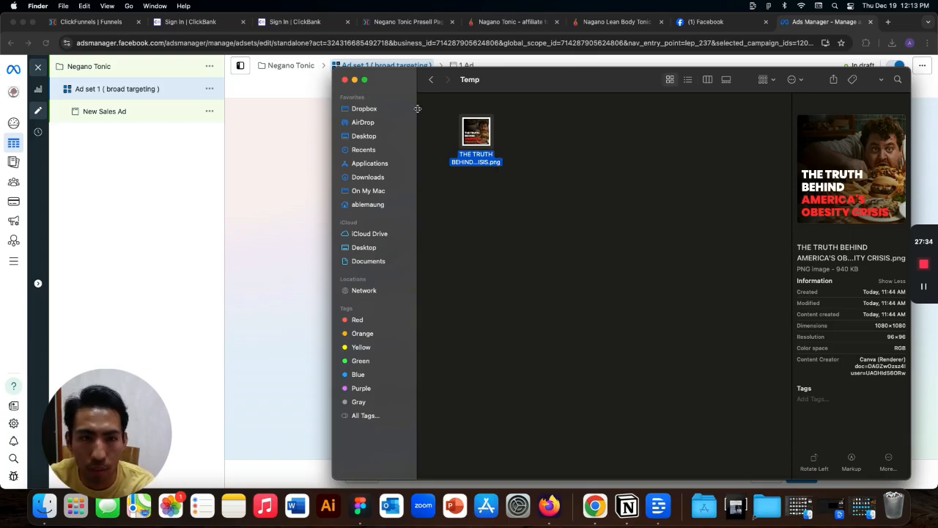
click(355, 79)
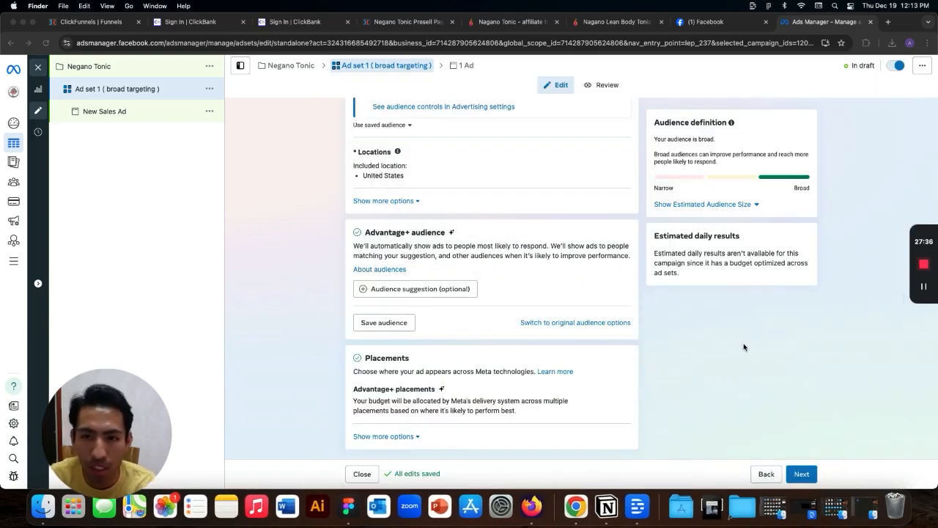
click(865, 506)
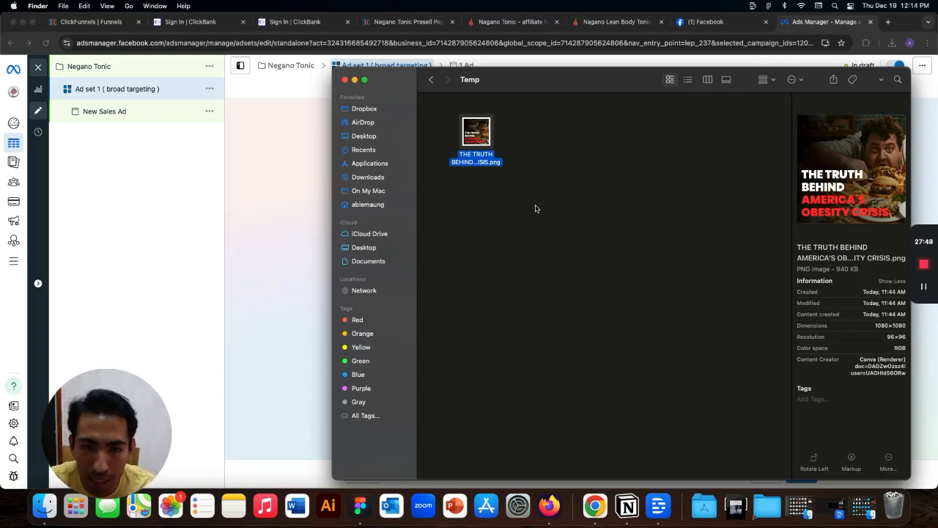
click(354, 79)
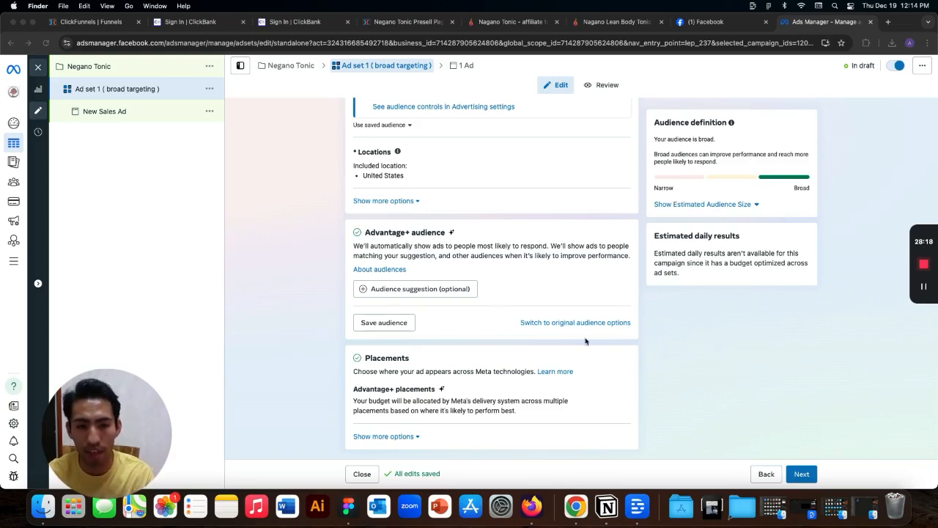
click(815, 475)
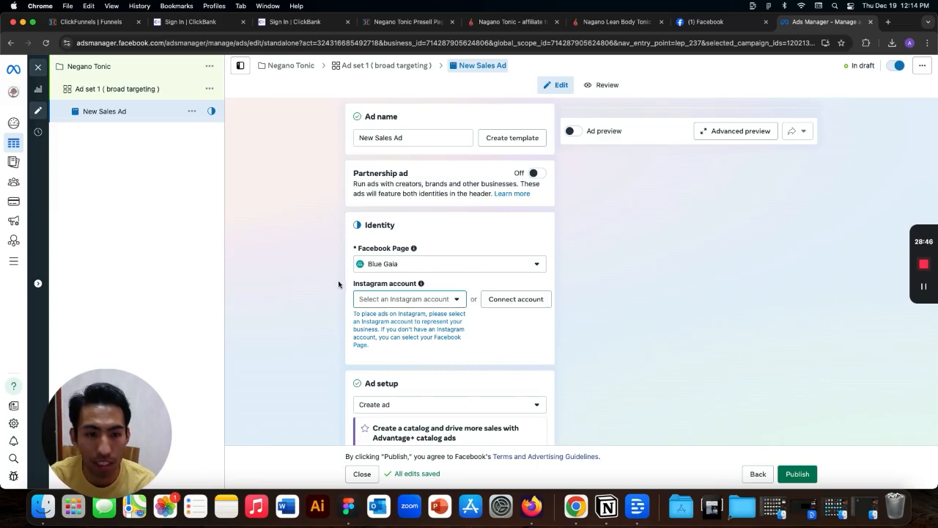
- Review the ad's Instagram account choices and the ad setup's creative source and format options
scroll(556, 292, down, 1)
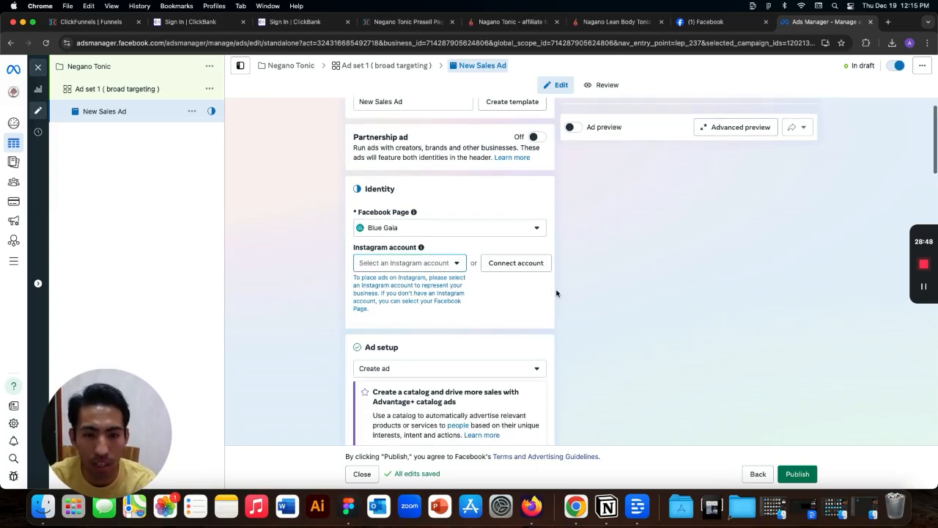
scroll(552, 296, down, 1)
click(435, 252)
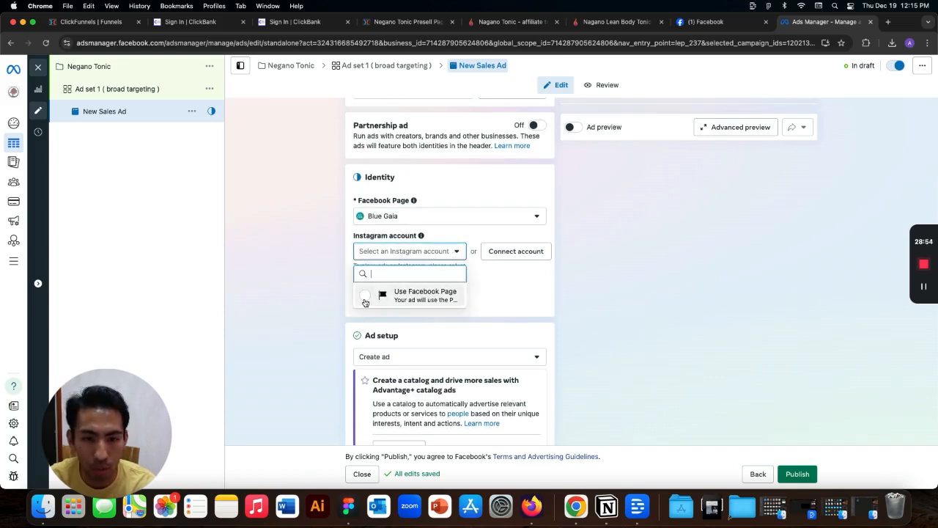
click(535, 301)
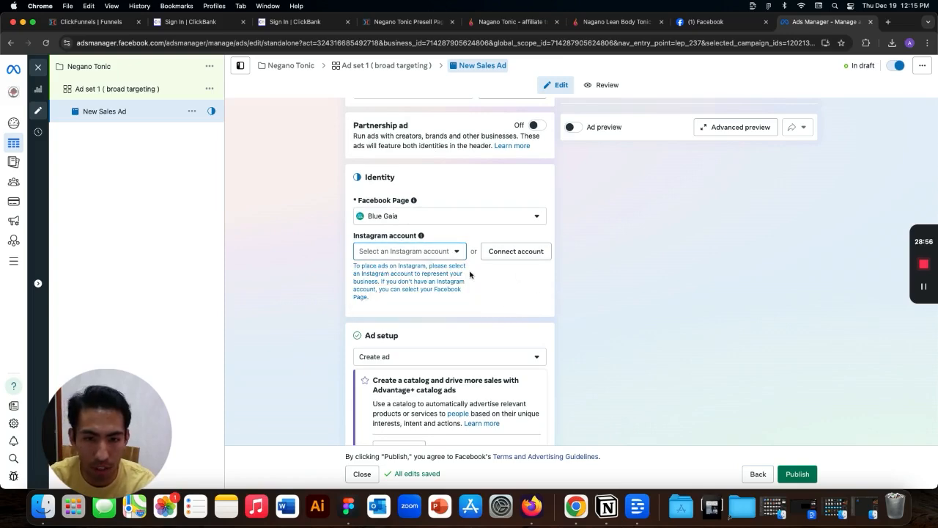
scroll(558, 296, down, 5)
scroll(532, 304, up, 2)
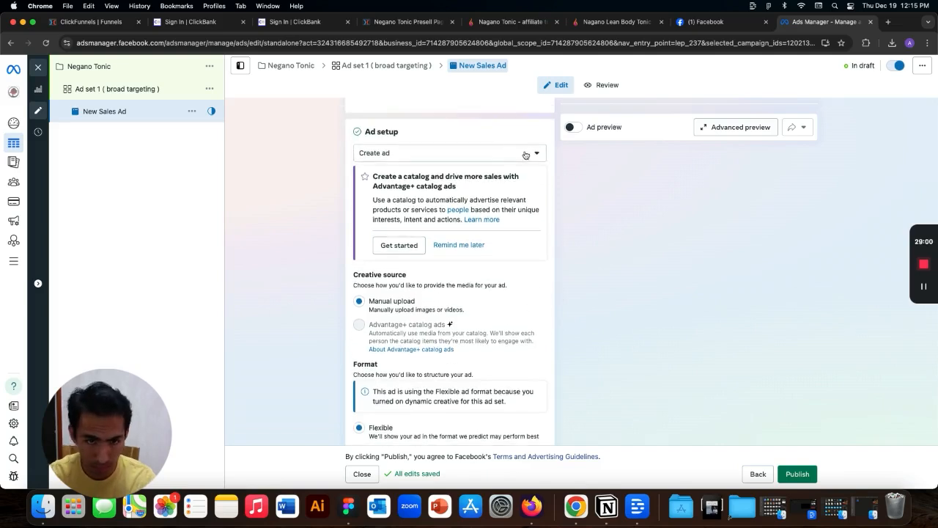
scroll(545, 242, down, 2)
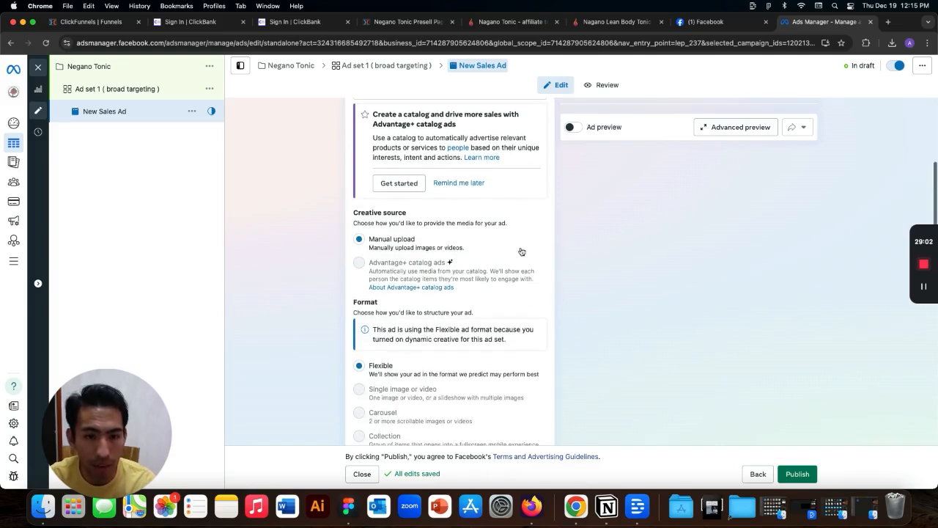
mouse_move(516, 265)
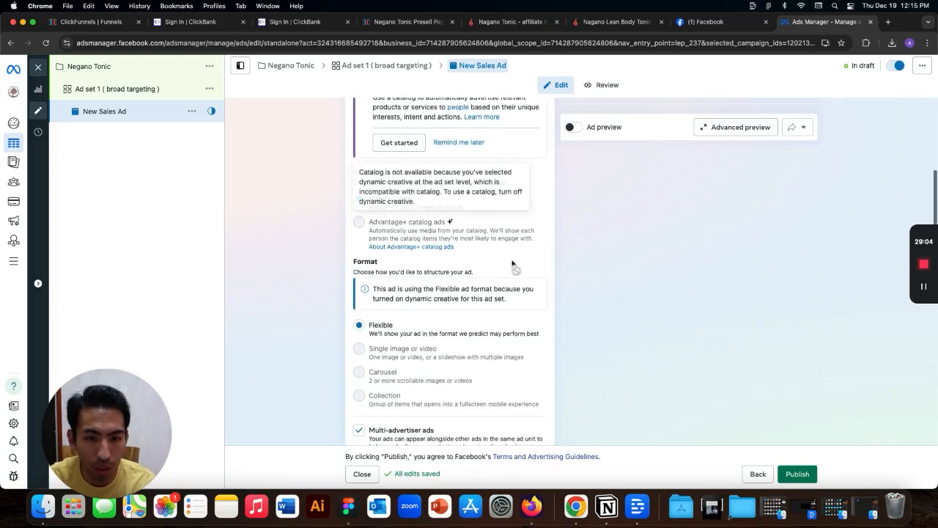
scroll(434, 233, up, 1)
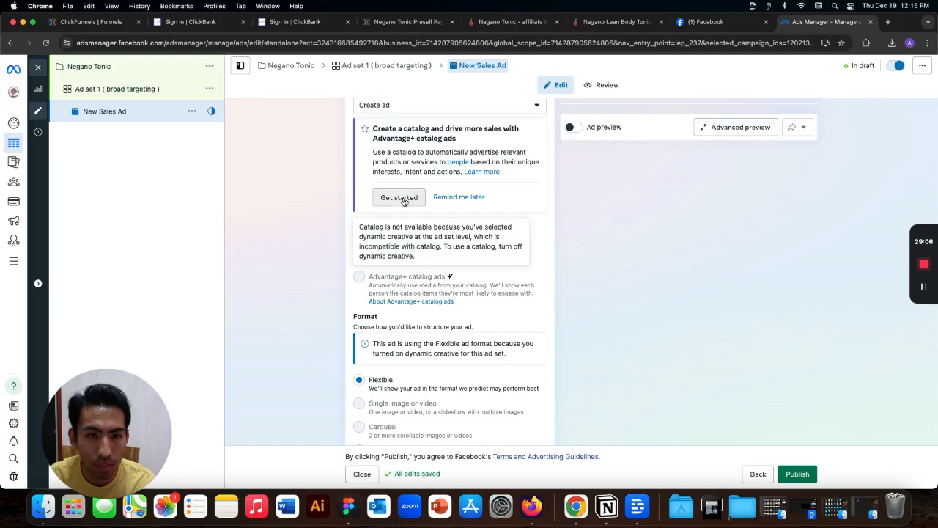
- Upload THE TRUTH BEHIND AMERICA'S OBESITY CRISIS image from Finder's Temp folder and add it as the ad creative's media
scroll(551, 261, down, 6)
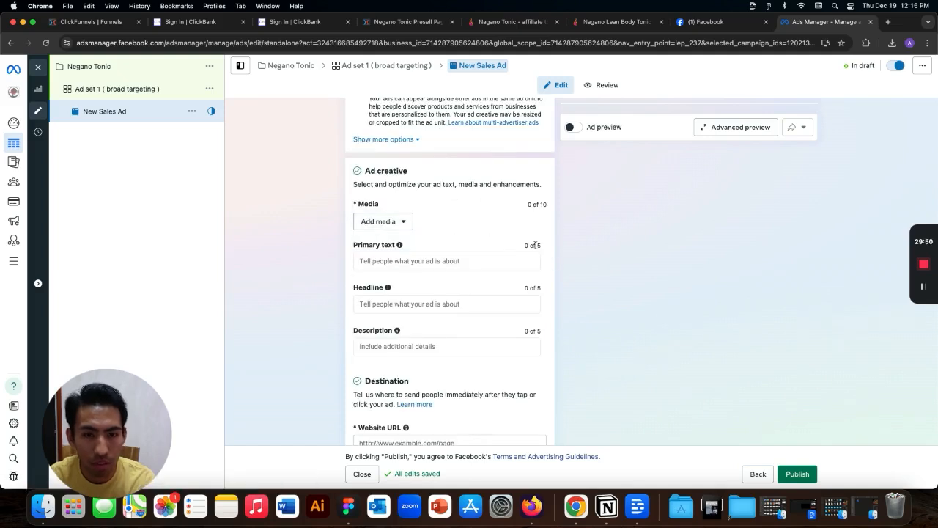
click(379, 223)
click(371, 246)
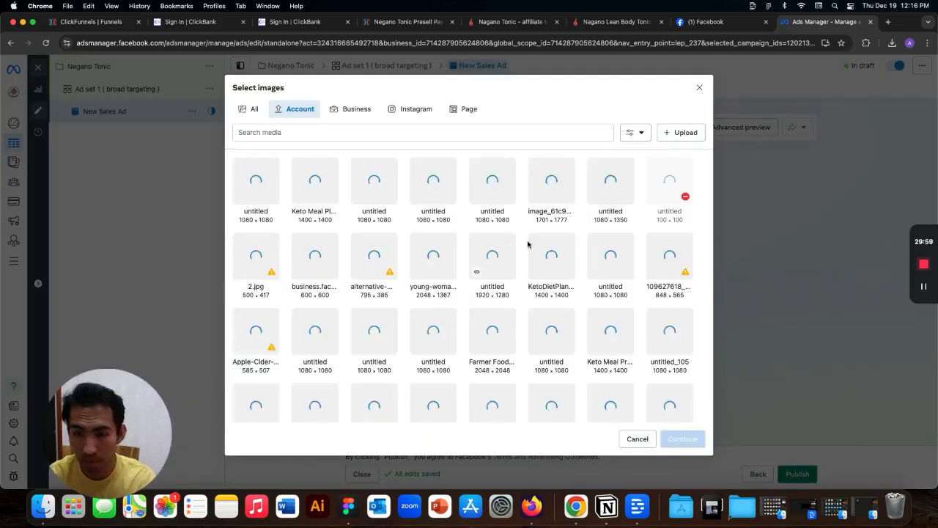
click(865, 507)
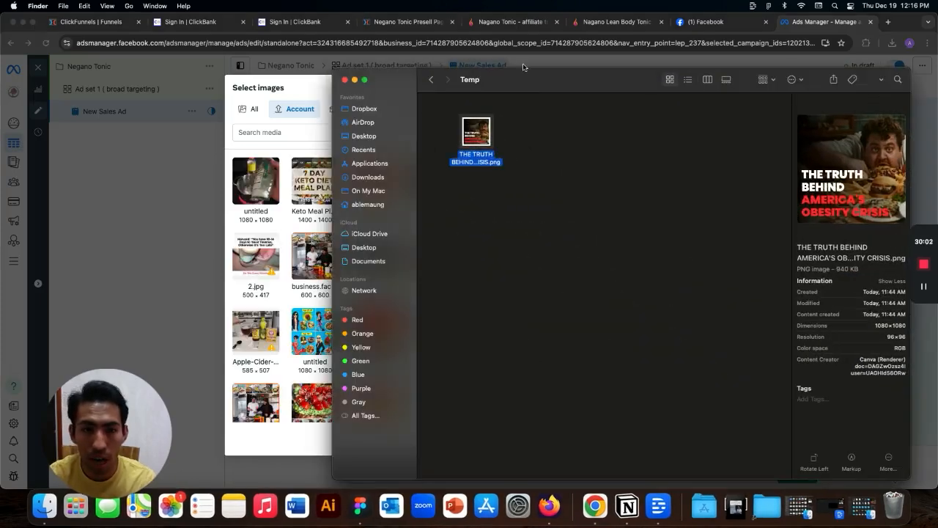
drag(528, 80, 711, 130)
drag(660, 185, 370, 220)
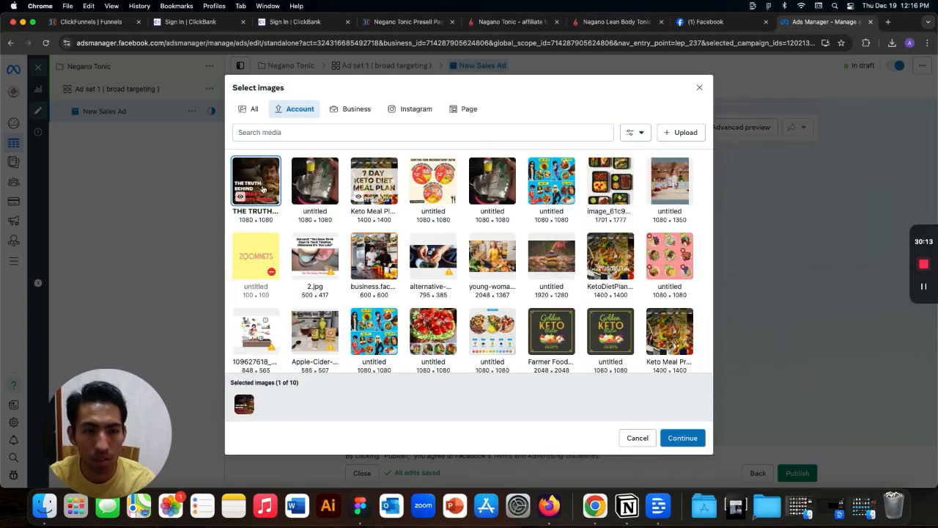
click(670, 437)
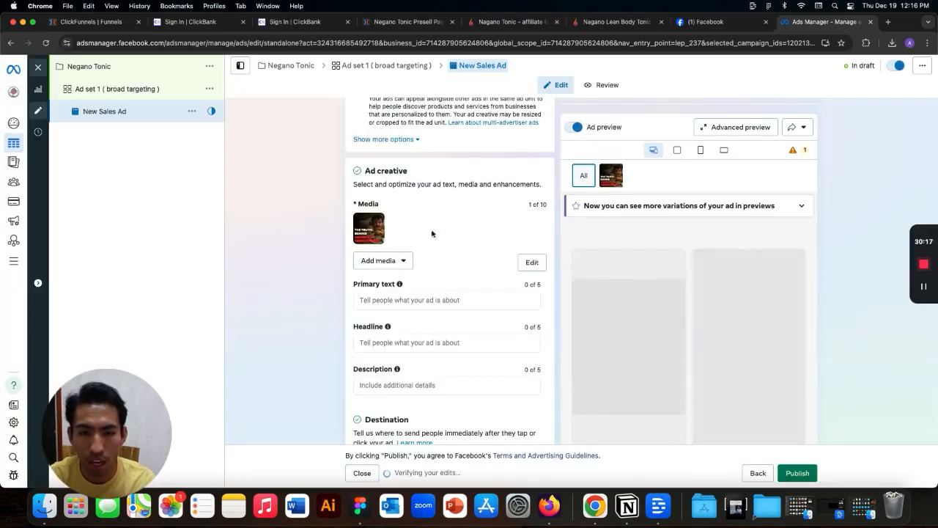
- Add the 2048 × 1367 young-woman image from the account's library to the ad creative
click(395, 261)
click(379, 280)
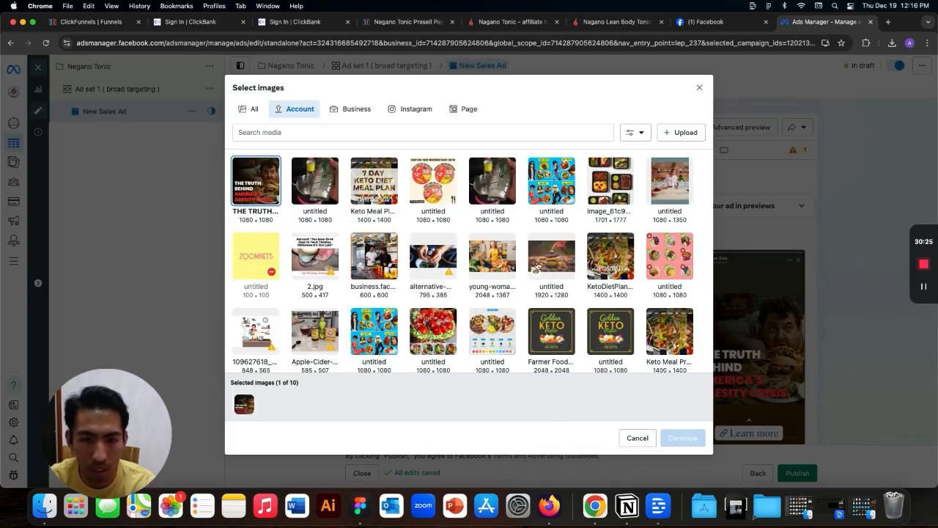
click(477, 270)
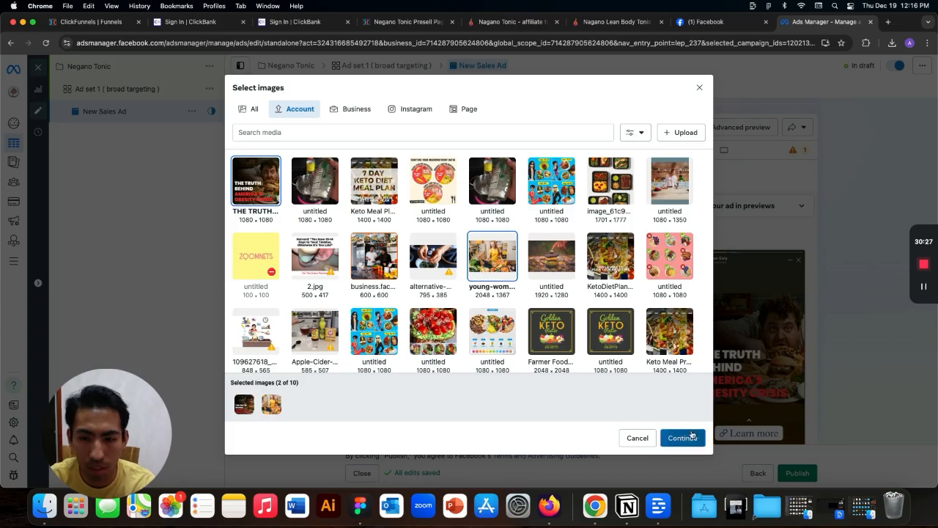
click(682, 438)
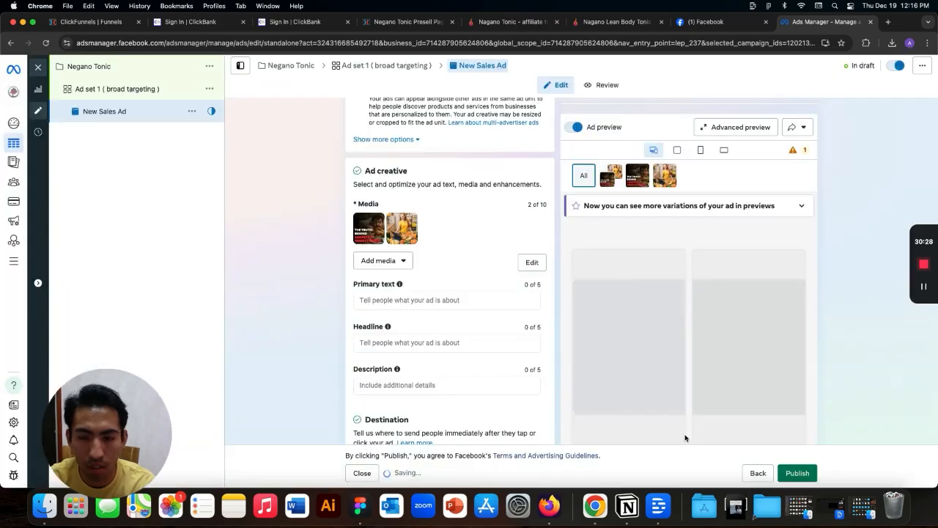
- Add the fifth image in the account library's first row, an untitled 1080 × 1080 dark photo, to the ad creative
click(401, 262)
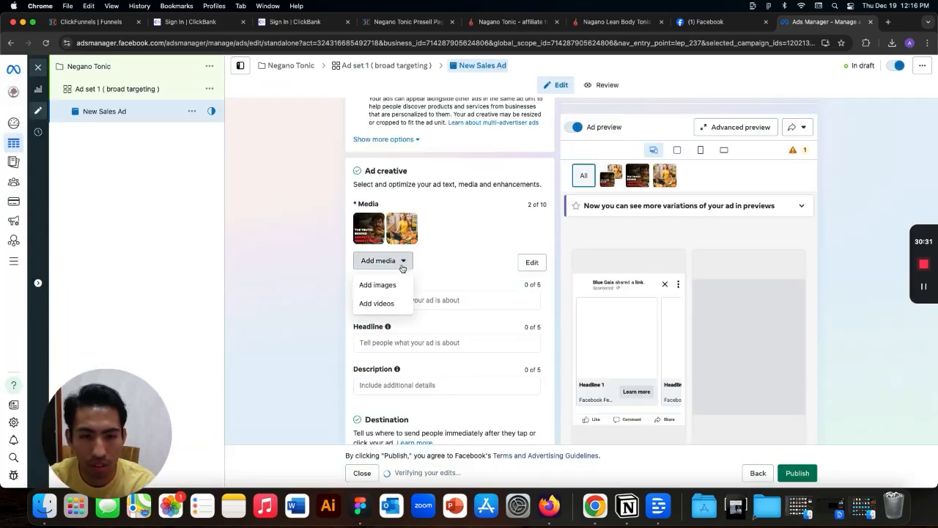
click(381, 289)
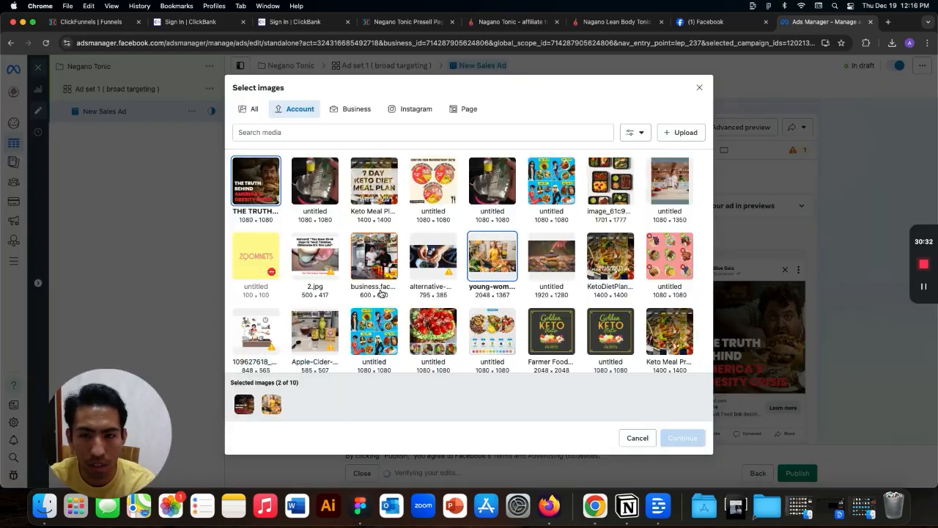
click(501, 192)
click(685, 439)
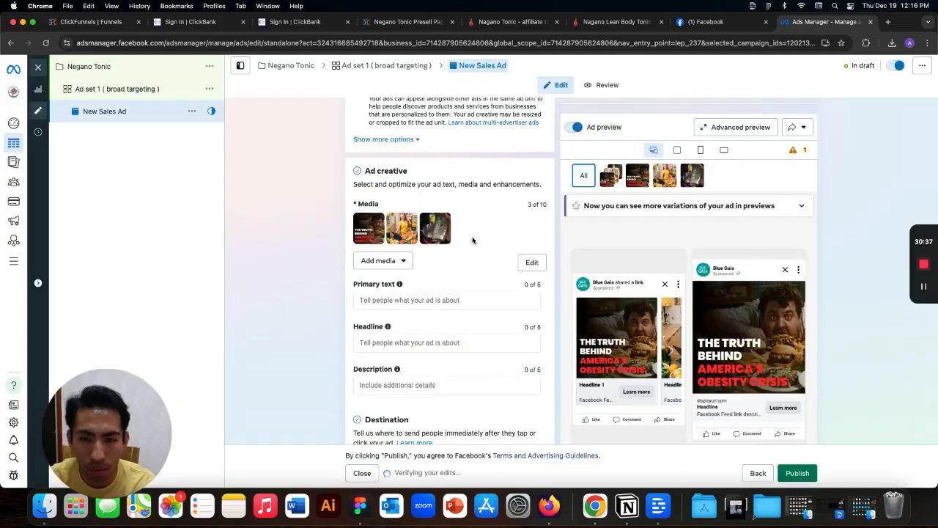
- Enter "The real truth behind the obesity crisis" as the ad's first primary text
click(408, 301)
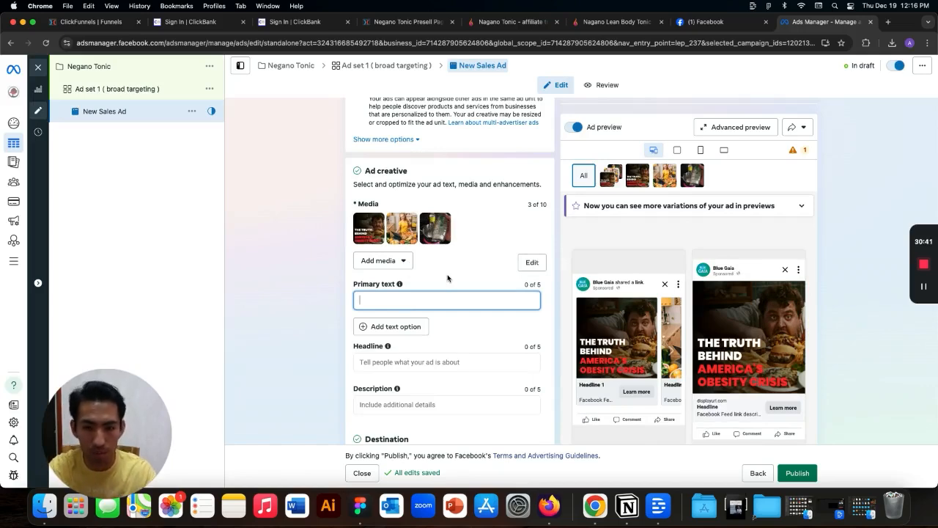
text(The real tr)
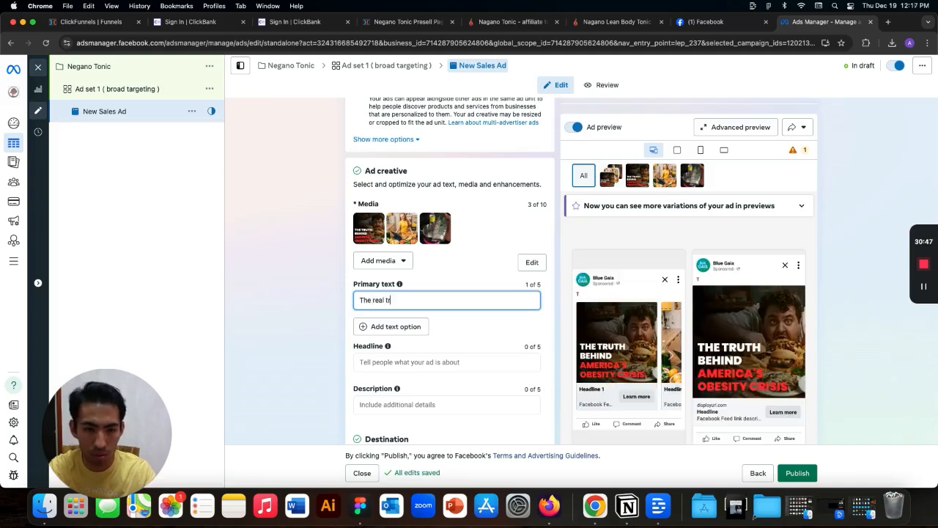
text(uth behind the obesity crisis)
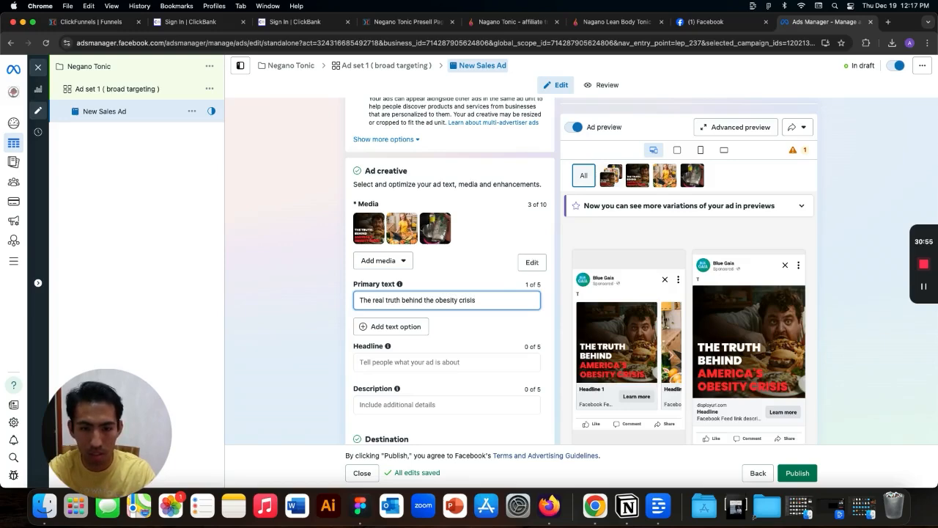
- Add a second primary text option reading "Why people in America struggle with obesity"
click(382, 327)
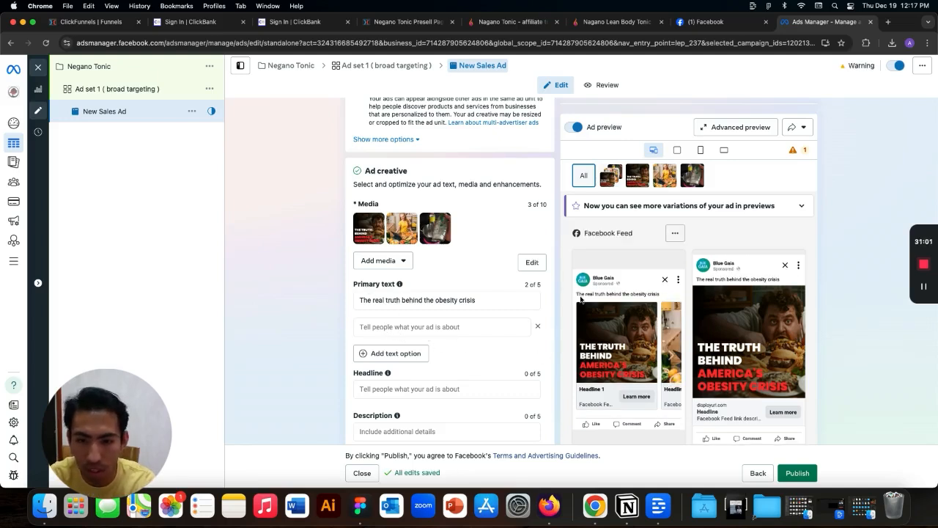
click(400, 327)
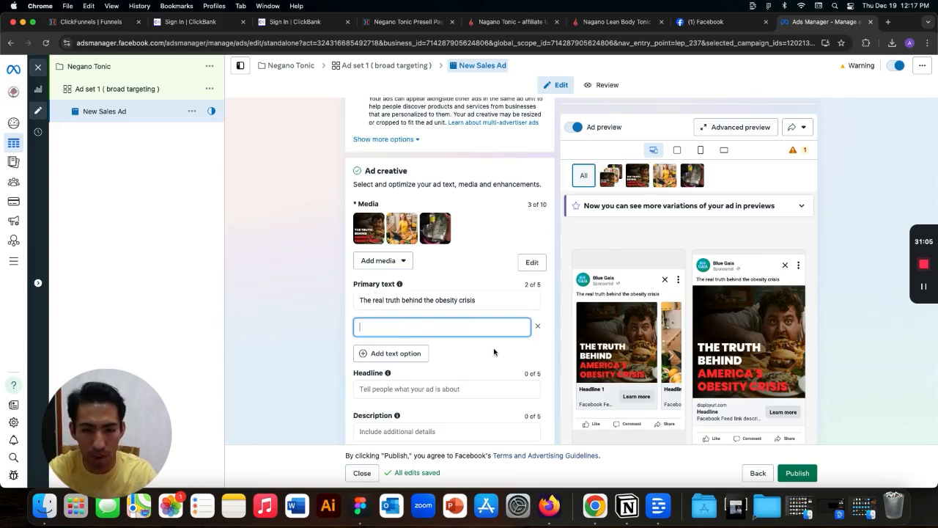
scroll(494, 345, down, 5)
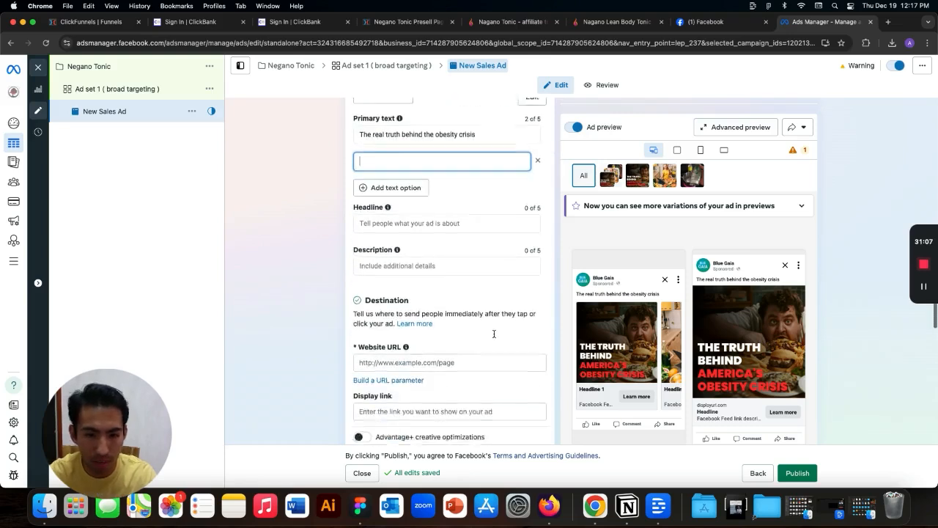
scroll(483, 330, up, 3)
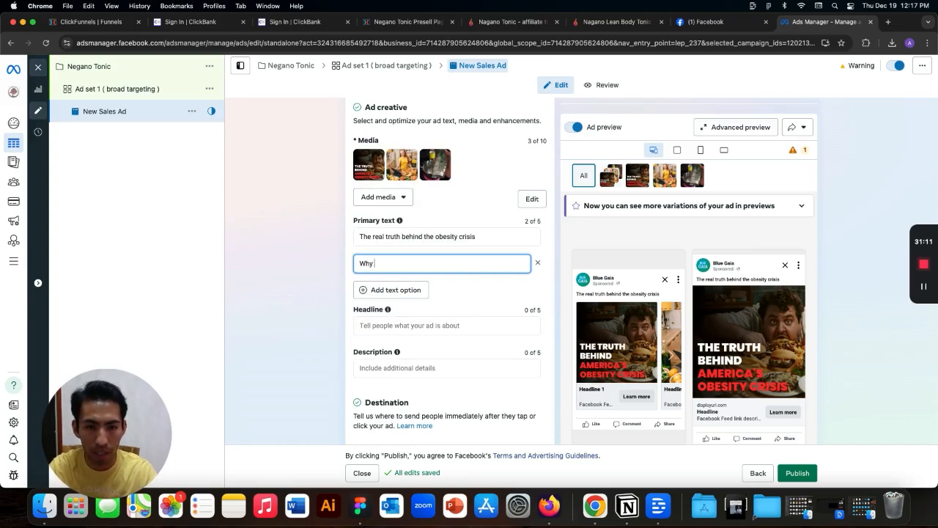
text(people in )
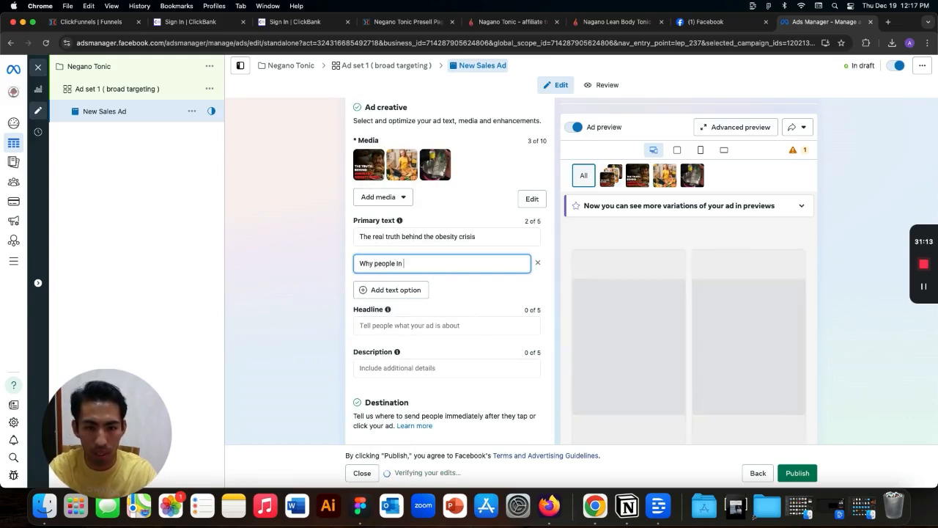
text(america struggle with obesity)
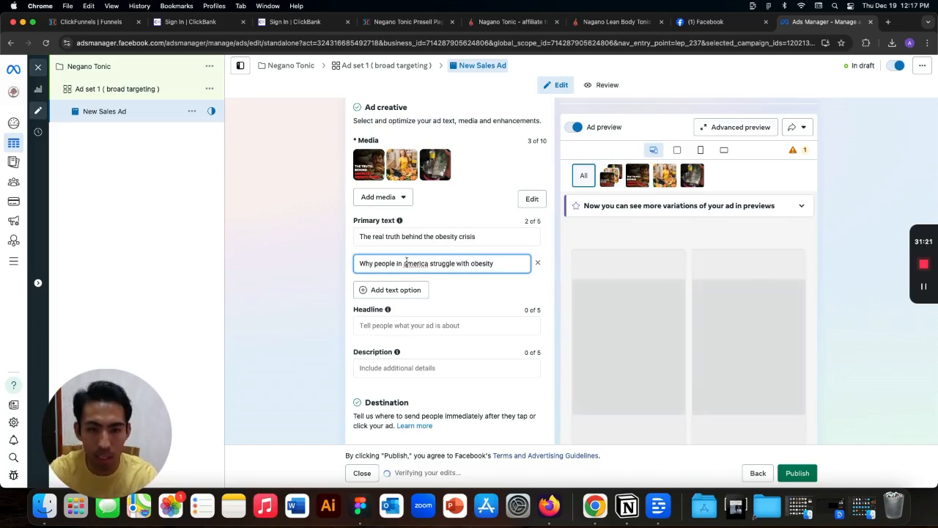
click(480, 294)
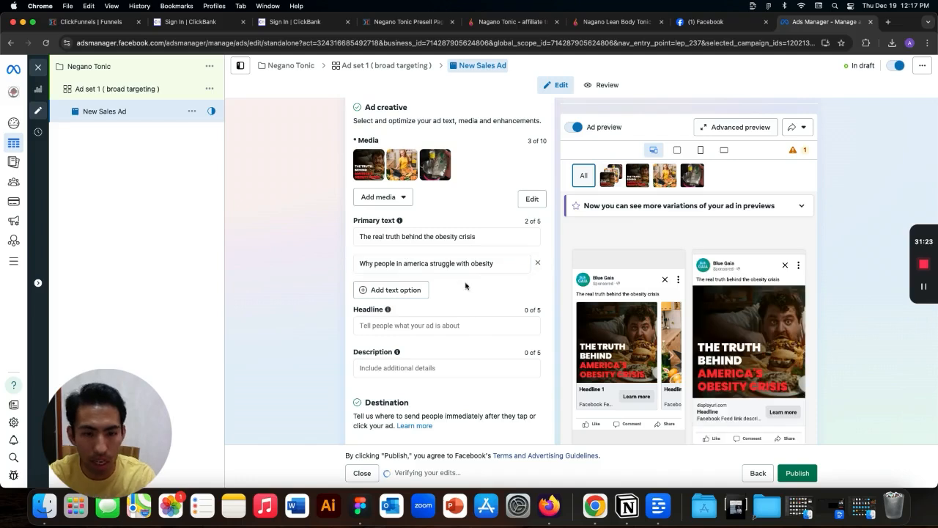
- Add a third primary text option reading "Why is no one talking about this"
click(409, 290)
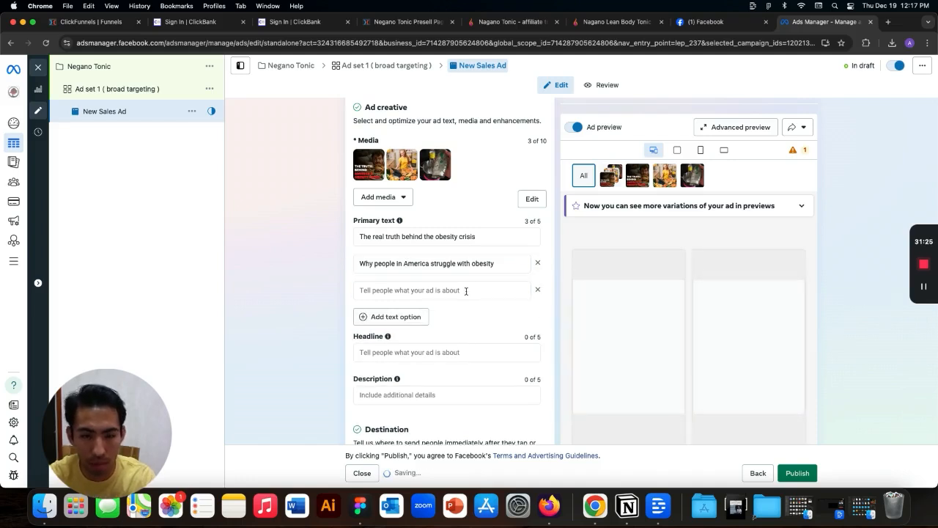
click(467, 291)
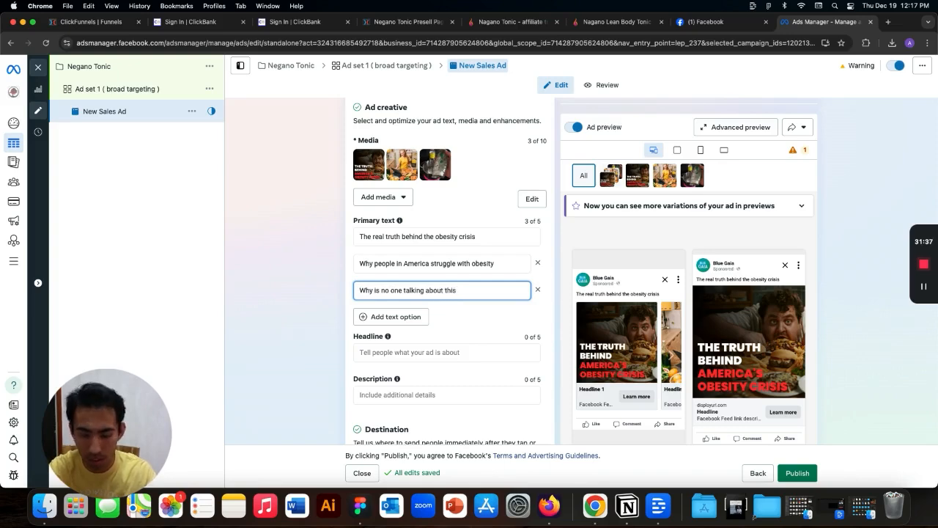
click(516, 321)
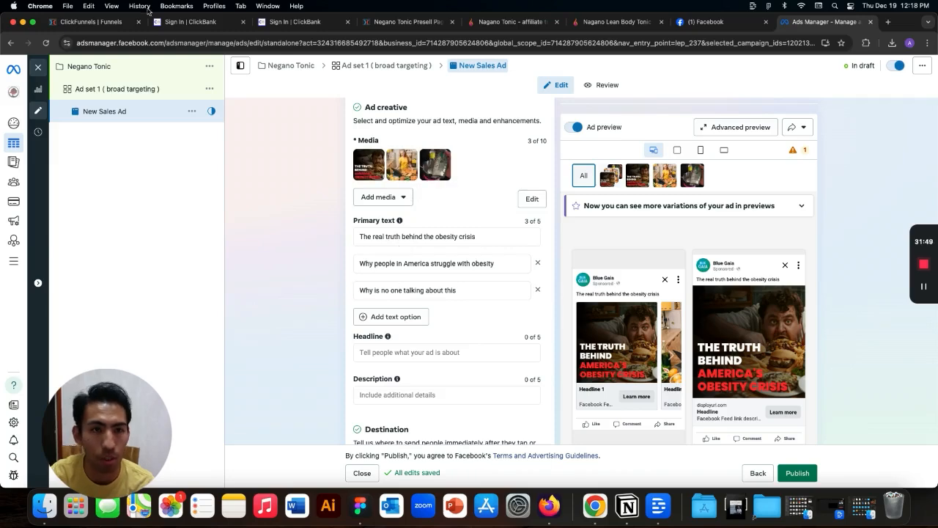
- Copy the presell page's sentence "Americans diet more than any other country, yet they're still the most obese in the western world."
click(400, 22)
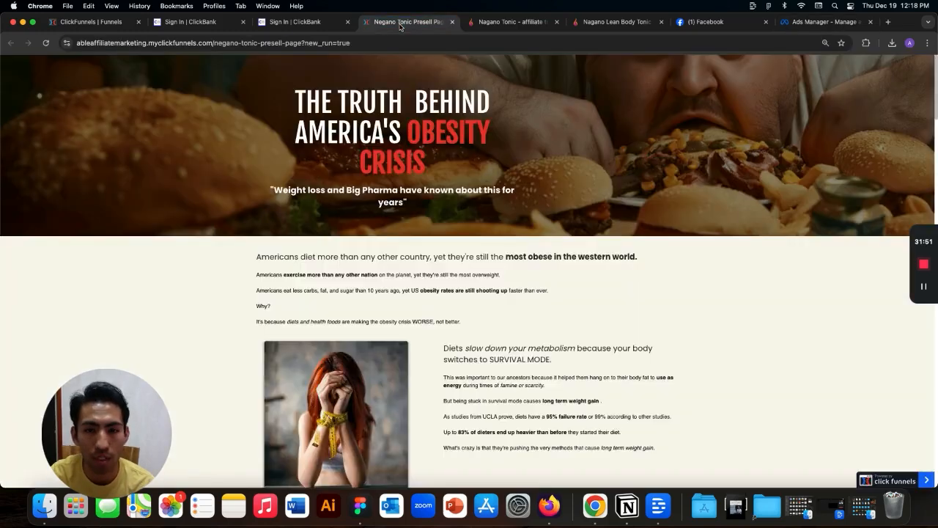
scroll(765, 293, down, 6)
scroll(765, 293, up, 4)
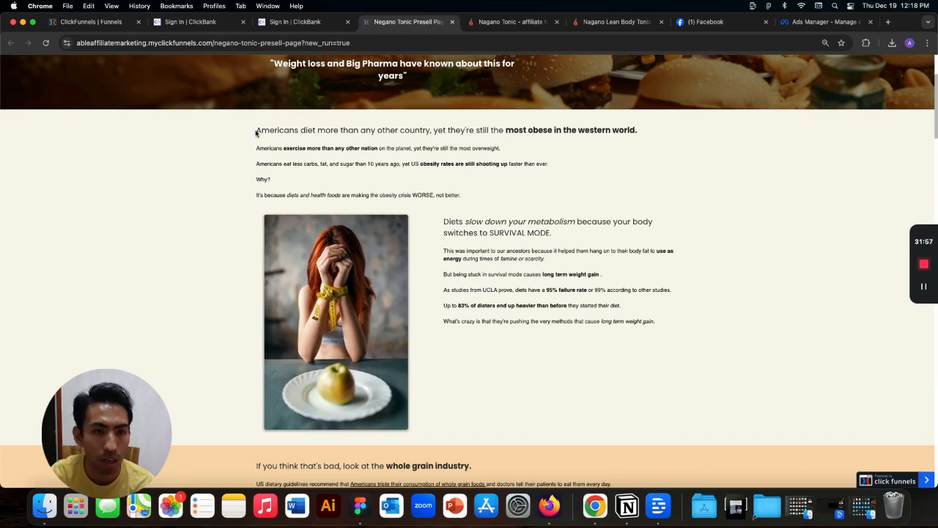
drag(256, 132, 624, 139)
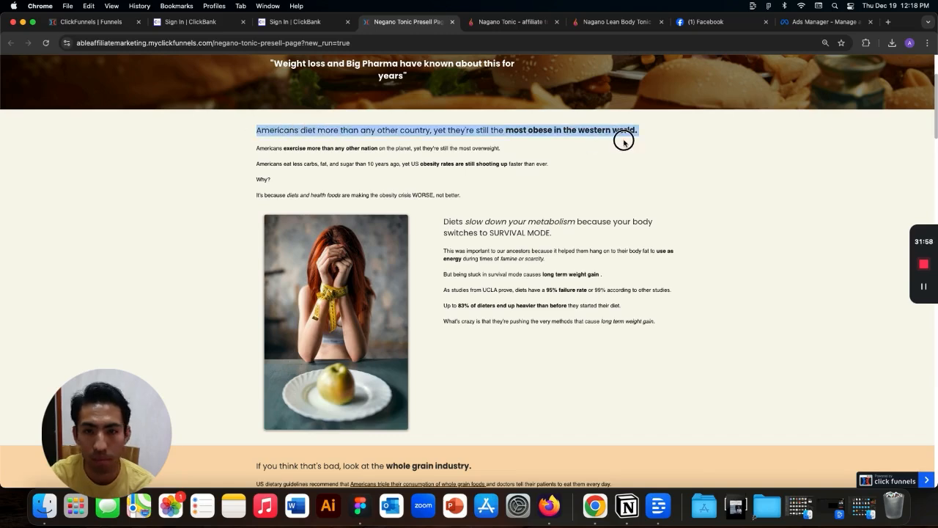
click(754, 180)
drag(258, 131, 649, 139)
key(super+c)
click(704, 163)
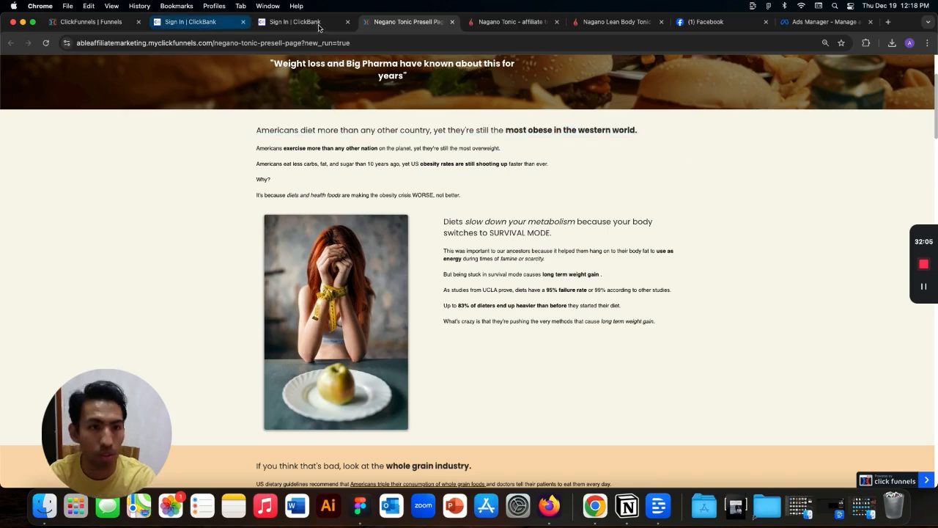
- Switch to Ads Manager and enter "Americans diet more than any other country, yet they're still the most obese in the western world." as the description
click(825, 21)
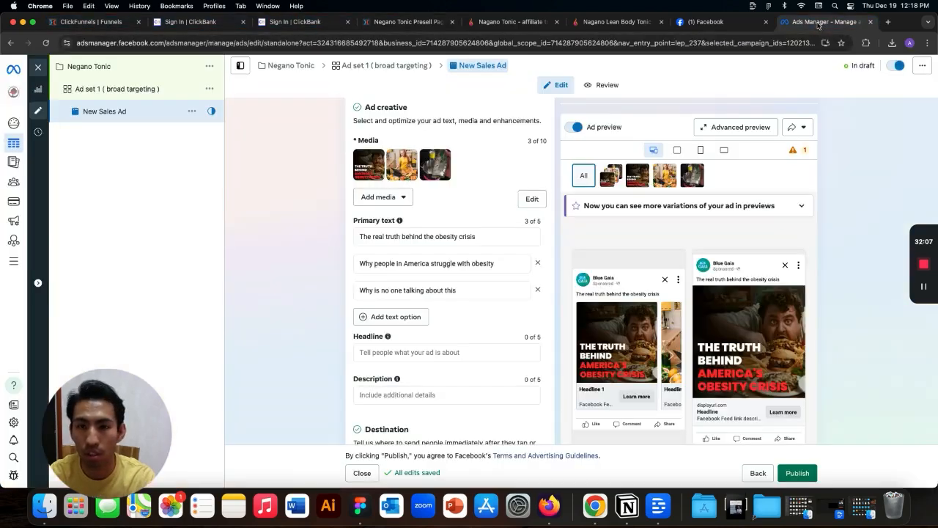
scroll(469, 337, down, 2)
scroll(466, 372, down, 2)
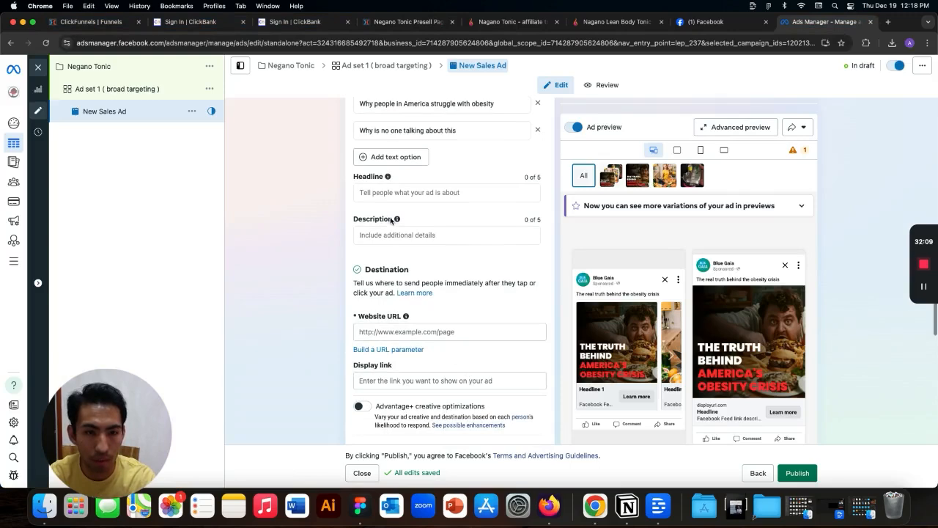
click(405, 234)
key(super+v)
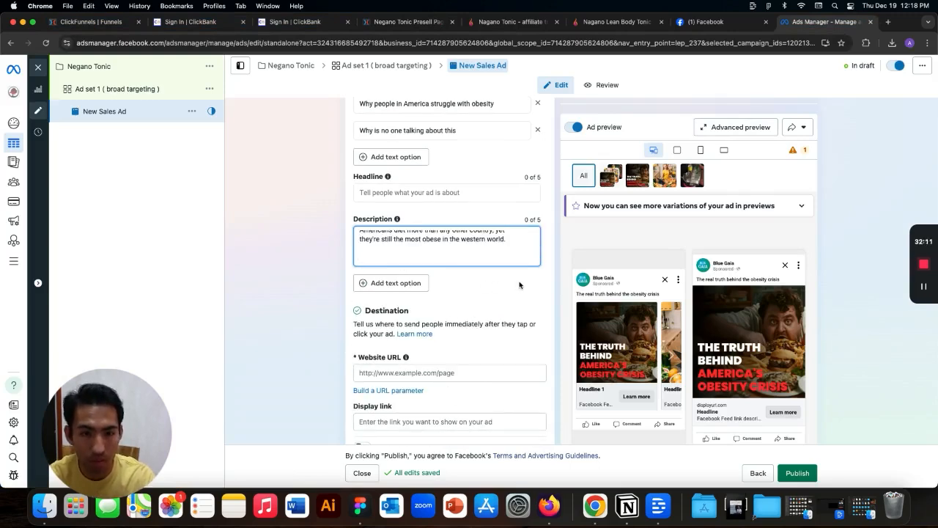
key(BackSpace)
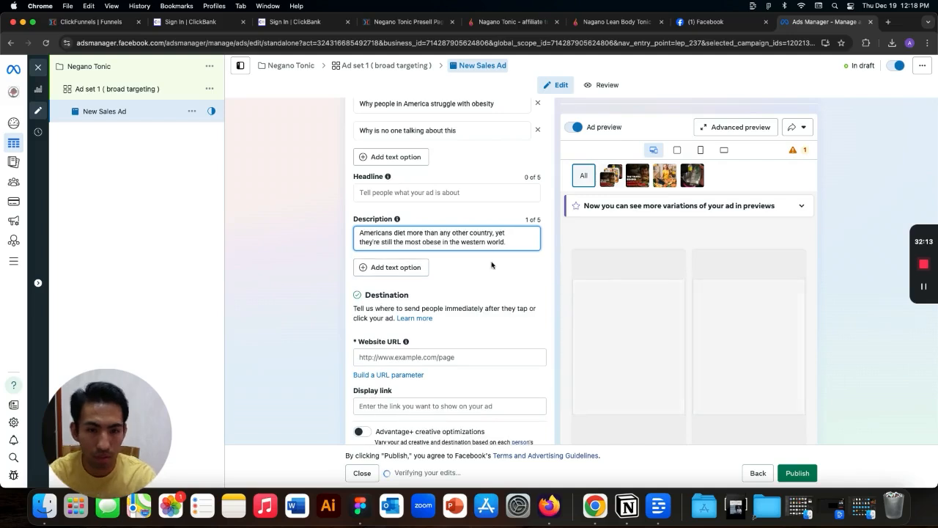
click(501, 275)
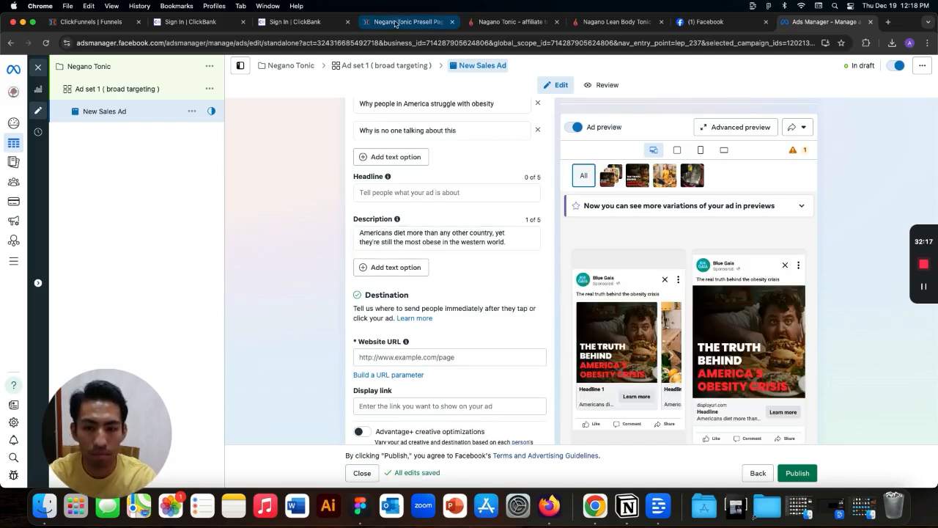
- Look through the Nagano Tonic presell page for a sentence that can serve as the ad's headline
click(358, 26)
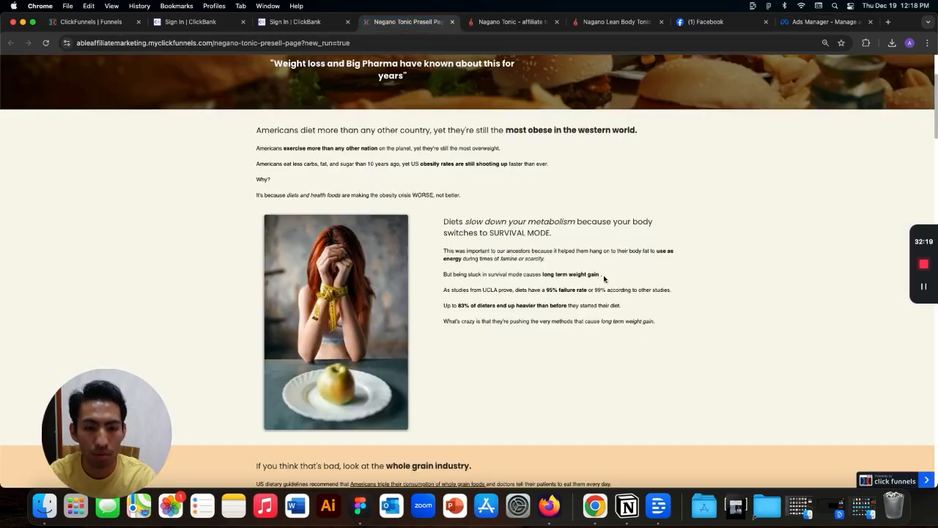
scroll(656, 356, down, 5)
scroll(655, 354, down, 2)
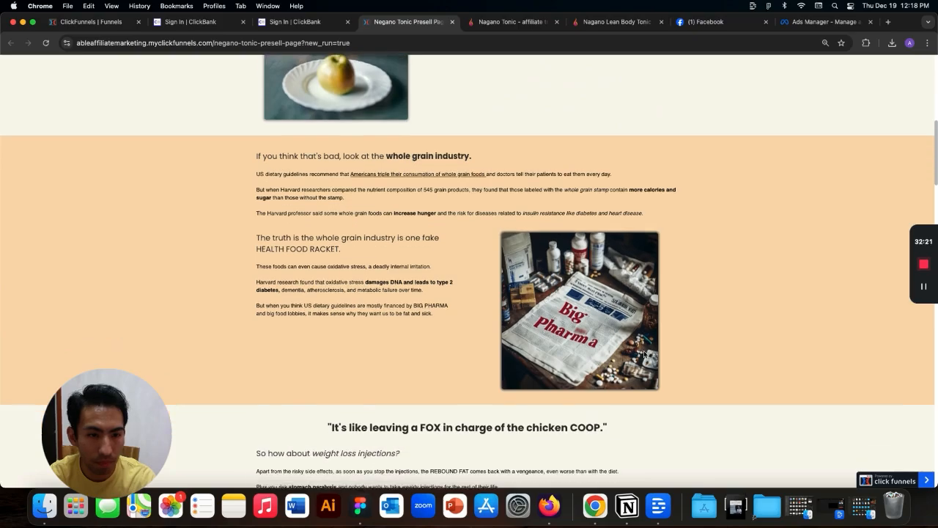
scroll(398, 348, down, 2)
scroll(398, 348, down, 5)
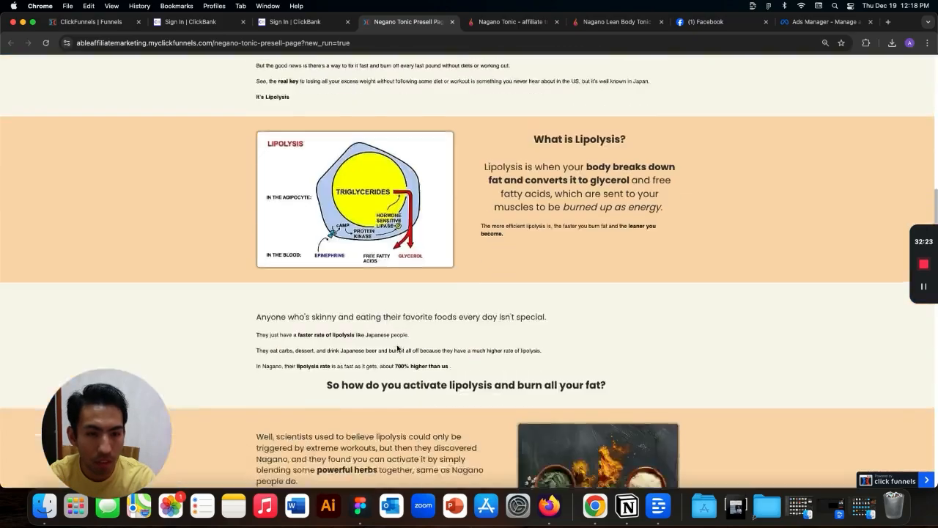
scroll(398, 350, up, 2)
scroll(398, 351, down, 5)
scroll(398, 348, up, 1)
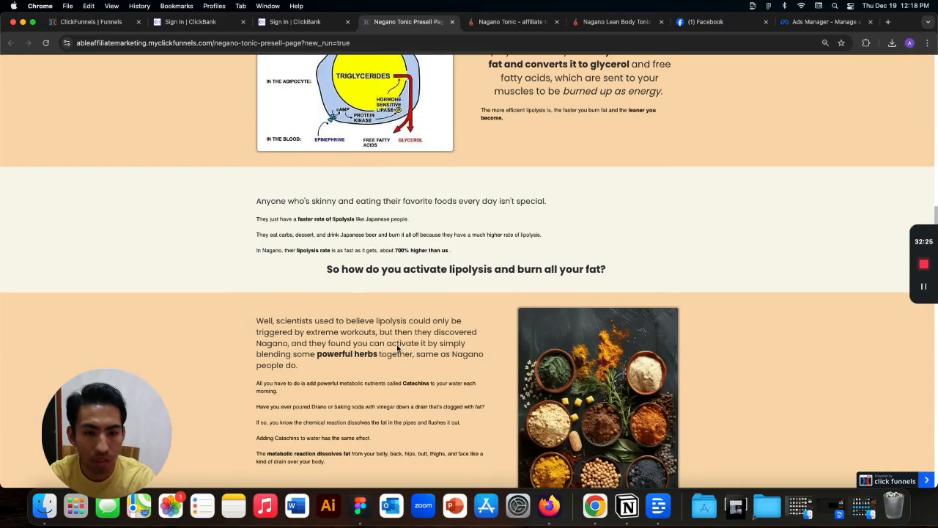
scroll(397, 349, up, 10)
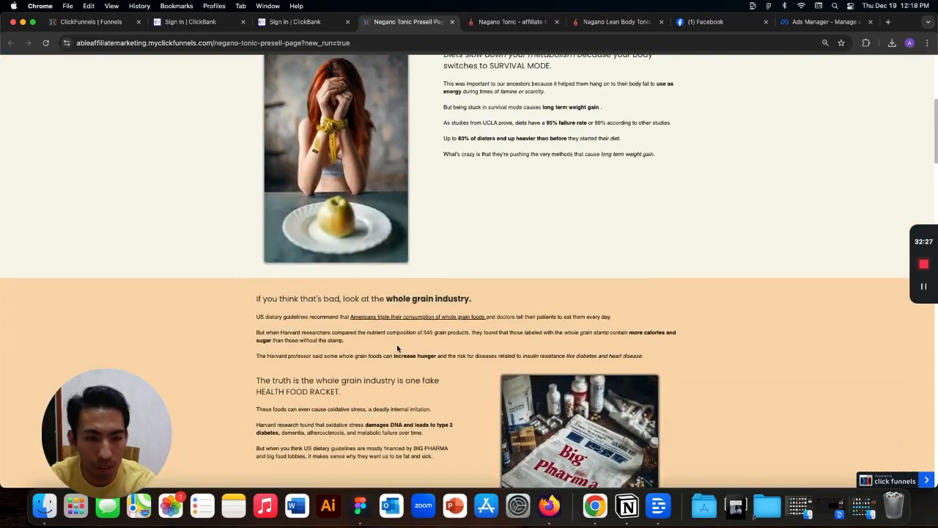
scroll(397, 348, up, 5)
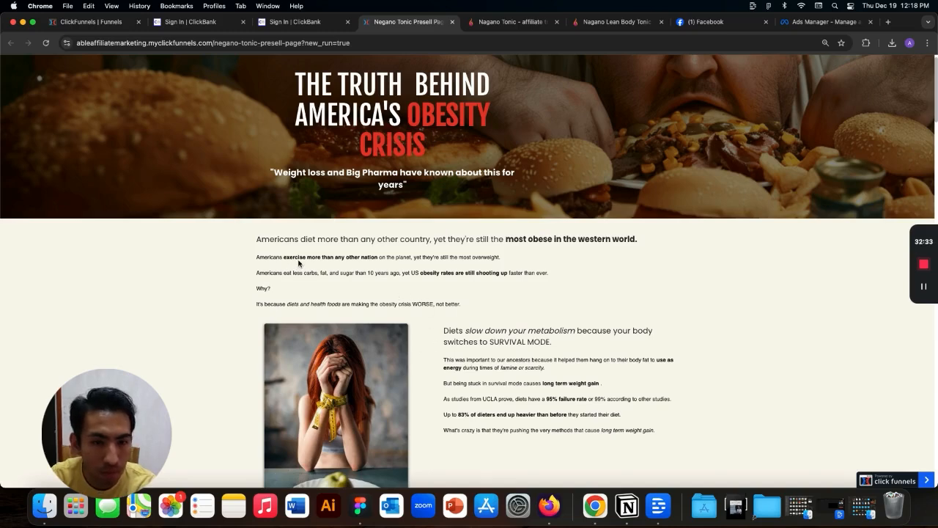
- Copy the presell page's phrase "US obesity rates are still shooting up faster than ever."
drag(410, 272, 562, 272)
click(500, 279)
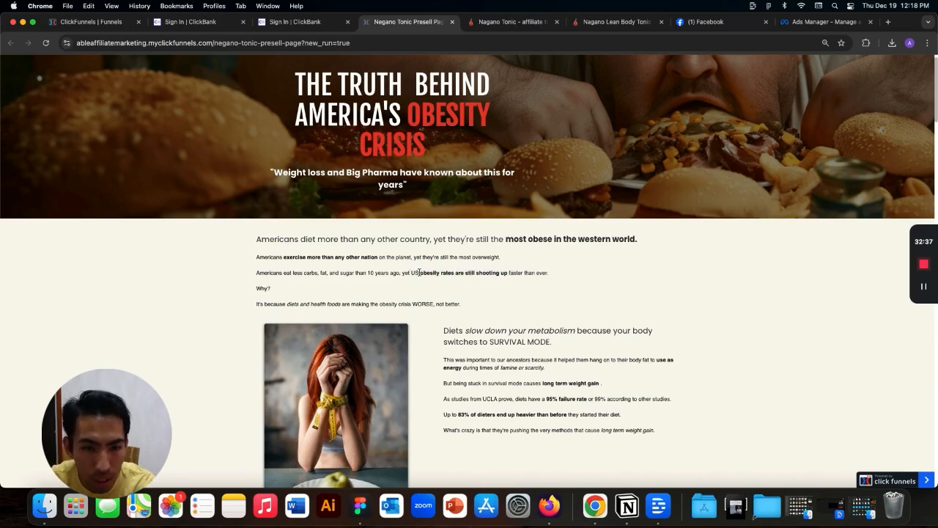
drag(411, 272, 609, 279)
key(super+c)
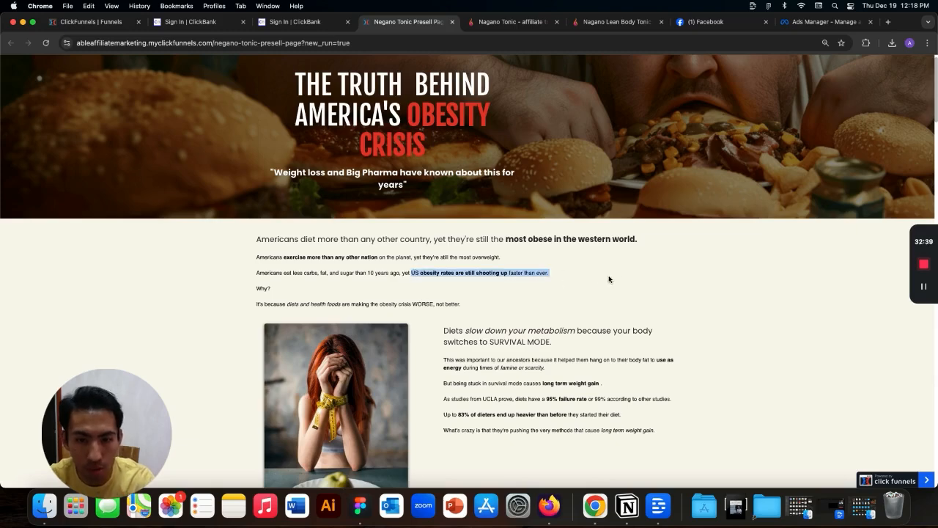
click(616, 264)
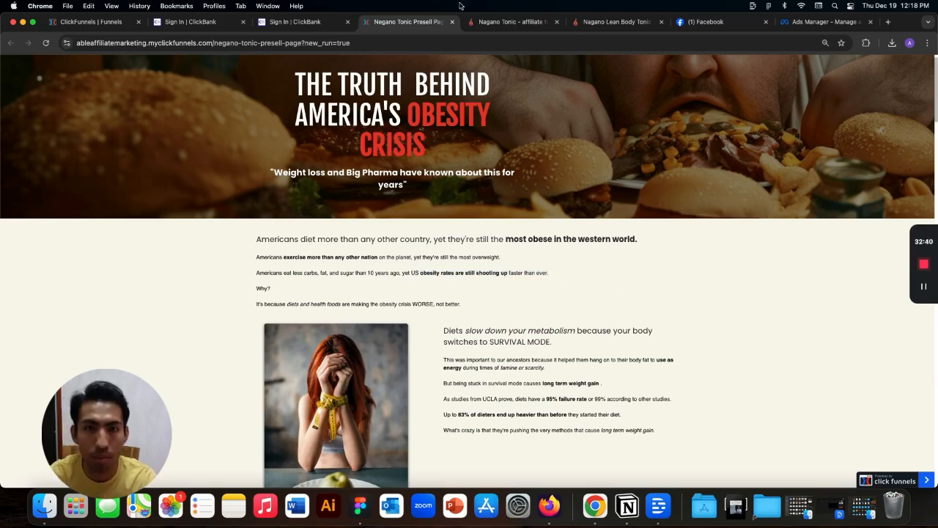
- Enter "US obesity rates are still shooting up faster than ever." as the headline of the ad in Ads Manager
click(827, 22)
click(398, 193)
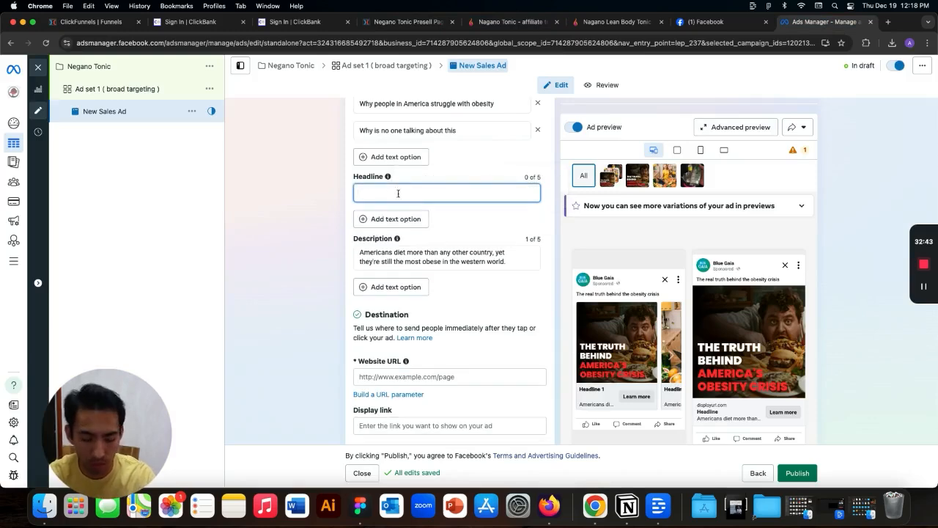
key(super+v)
key(BackSpace)
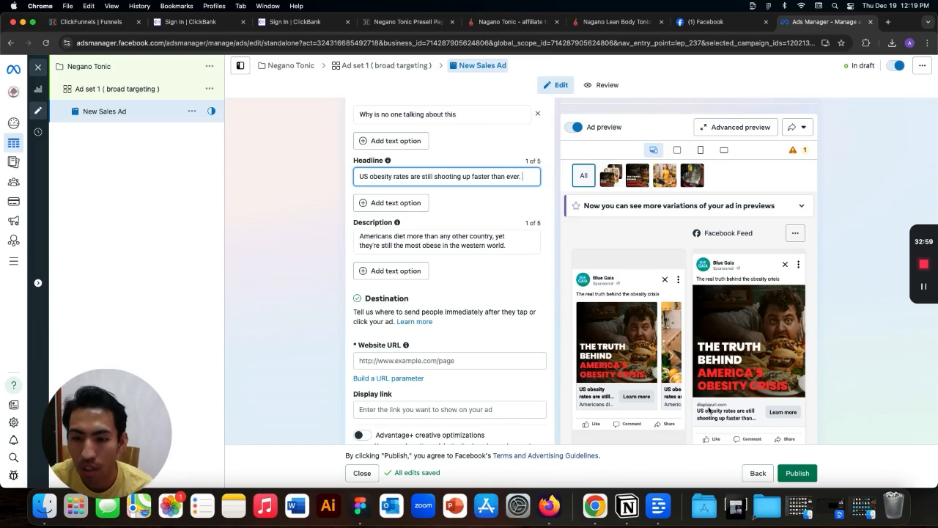
- Switch to the Figma board and open the presell page link above the funnel diagram in the browser
scroll(542, 345, down, 5)
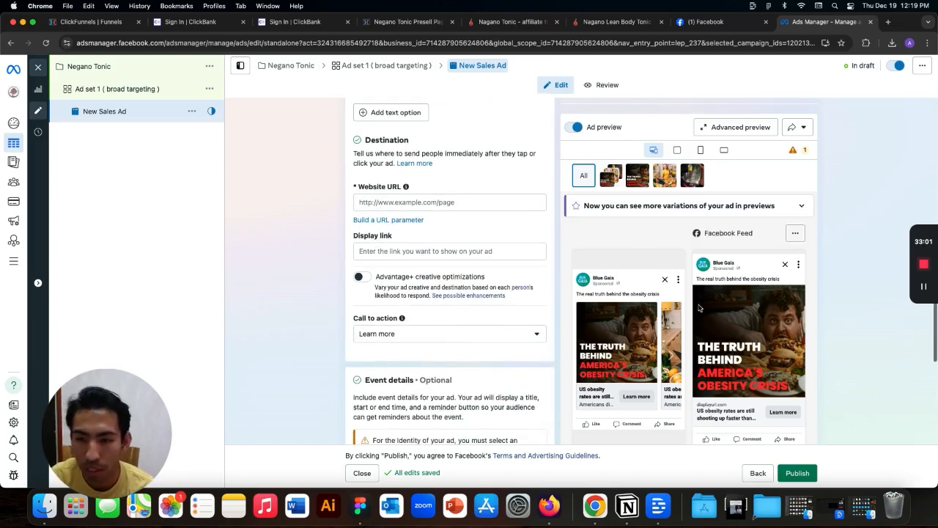
scroll(555, 351, up, 1)
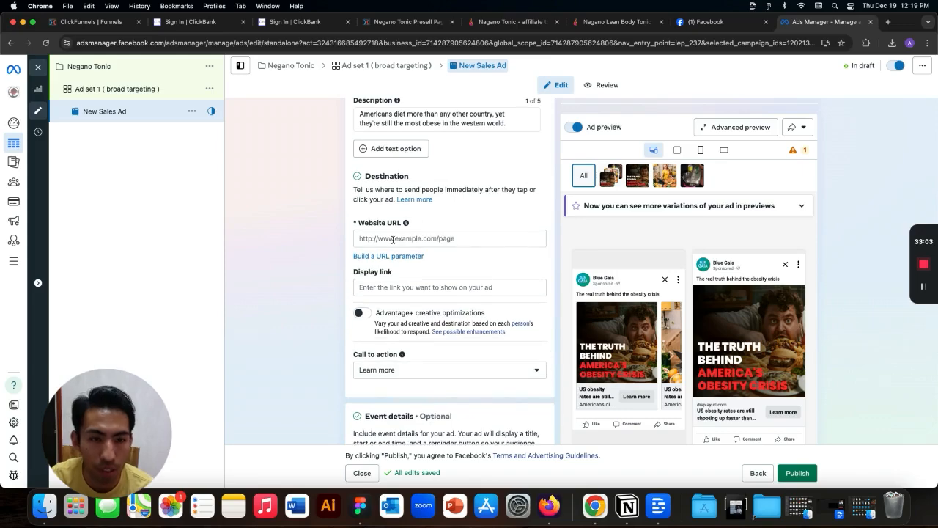
key(ctrl+Up)
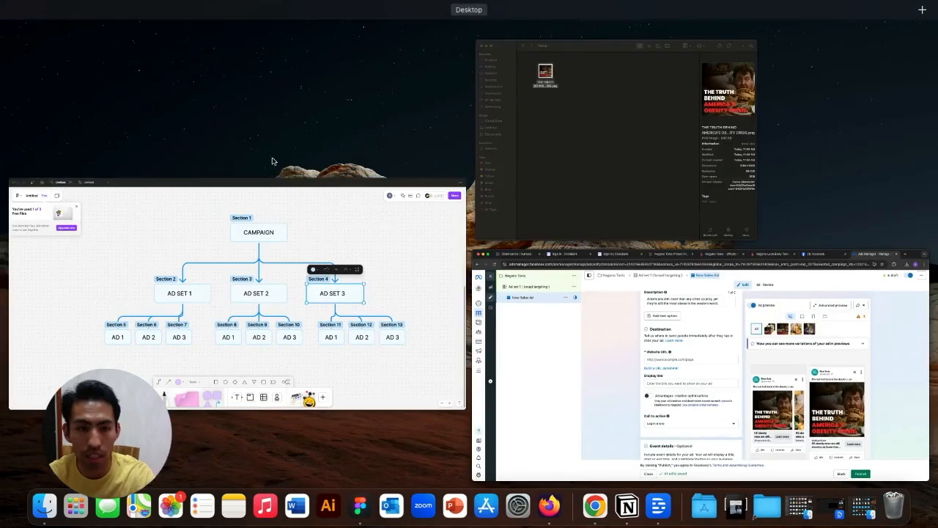
click(384, 218)
scroll(571, 252, up, 10)
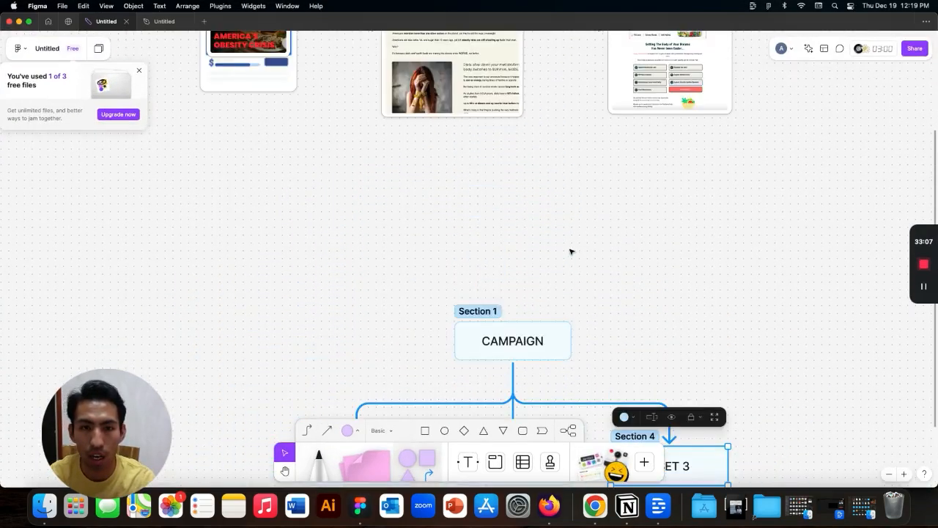
scroll(568, 251, down, 2)
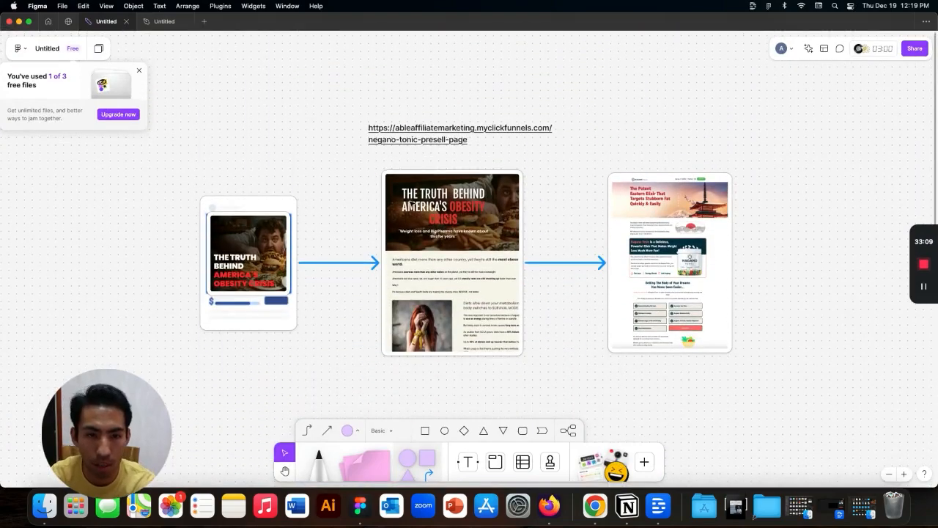
double_click(460, 140)
click(461, 140)
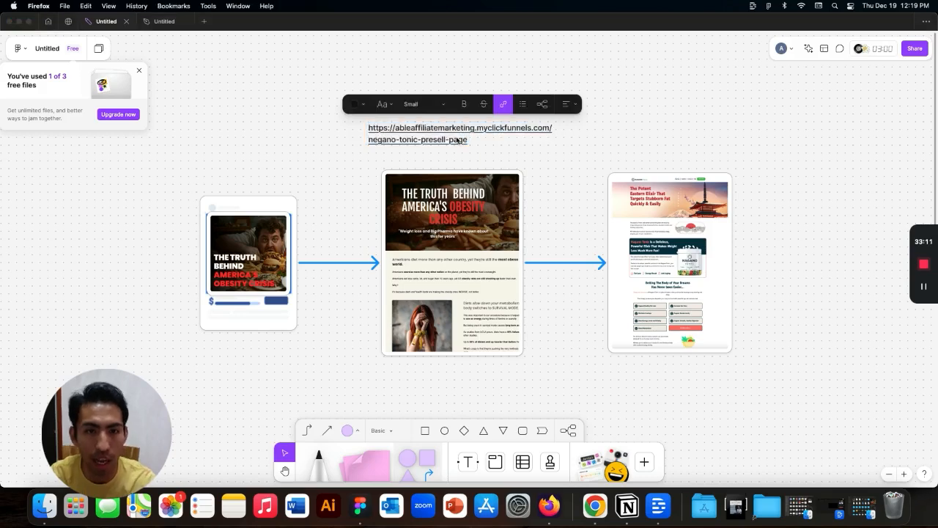
click(185, 57)
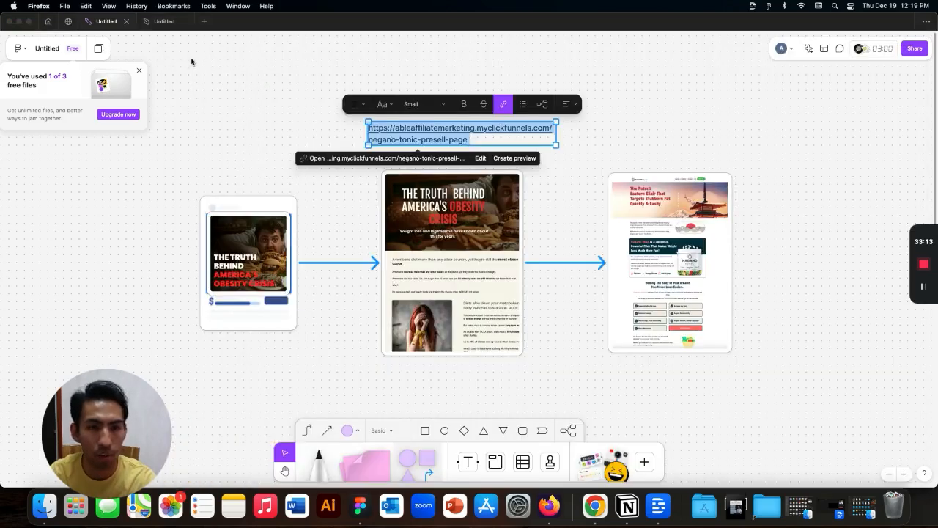
click(474, 139)
double_click(457, 140)
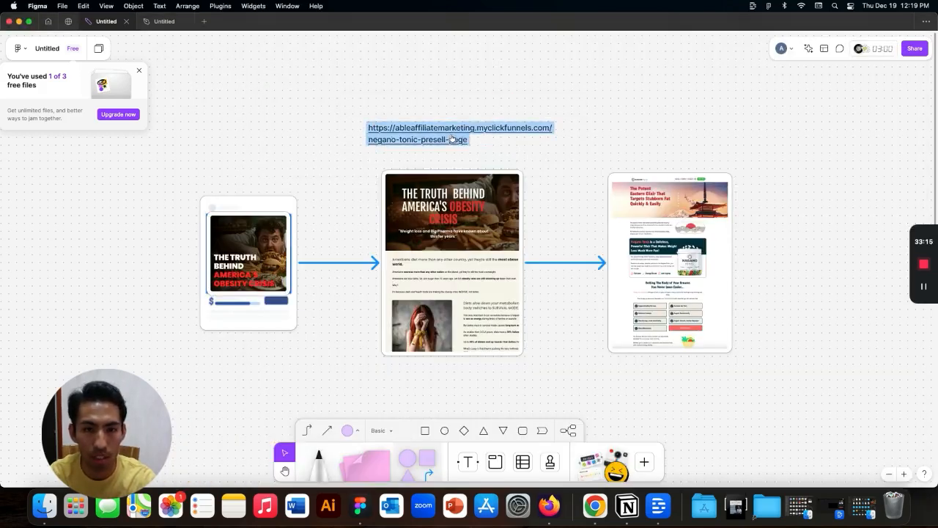
click(457, 140)
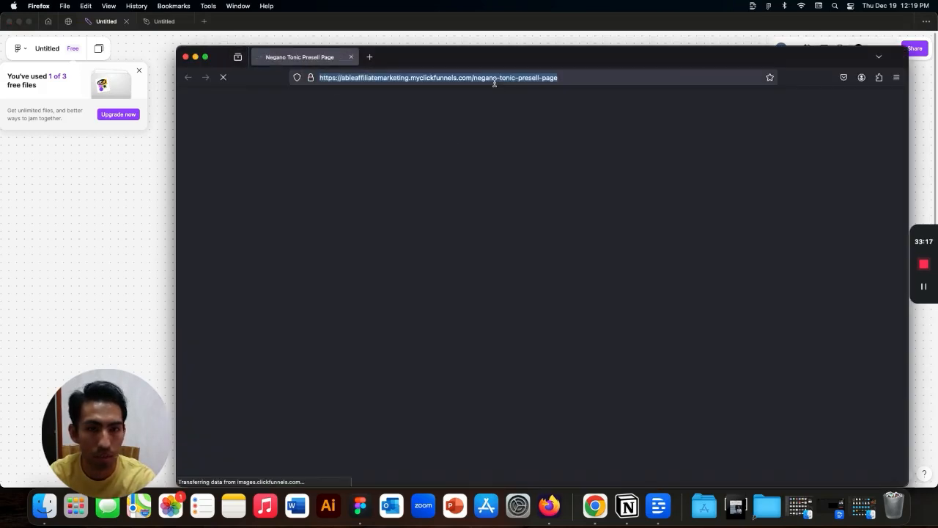
- Copy the presell page's full web address and close the Firefox window
click(494, 82)
key(super+c)
click(185, 56)
key(ctrl+Up)
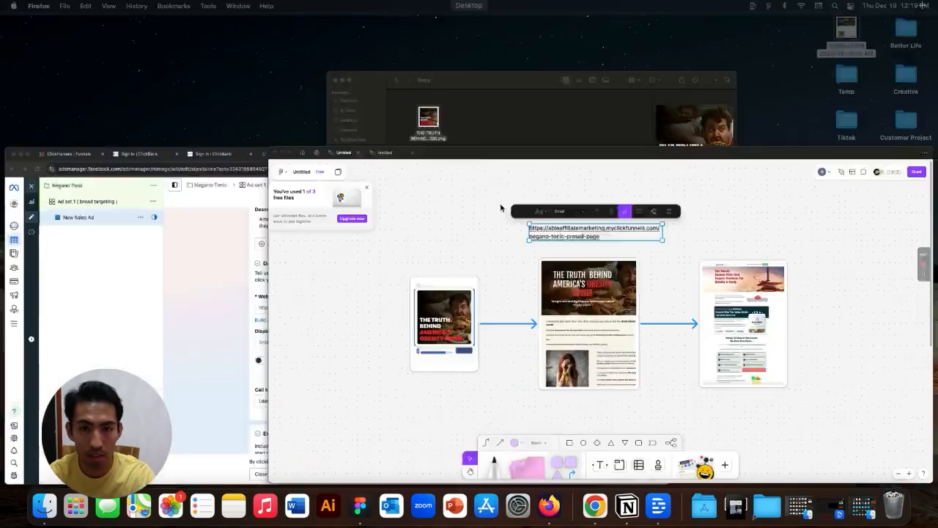
click(437, 331)
click(411, 239)
key(super+v)
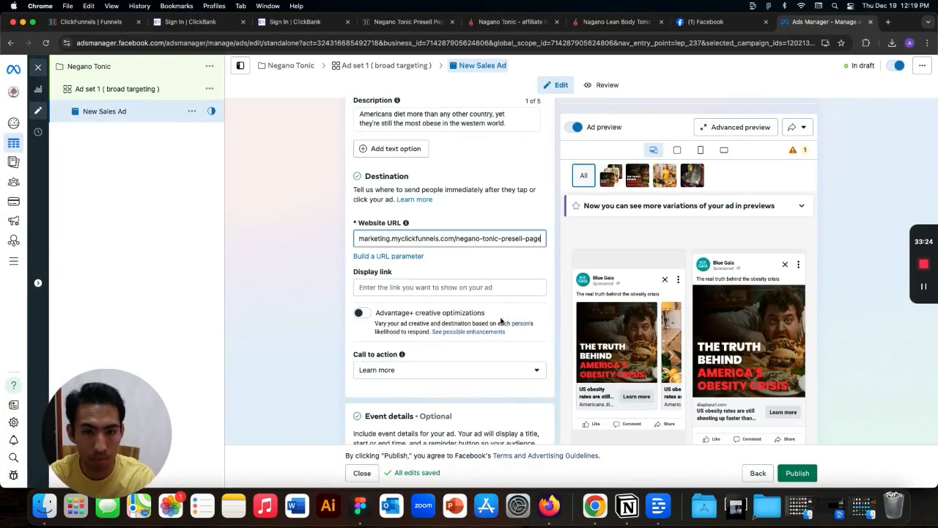
click(548, 275)
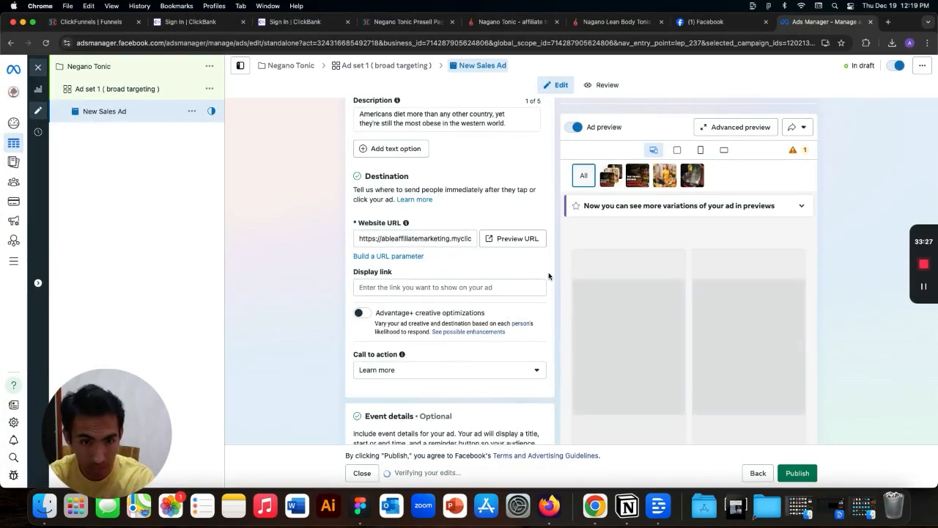
scroll(550, 279, down, 4)
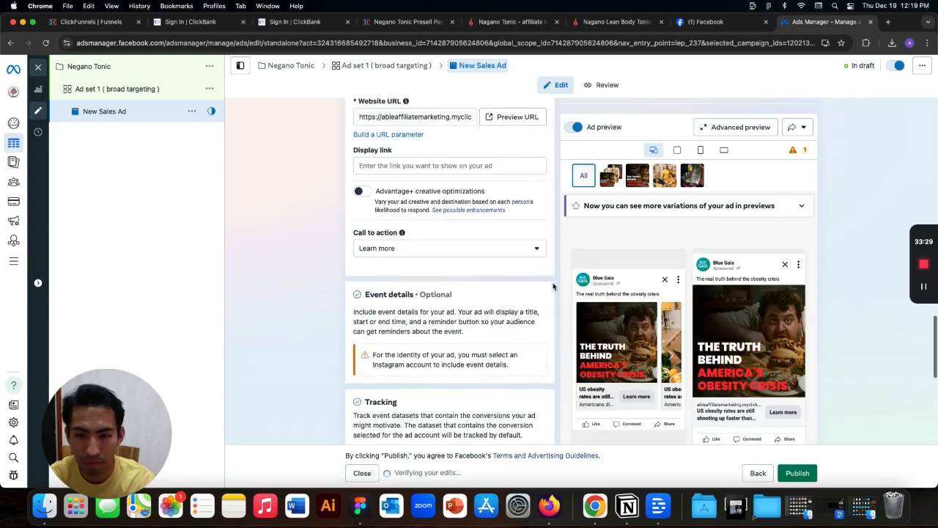
scroll(553, 286, up, 2)
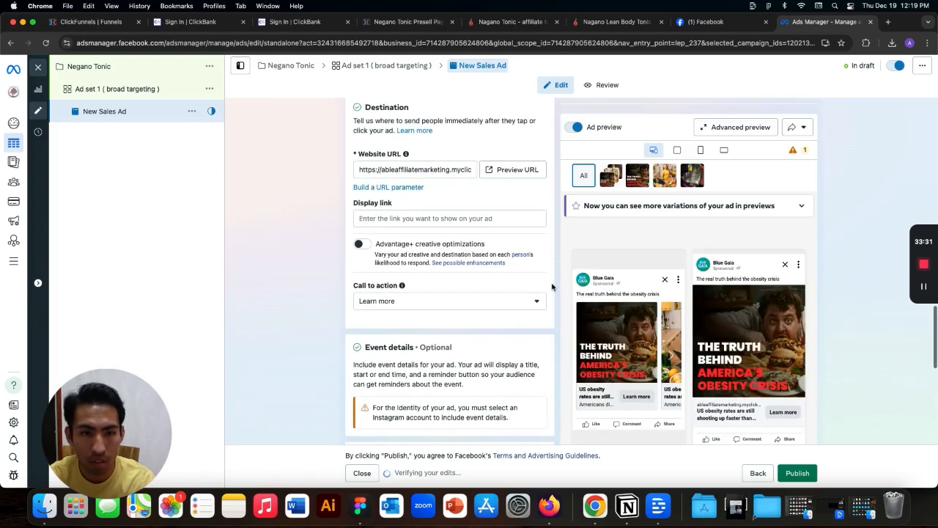
click(413, 216)
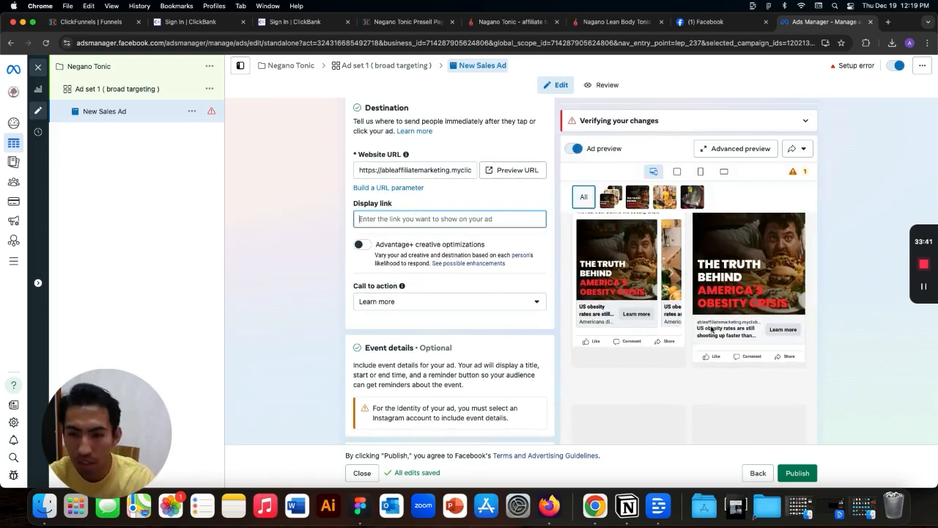
text(www.bioremediesreview.com)
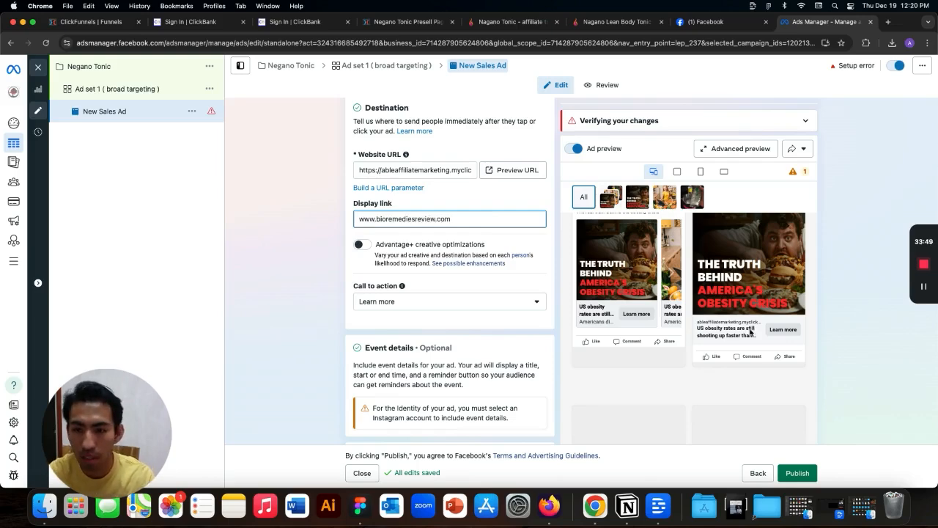
click(828, 354)
scroll(469, 287, down, 1)
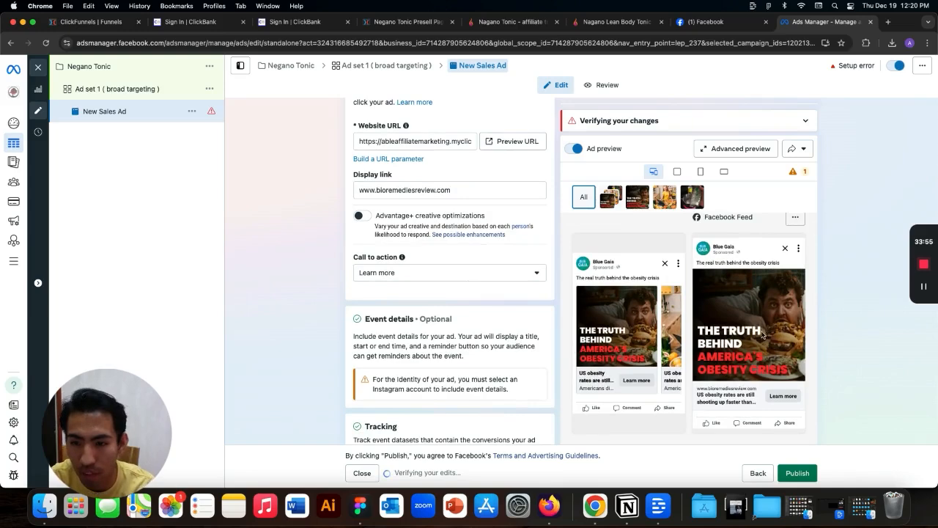
- Review the ad's media, primary text options, headline and description in the ad creative section
scroll(413, 314, up, 10)
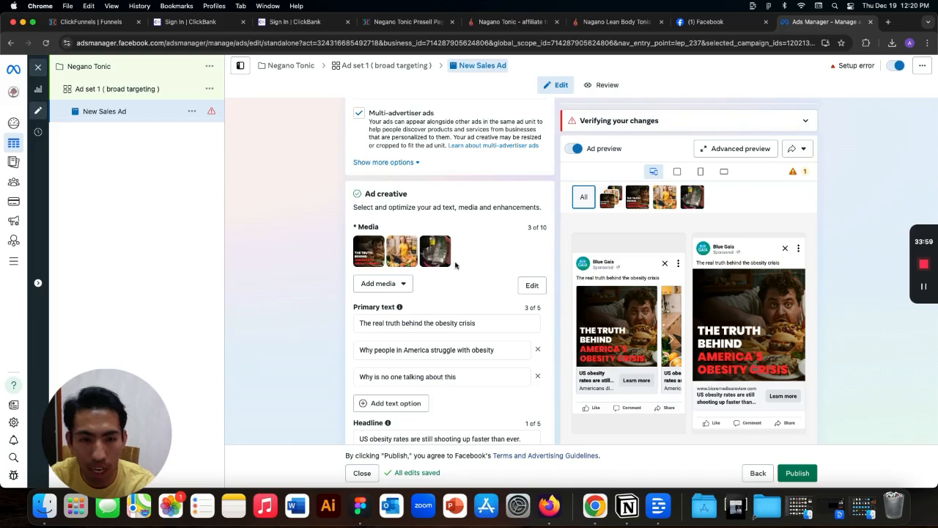
scroll(405, 317, down, 1)
scroll(406, 316, down, 3)
scroll(405, 270, down, 4)
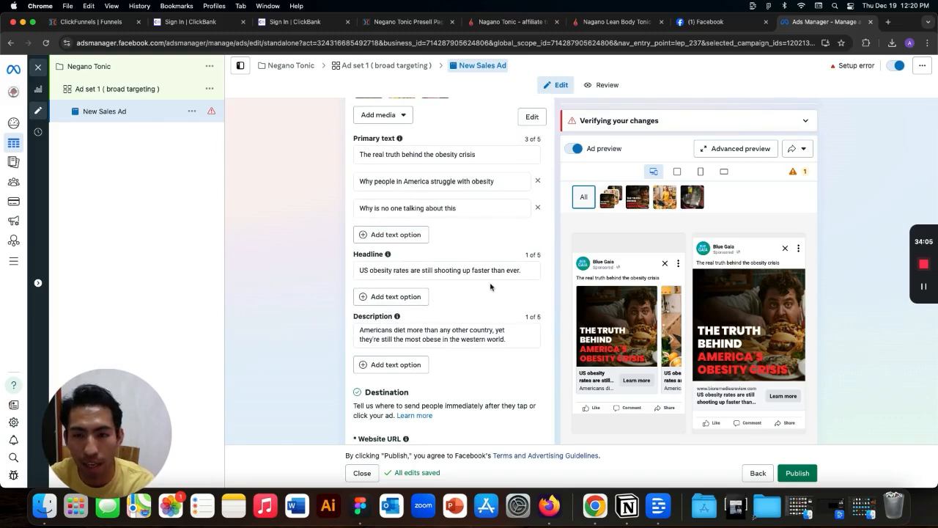
- Review the ad's text options, destination, call to action and tracking settings, including the Health Pixel dataset
scroll(491, 286, down, 1)
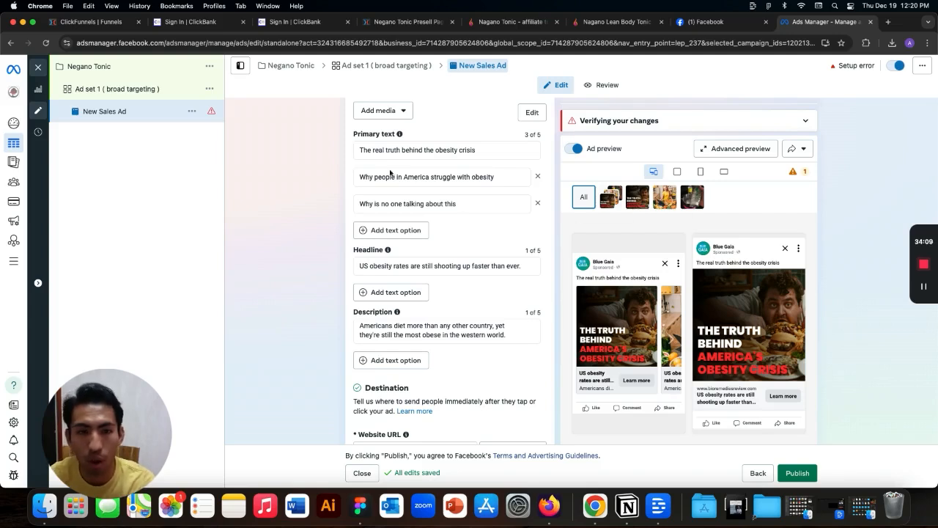
scroll(456, 282, up, 3)
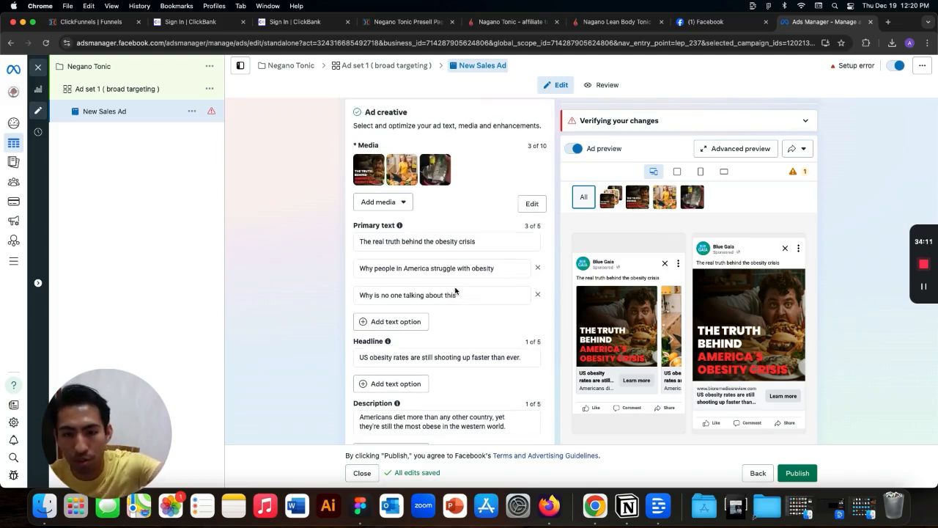
scroll(455, 291, down, 2)
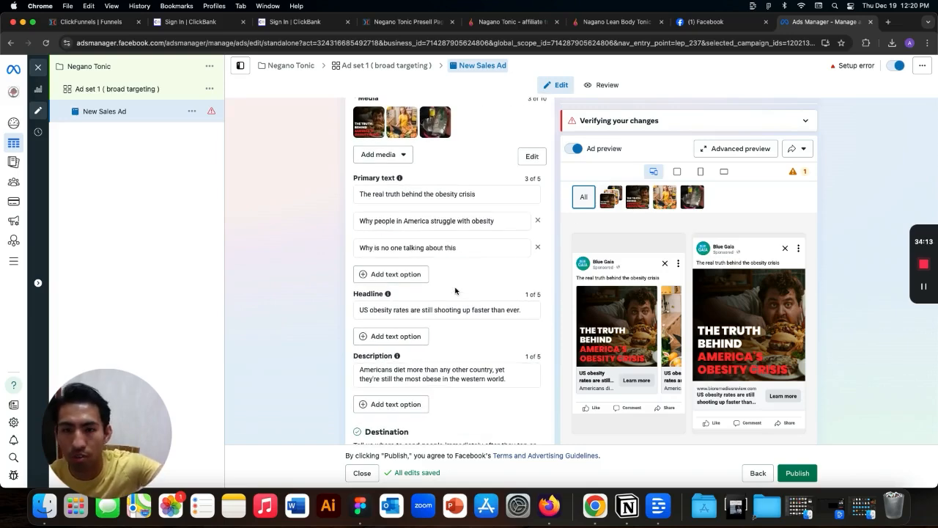
scroll(455, 291, down, 10)
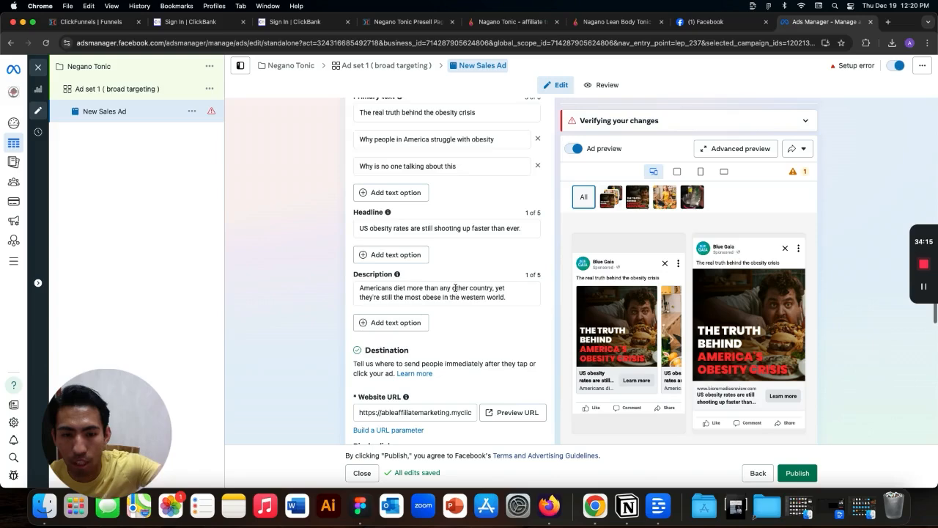
scroll(455, 291, down, 2)
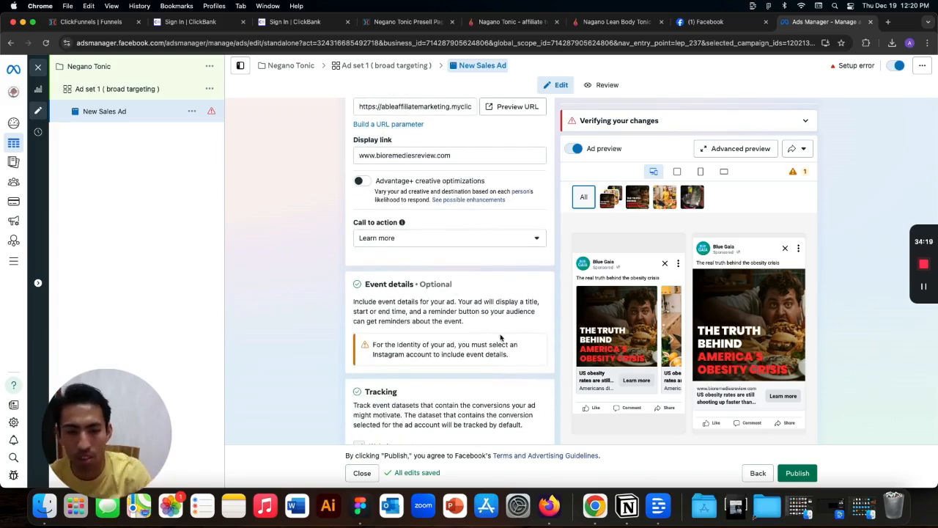
scroll(500, 334, down, 10)
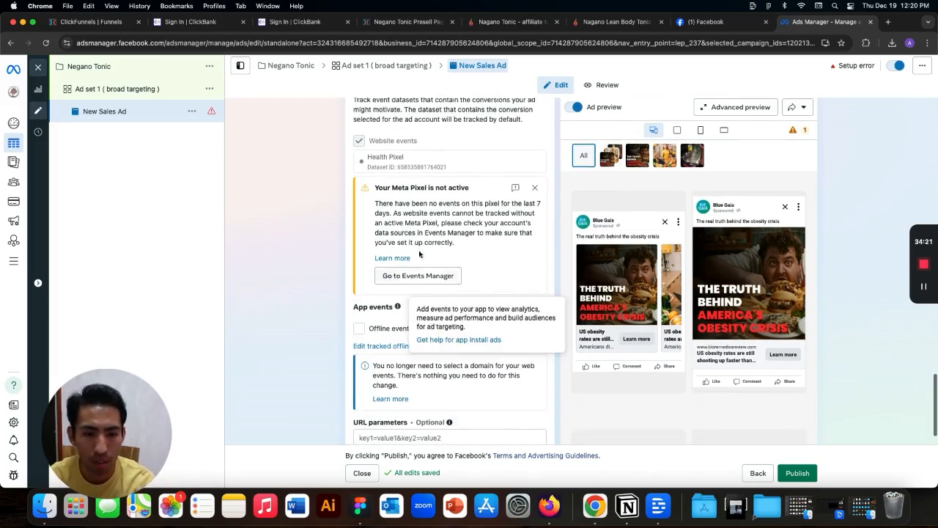
scroll(496, 386, down, 1)
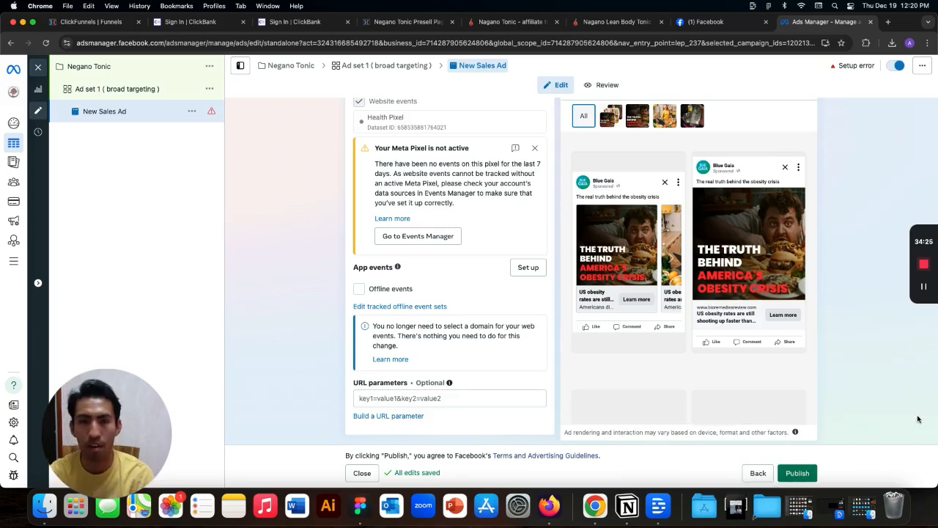
scroll(916, 418, up, 15)
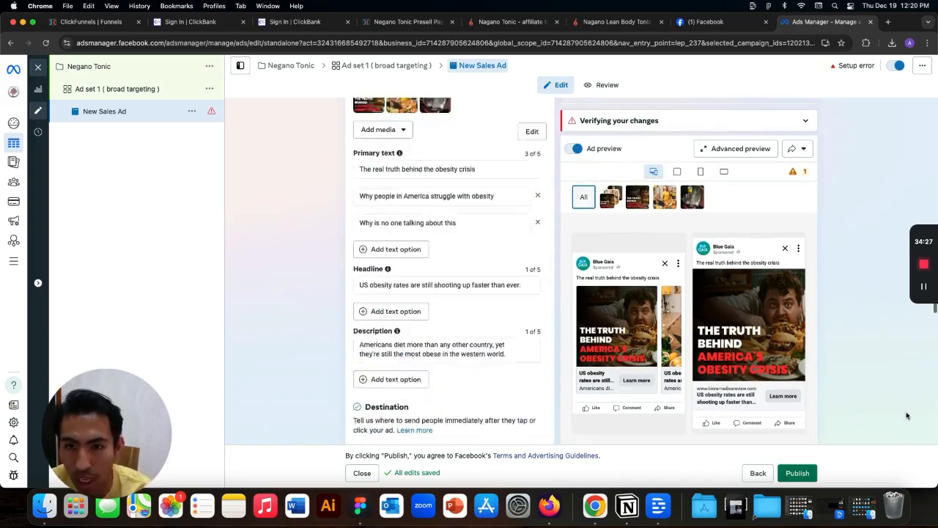
scroll(906, 415, up, 10)
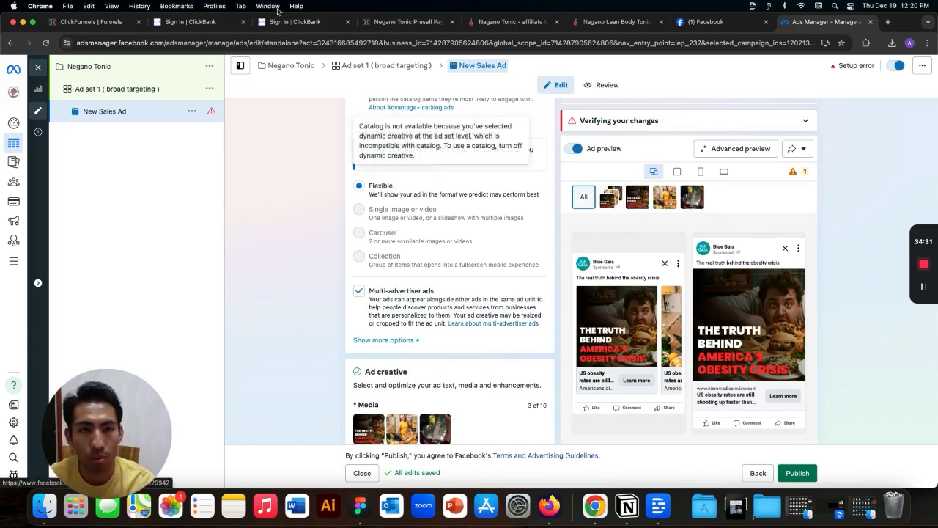
- Switch to the Negano Tonic presell page and examine its ingredient list, references, disclaimer and header
key(super+4)
scroll(741, 303, down, 20)
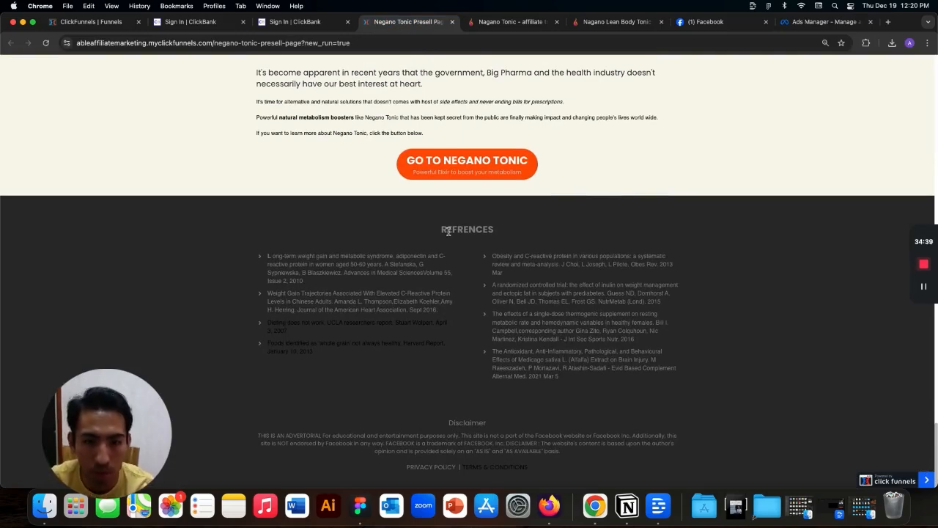
scroll(582, 410, up, 10)
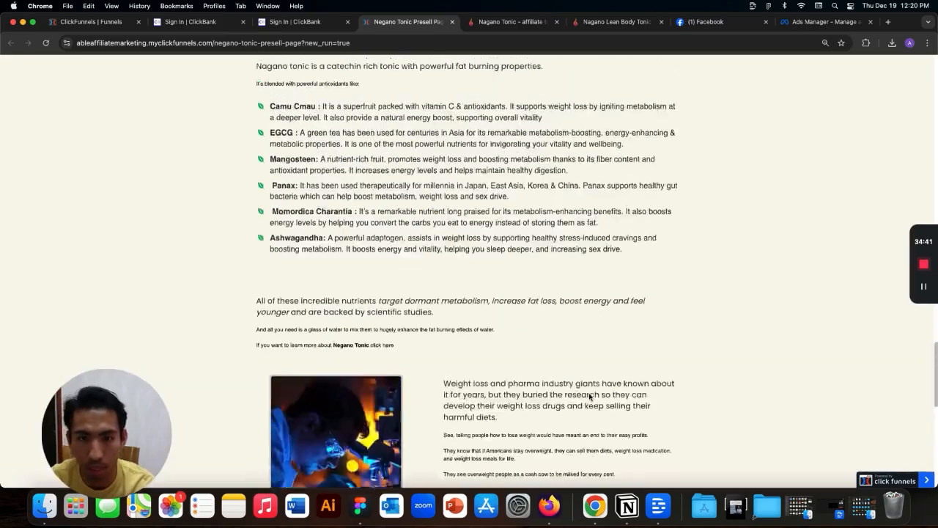
scroll(589, 393, down, 10)
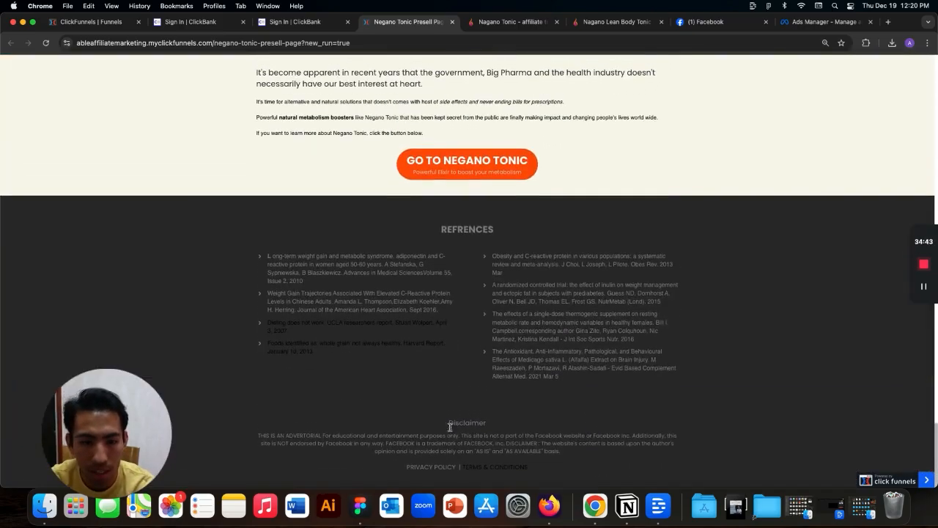
scroll(558, 447, up, 20)
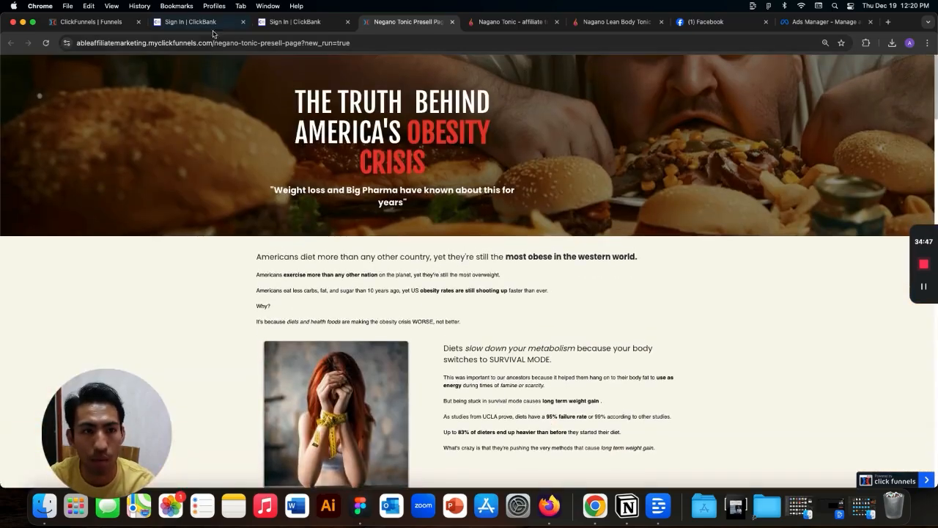
- Return to the New Sales Ad in Ads Manager and check its identity, format, creative, destination and feed previews
click(700, 22)
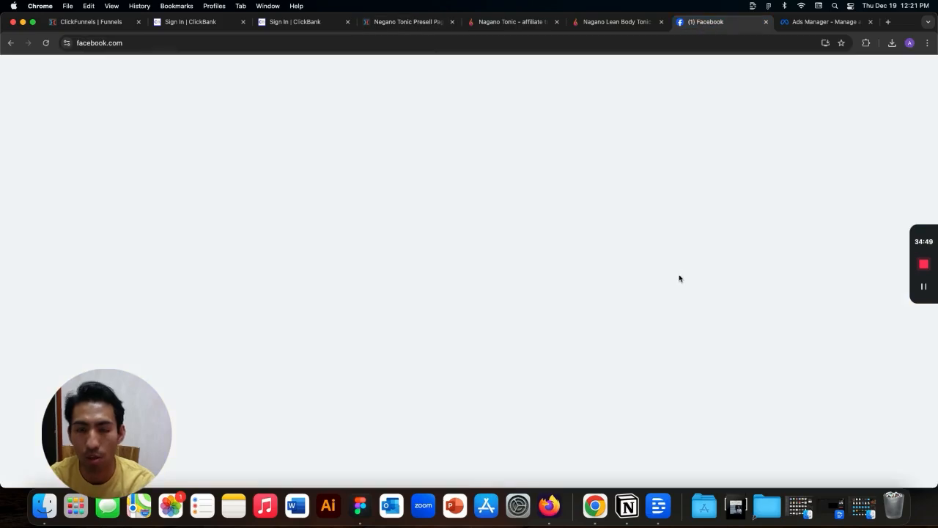
key(ctrl+Tab)
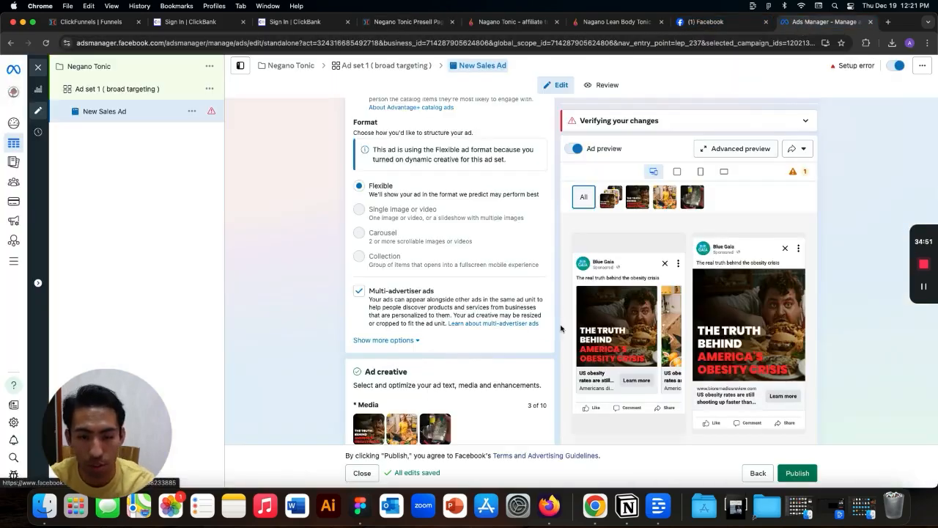
scroll(444, 329, up, 10)
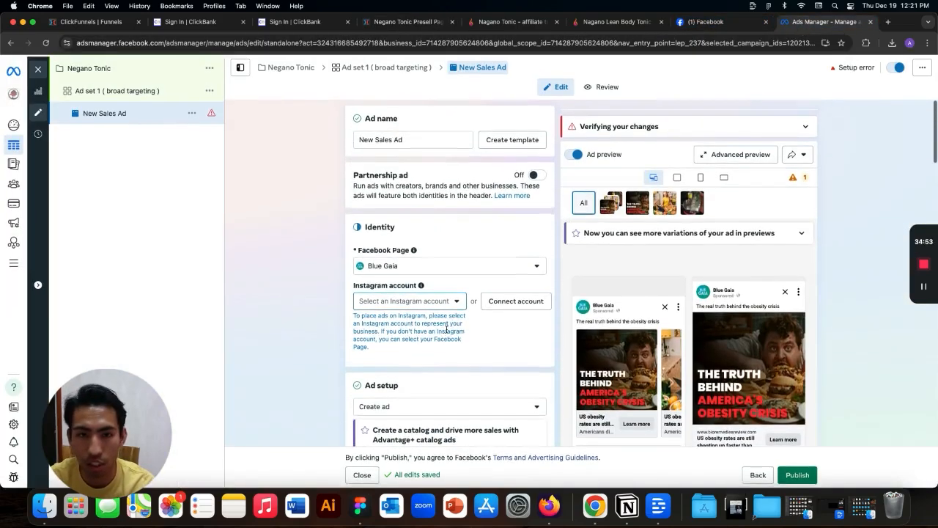
scroll(449, 332, down, 15)
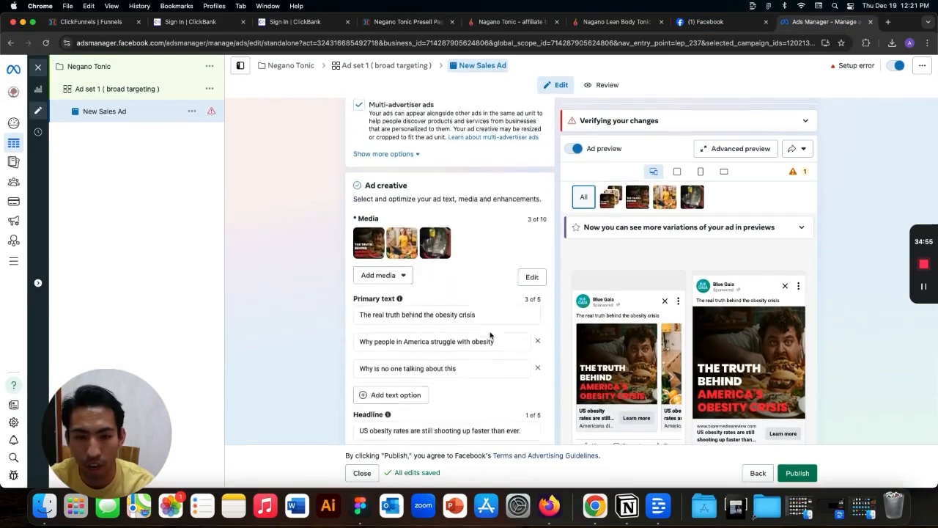
scroll(485, 337, down, 2)
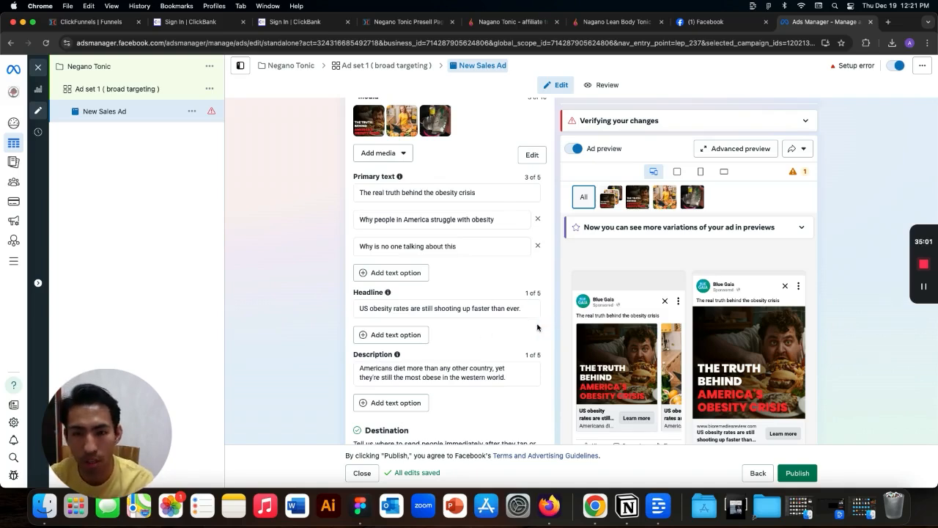
scroll(537, 328, down, 5)
scroll(533, 325, up, 4)
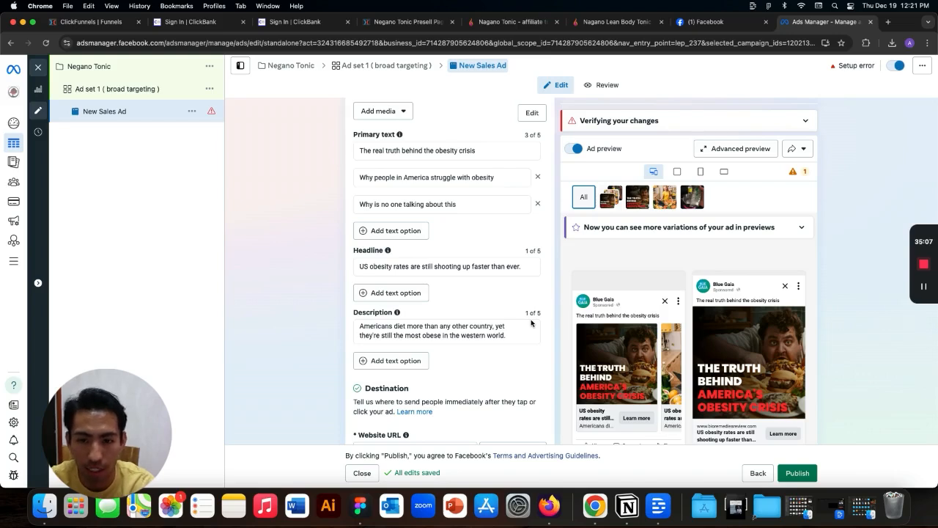
scroll(558, 338, down, 6)
scroll(756, 342, down, 1)
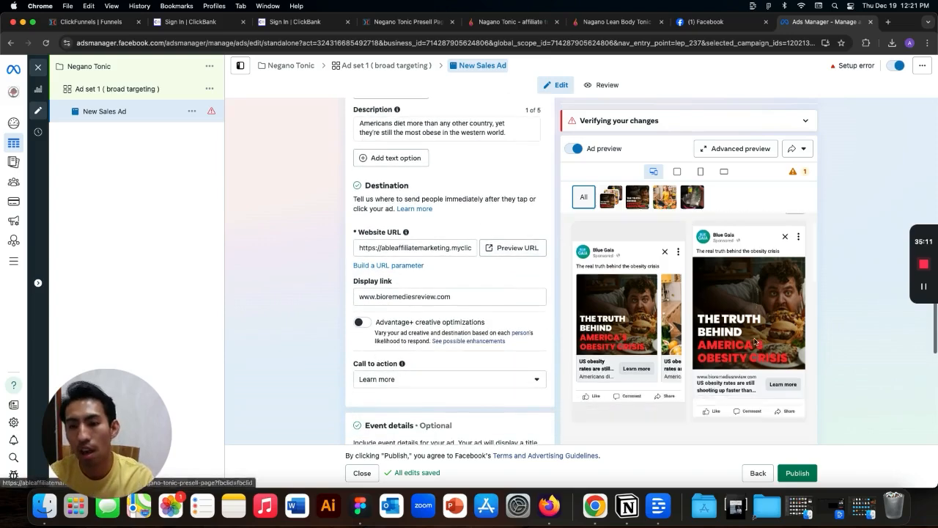
scroll(856, 286, up, 3)
scroll(856, 284, up, 6)
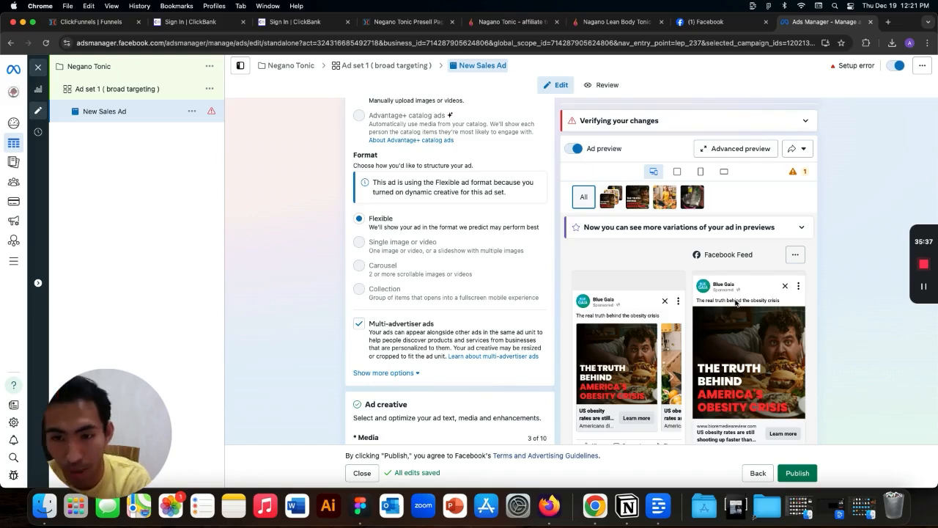
- Open zoomnetspages.com/store in a new tab and examine the individually sold presell pages under Top Offers on ClickBank
key(super+t)
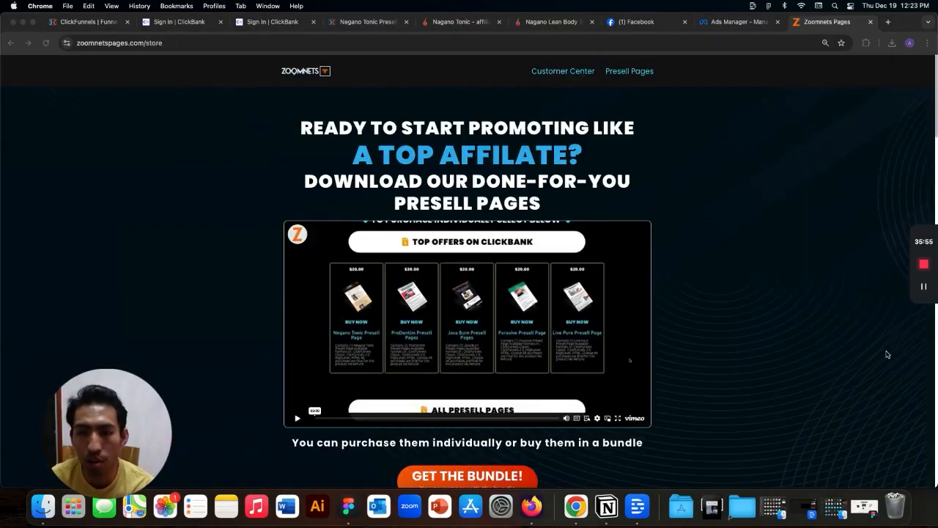
scroll(880, 355, down, 1)
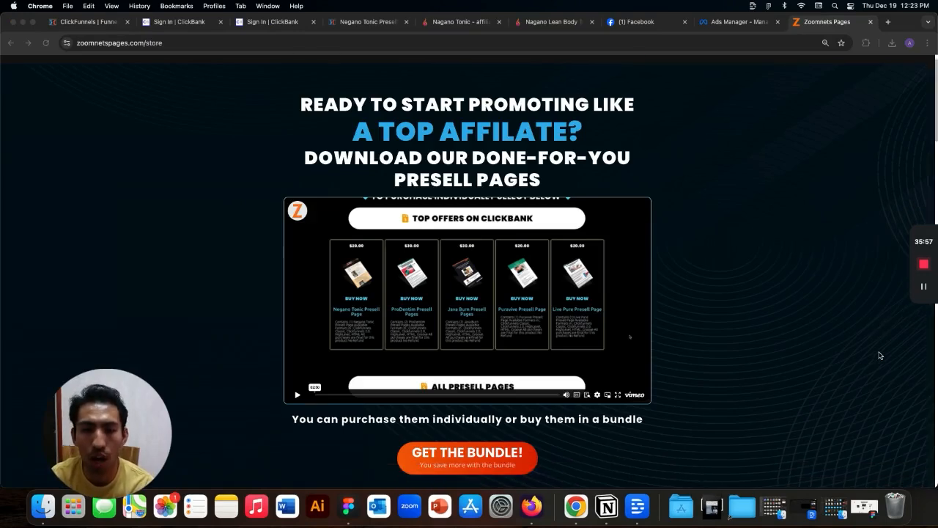
scroll(814, 316, up, 1)
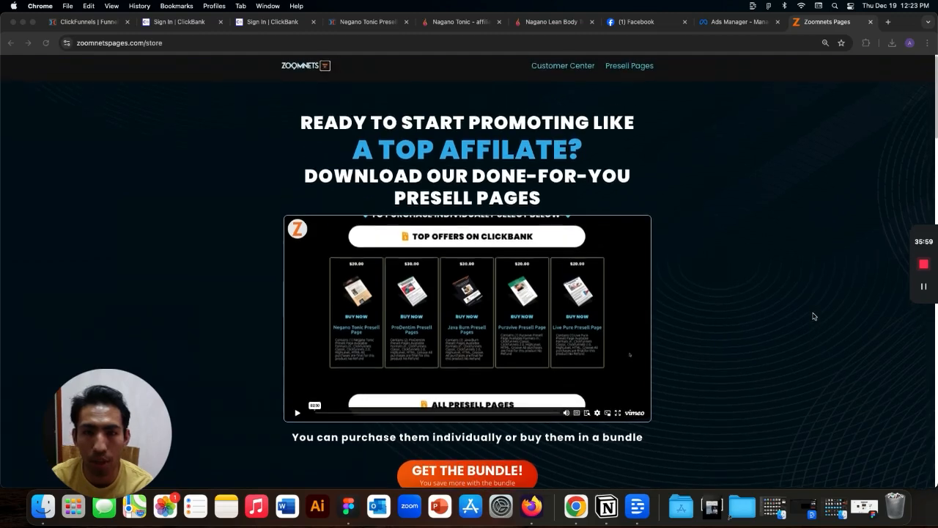
scroll(824, 317, down, 5)
scroll(843, 316, down, 3)
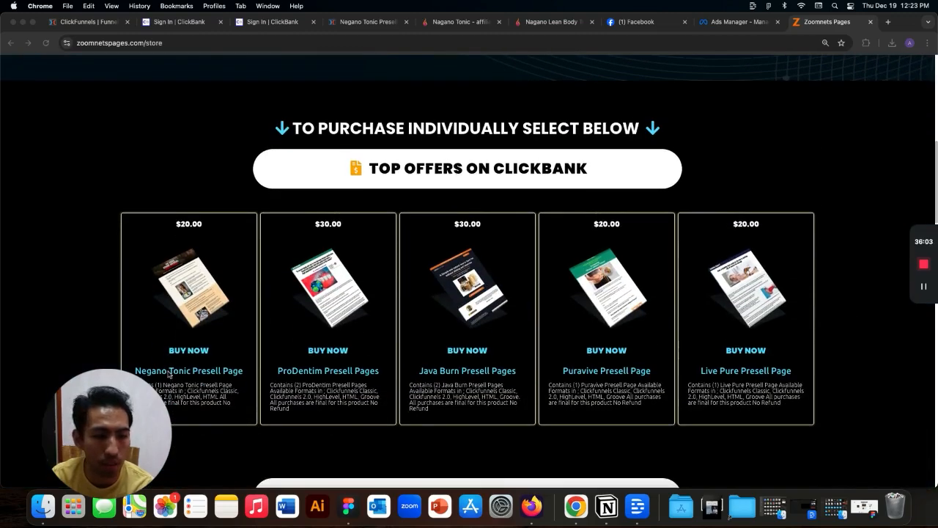
scroll(227, 379, down, 2)
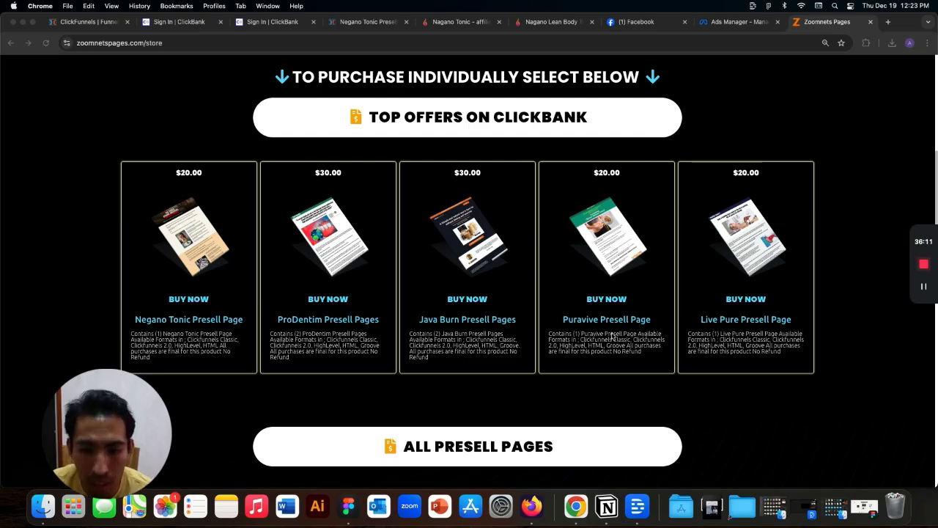
scroll(610, 336, down, 10)
scroll(652, 333, up, 10)
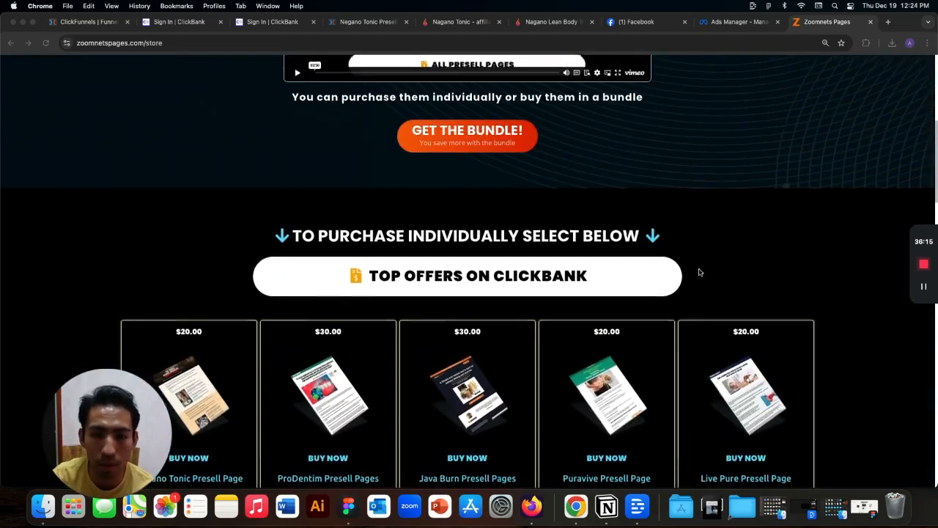
scroll(698, 271, up, 12)
scroll(697, 276, down, 11)
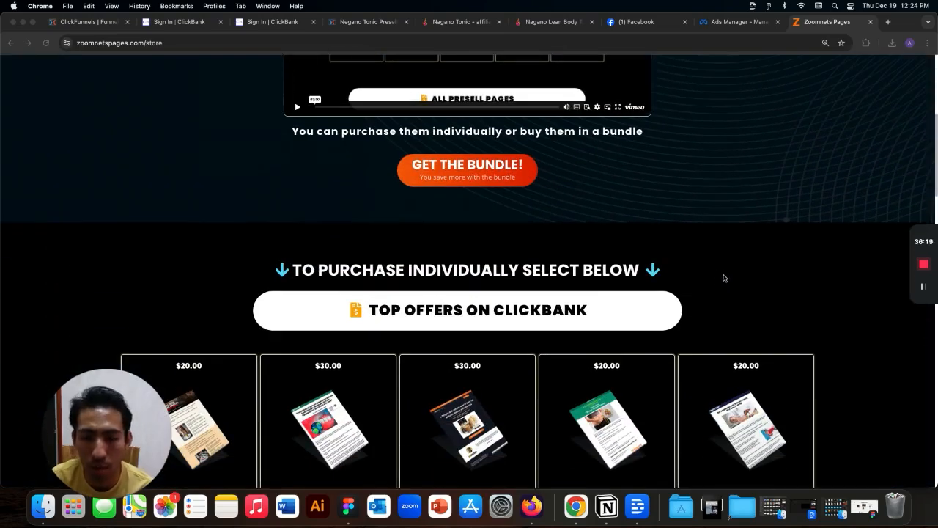
scroll(752, 299, up, 5)
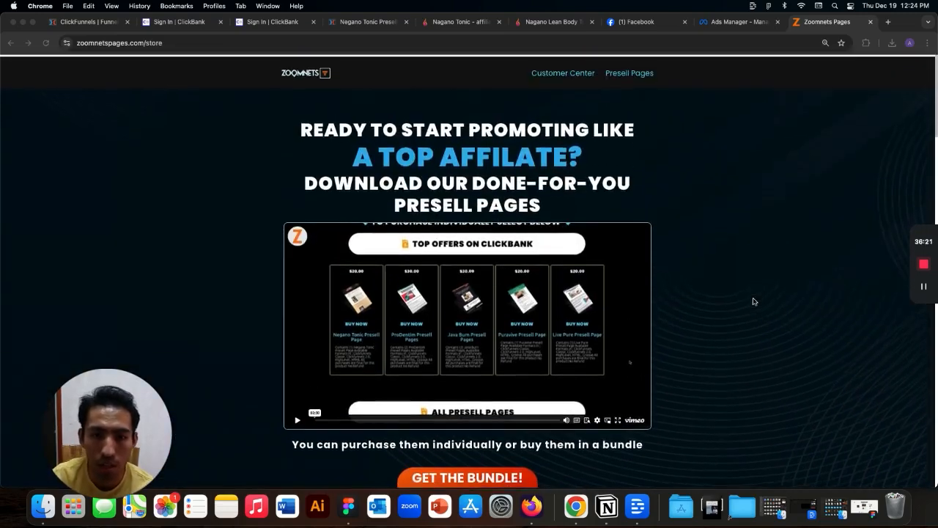
- Open the presell page bundle offer from the store and examine its contents, bonuses, price and guarantee
scroll(753, 300, down, 2)
scroll(618, 343, down, 1)
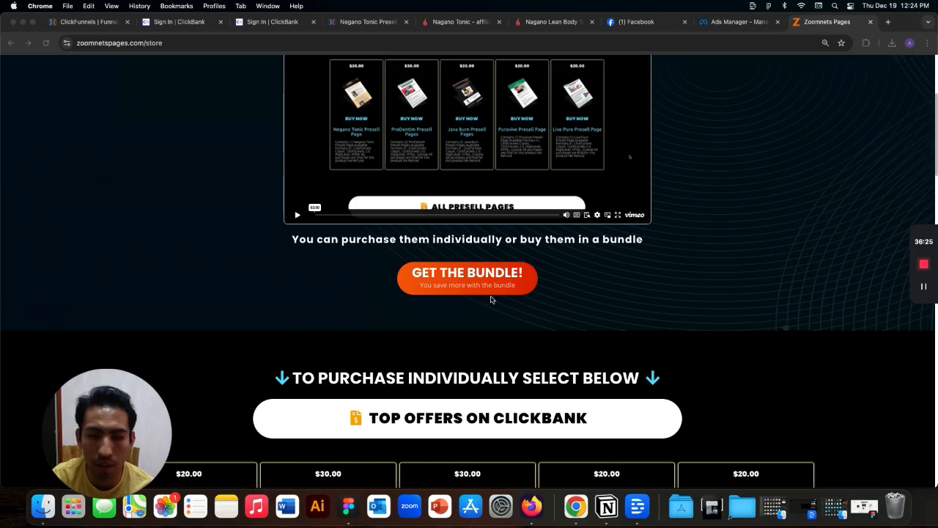
scroll(703, 342, down, 1)
click(468, 214)
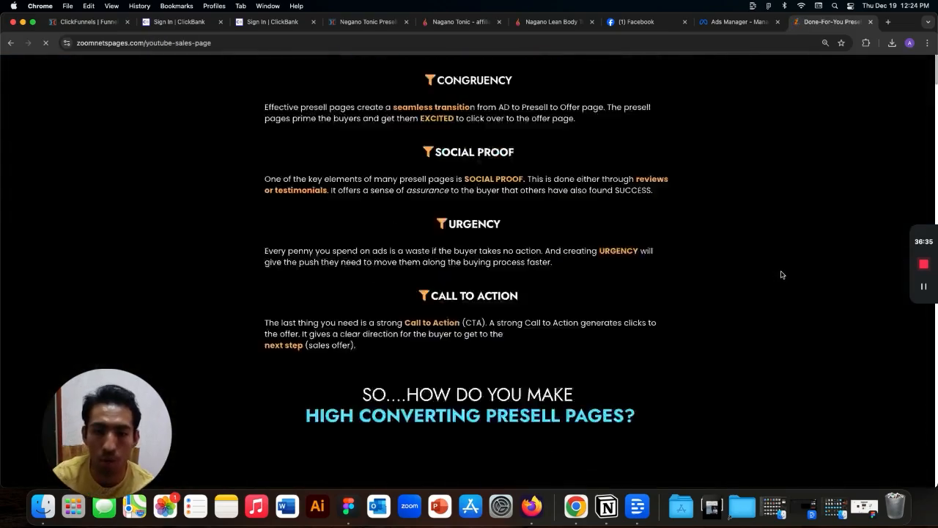
scroll(781, 274, down, 15)
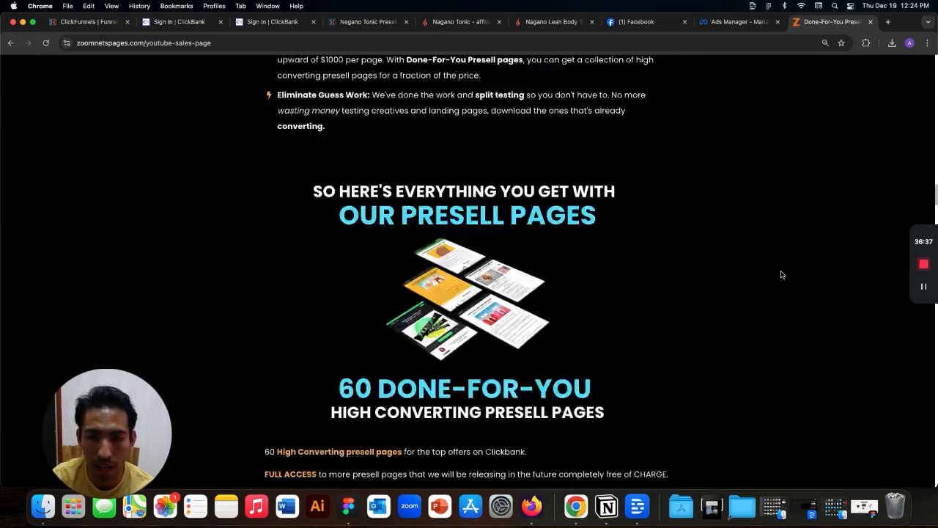
scroll(781, 274, down, 10)
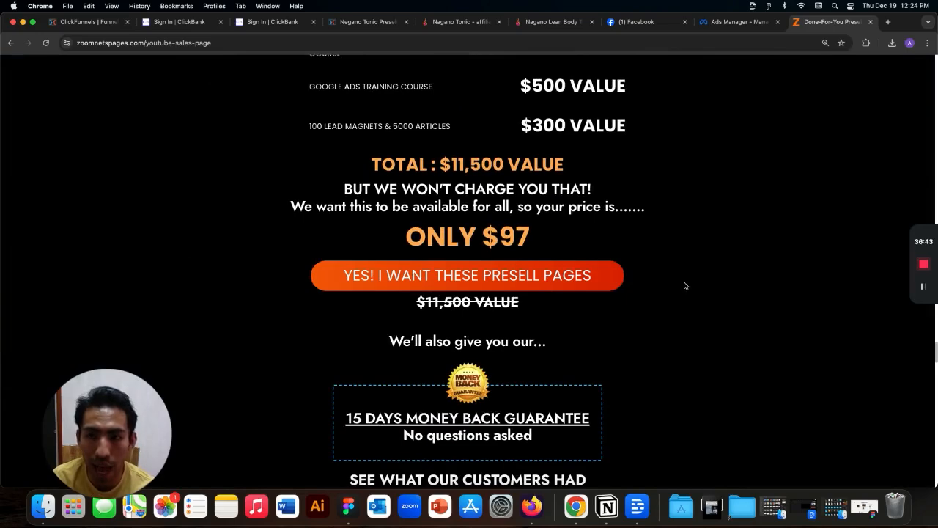
scroll(686, 286, down, 1)
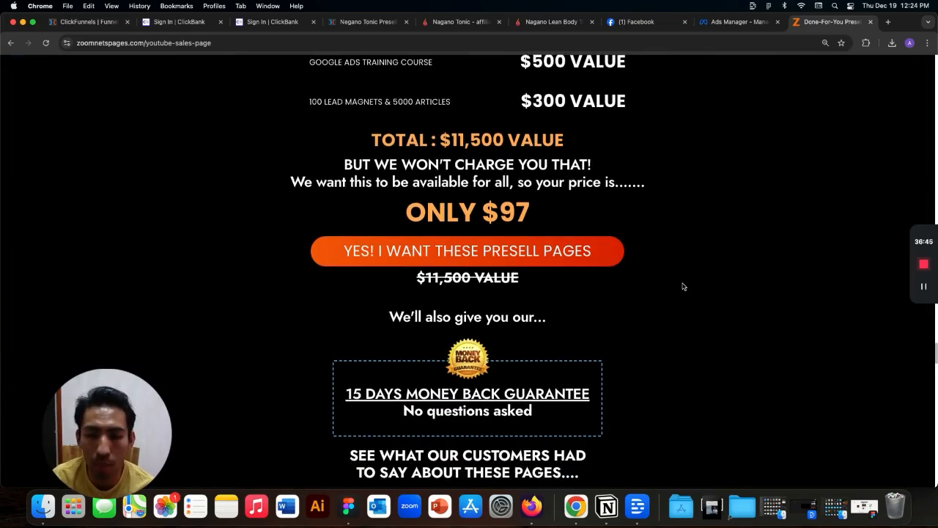
scroll(683, 286, down, 10)
scroll(685, 286, up, 8)
scroll(684, 286, up, 20)
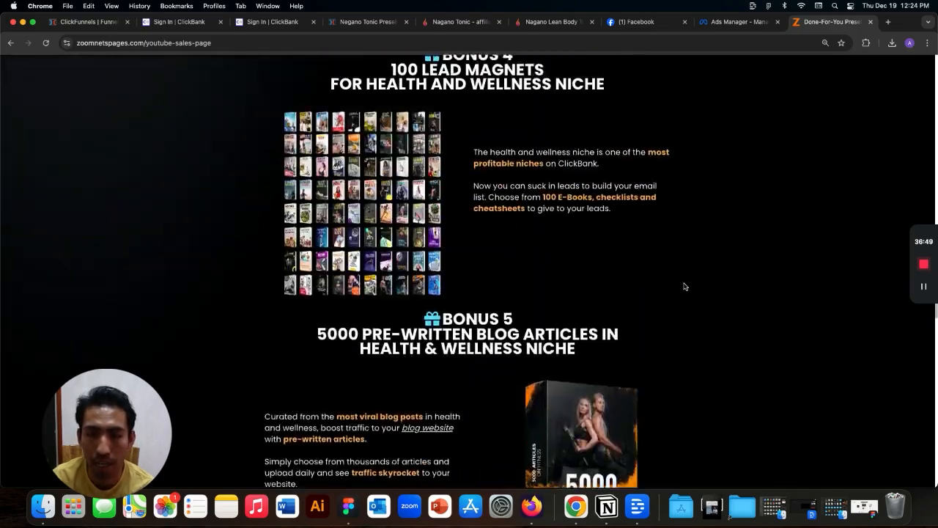
- Review the bundle page's sections on the 60 done-for-you presell pages, sales funnels, ad network compliance and exclusive bonuses
scroll(684, 286, up, 20)
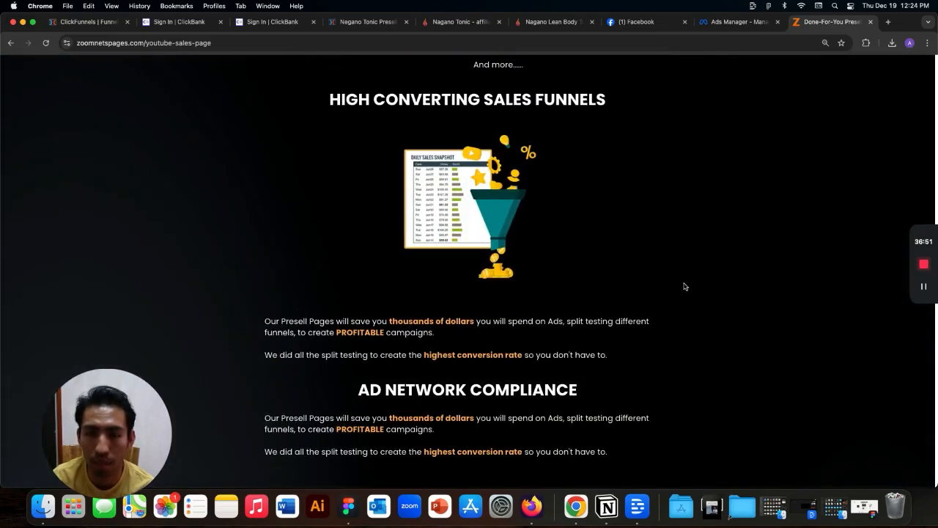
scroll(684, 286, up, 8)
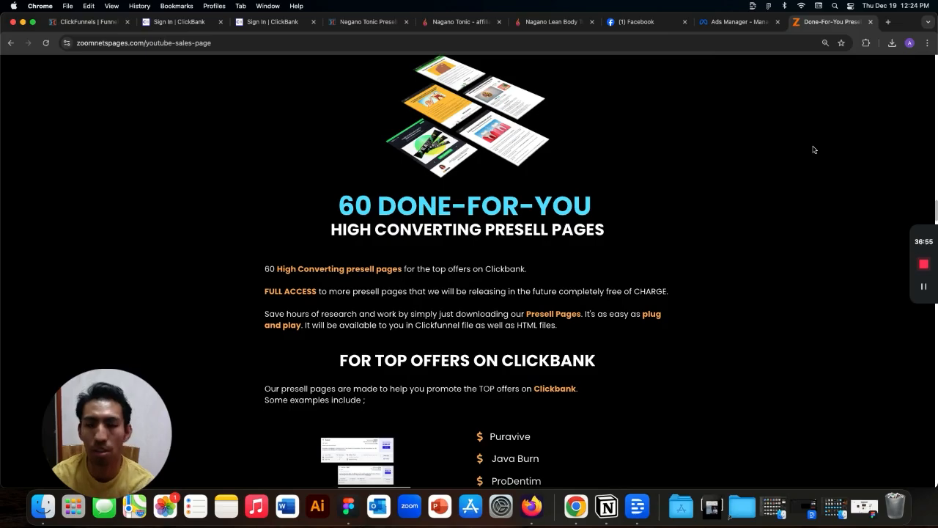
scroll(814, 149, down, 10)
scroll(811, 149, down, 15)
scroll(809, 146, up, 12)
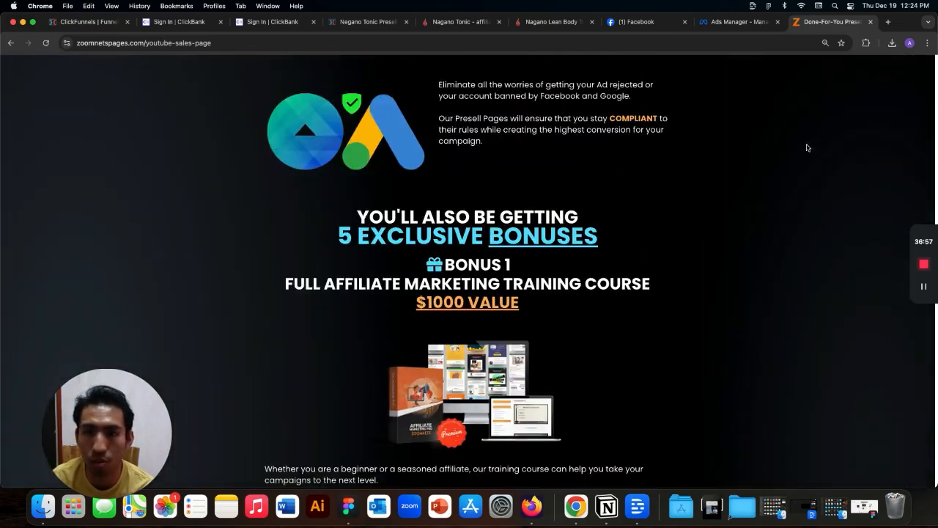
- Return to the zoomnetspages.com store, dismiss the presell page pop-up and look over the bundle and individual purchase options
click(10, 42)
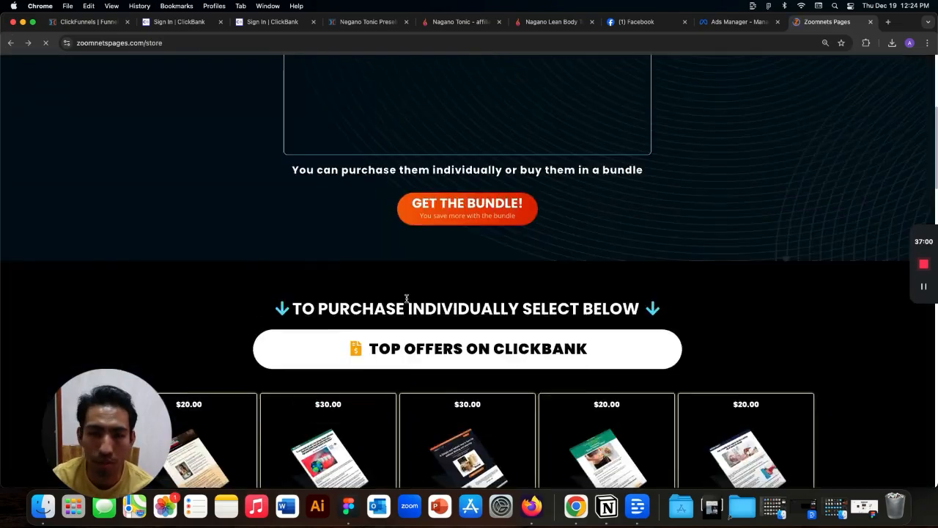
scroll(682, 305, down, 6)
scroll(678, 306, up, 2)
click(707, 79)
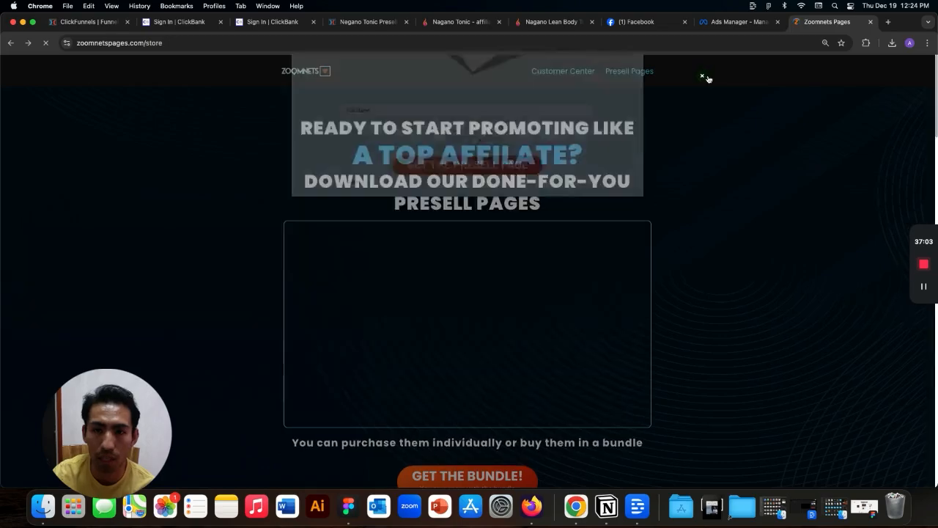
scroll(734, 273, down, 10)
scroll(734, 273, up, 2)
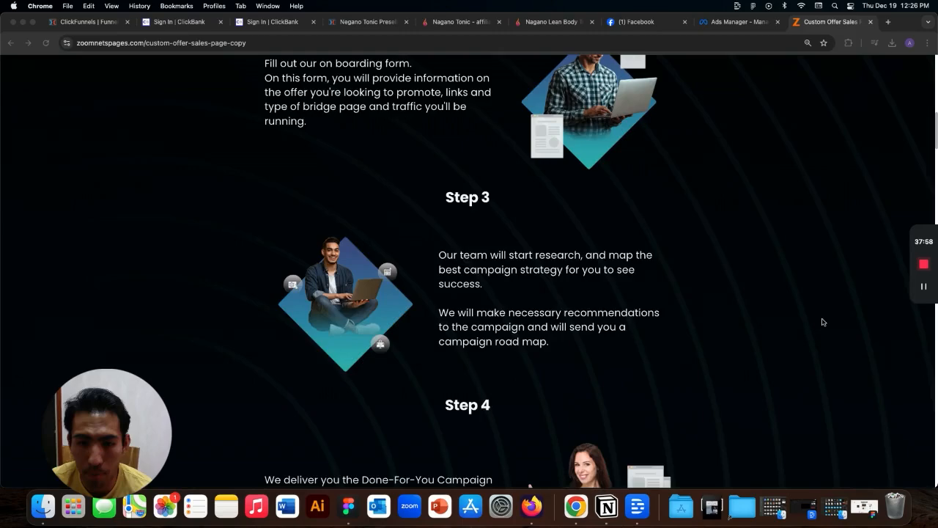
- Examine the custom offer page's process steps and the Starter package's landing page, image ads, Google search campaign, revisions and turnaround time
scroll(824, 321, up, 4)
scroll(823, 321, up, 4)
scroll(824, 321, down, 12)
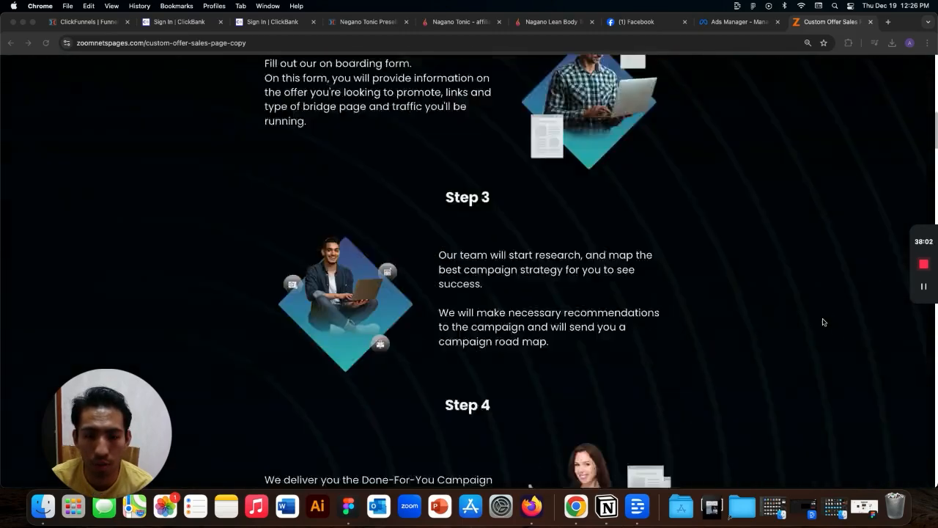
scroll(823, 321, down, 2)
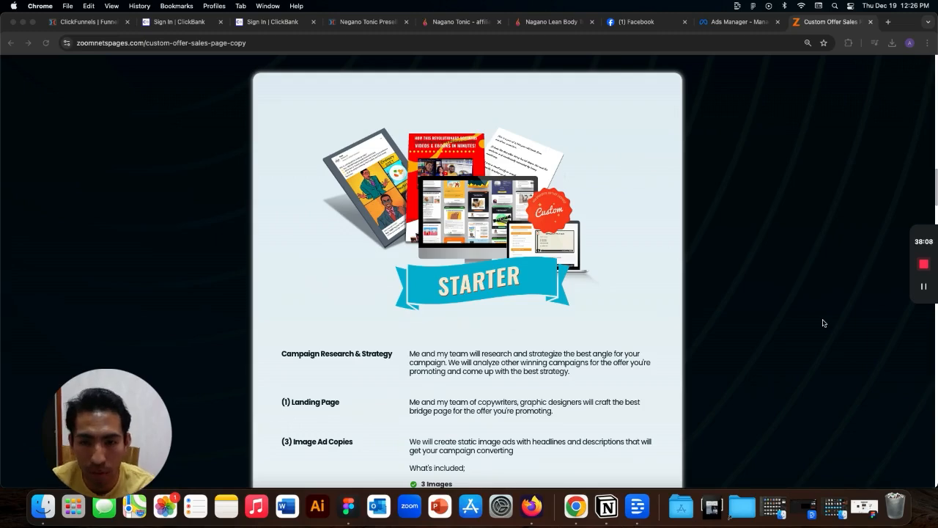
scroll(822, 323, down, 2)
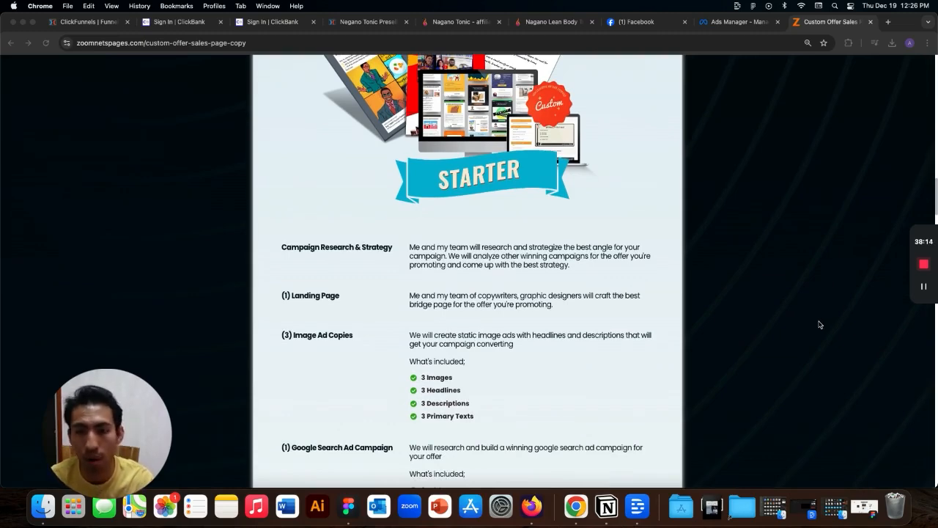
scroll(821, 323, down, 2)
scroll(821, 323, up, 2)
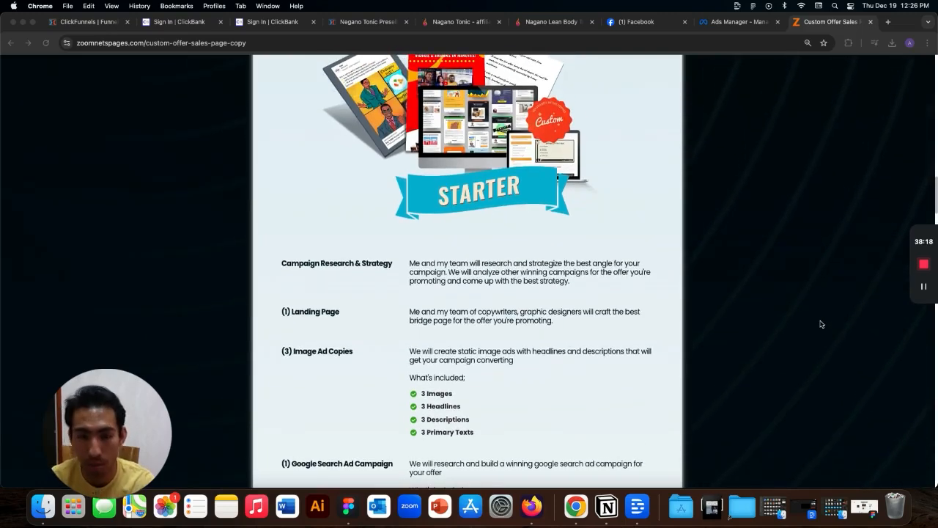
scroll(822, 323, down, 4)
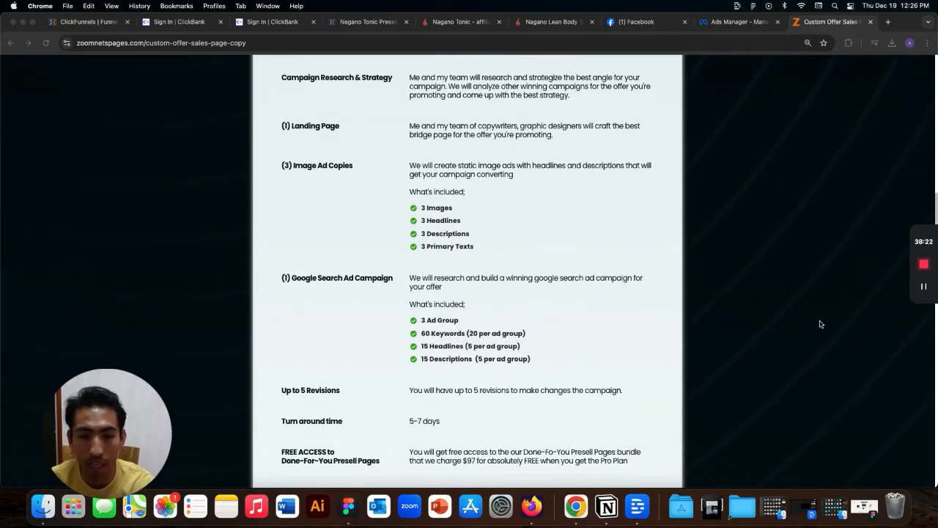
scroll(821, 323, up, 5)
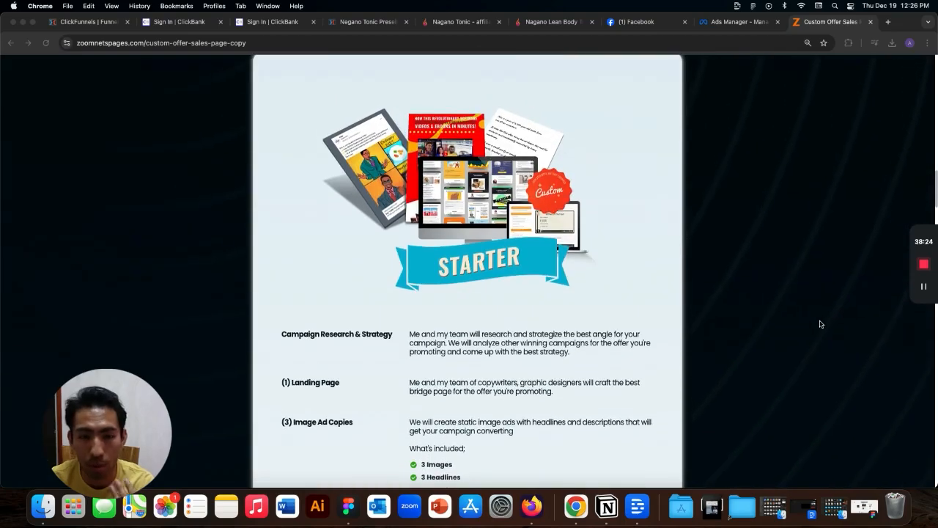